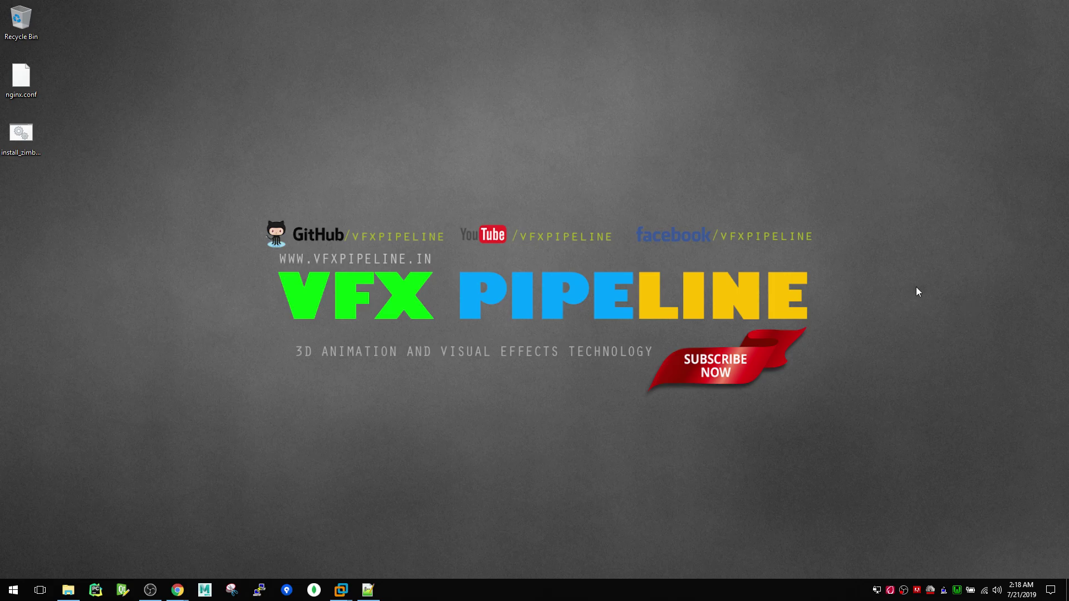
Bring up the Windows Server 2012 VM showing the HQVFX.COM employee users in Active Directory.
mouse_move(341, 595)
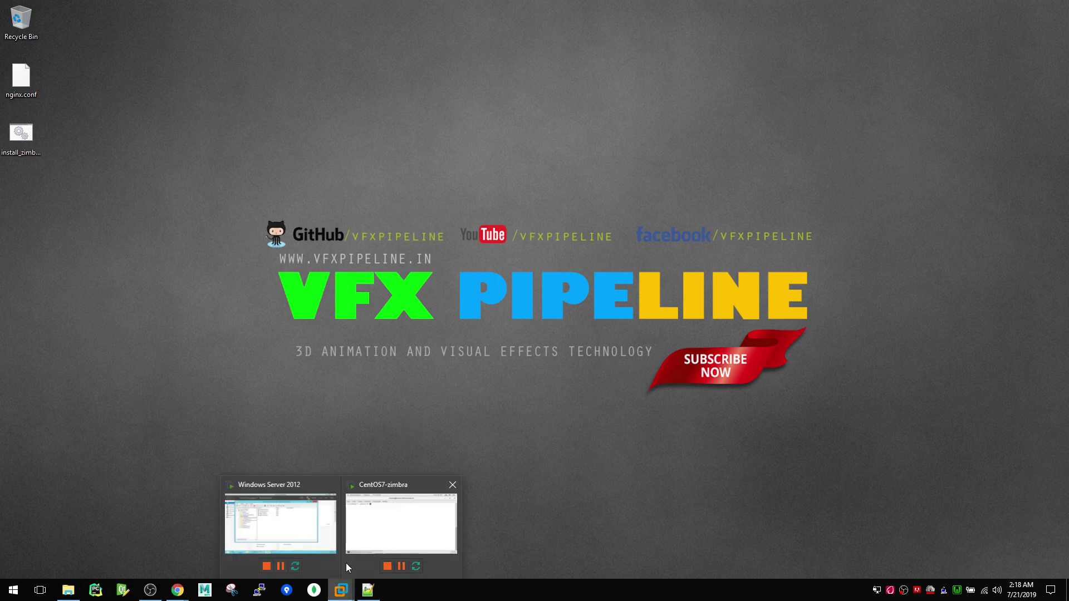
click(323, 510)
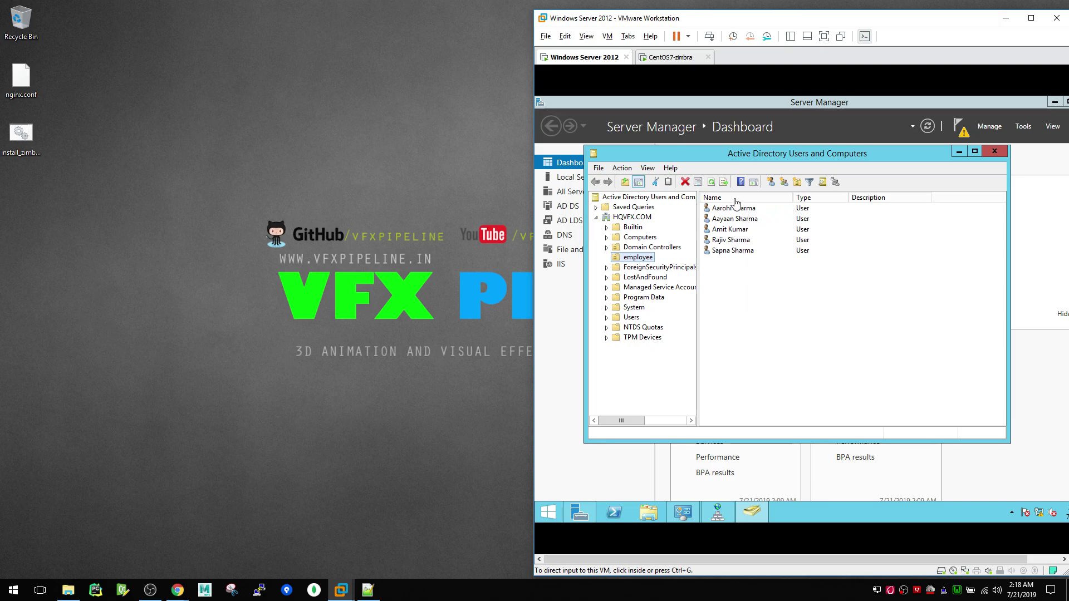
click(273, 479)
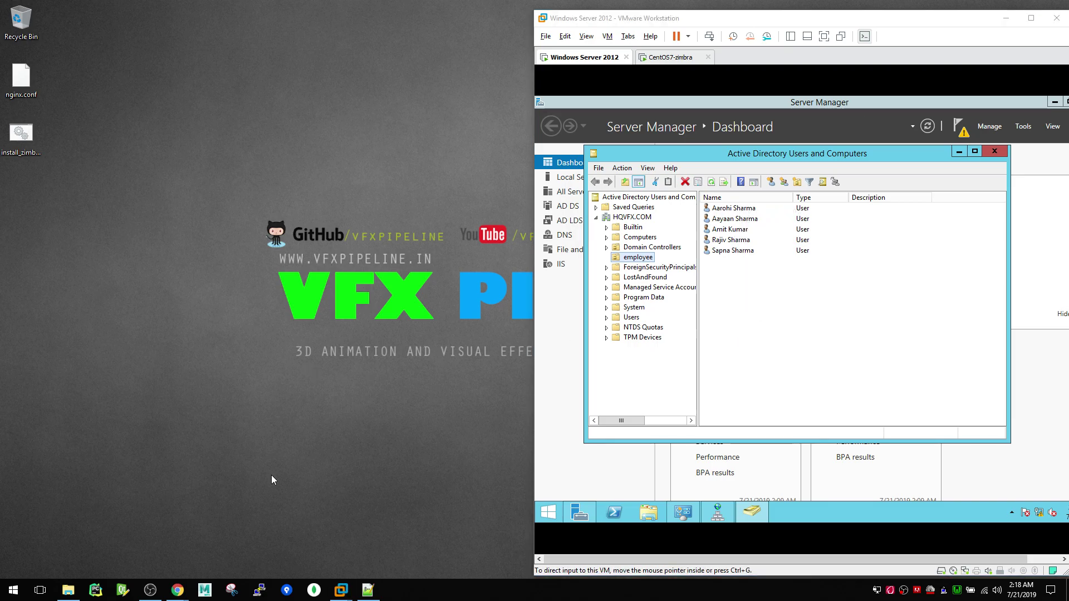
In the Zimbra console, review the six existing accounts, then return to the Home summary.
click(177, 590)
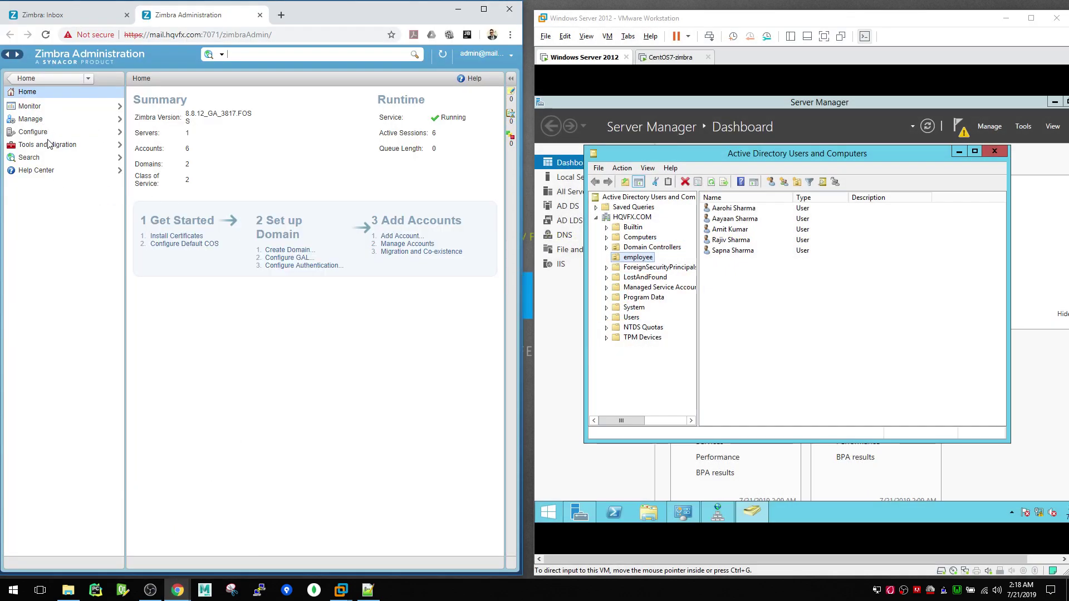
click(30, 121)
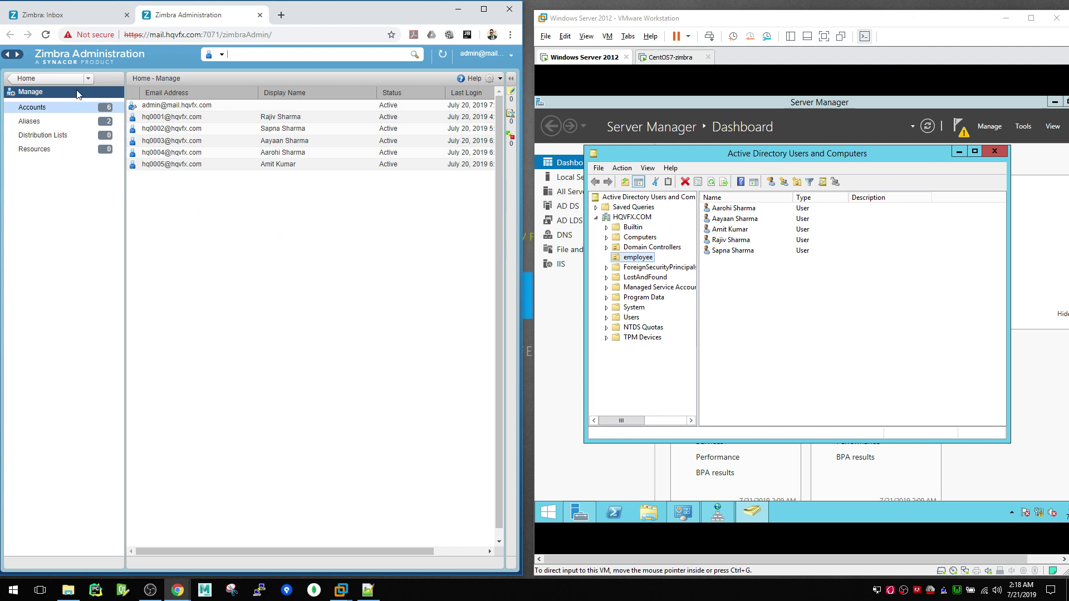
click(39, 80)
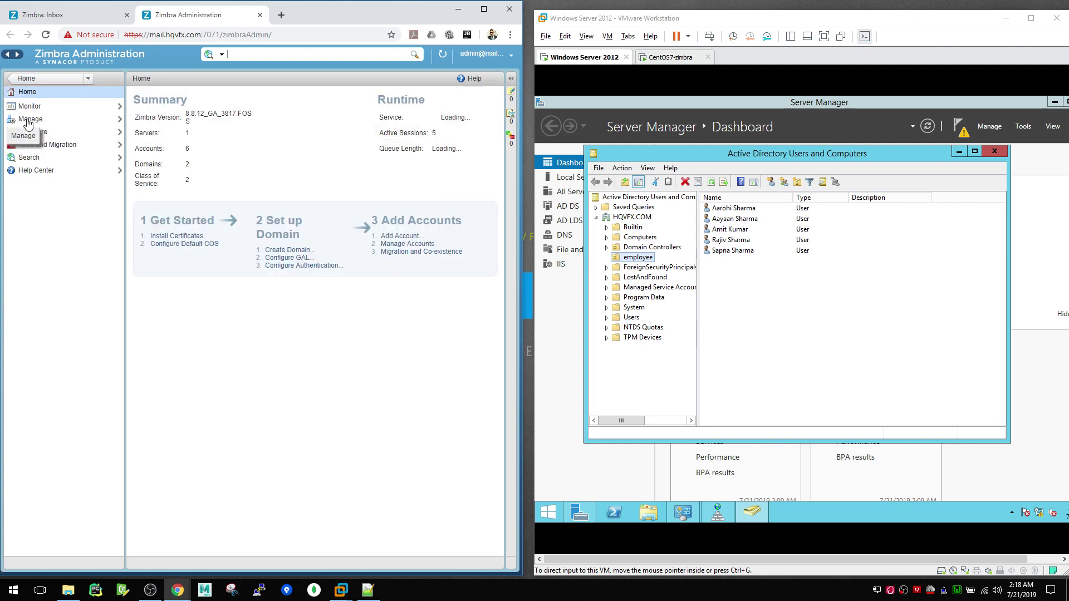
List the domains hqvfx.com and mail.hqvfx.com, then switch to the CentOS7-zimbra VM.
click(35, 132)
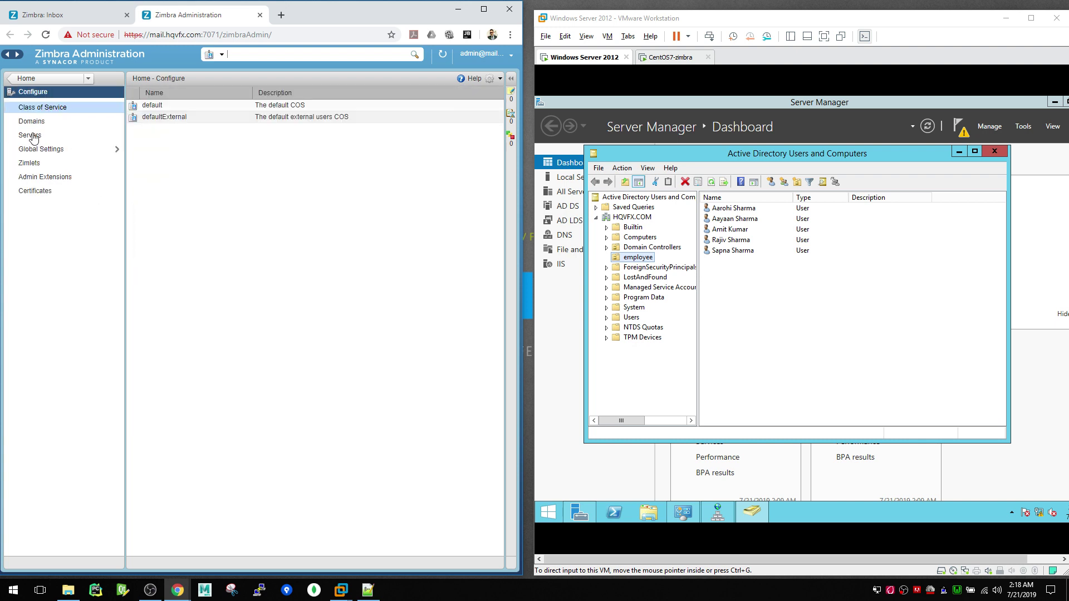
click(39, 126)
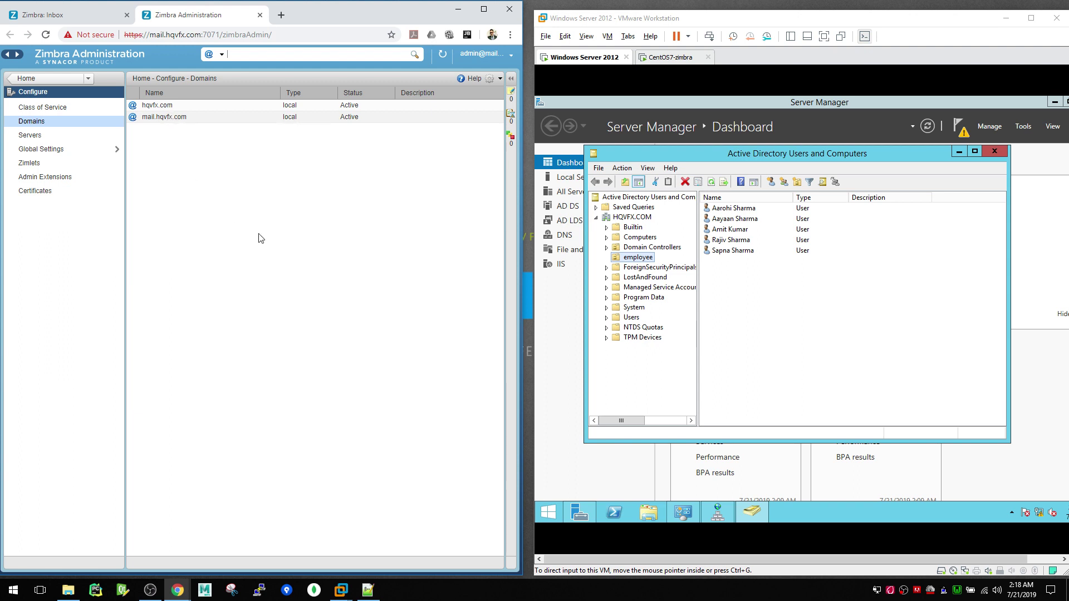
click(671, 58)
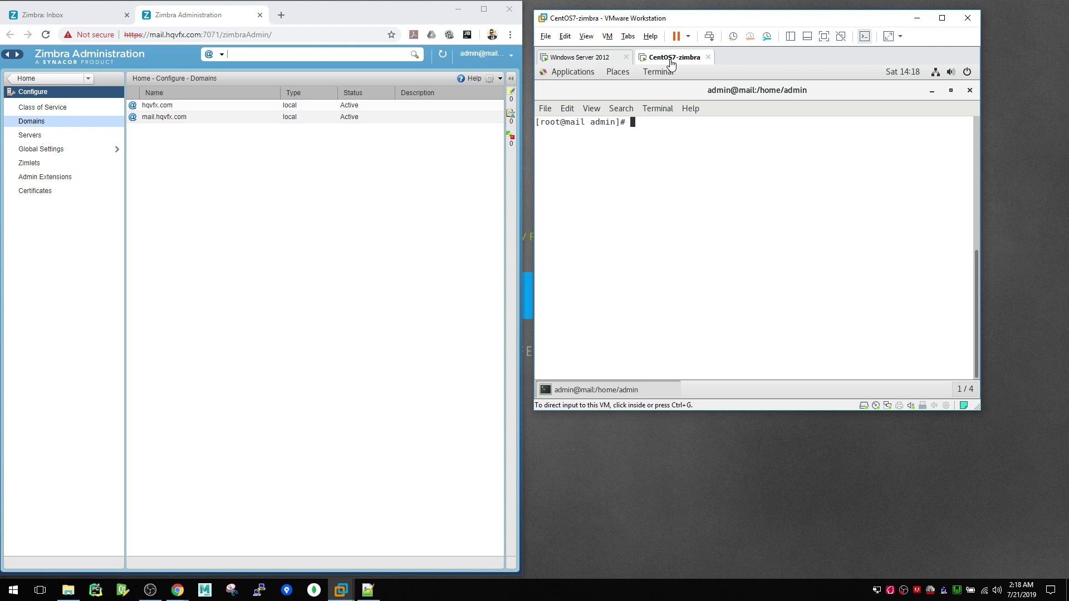
Run hostname in the CentOS7-zimbra terminal to confirm the server is mail.hqvfx.com.
click(649, 124)
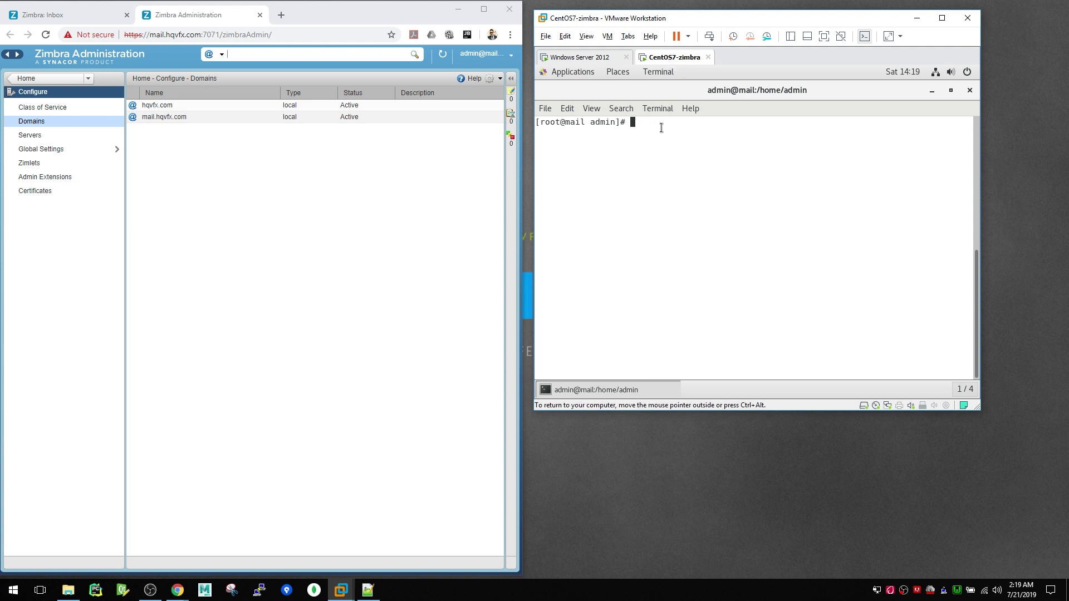
text(hostname)
key(Return)
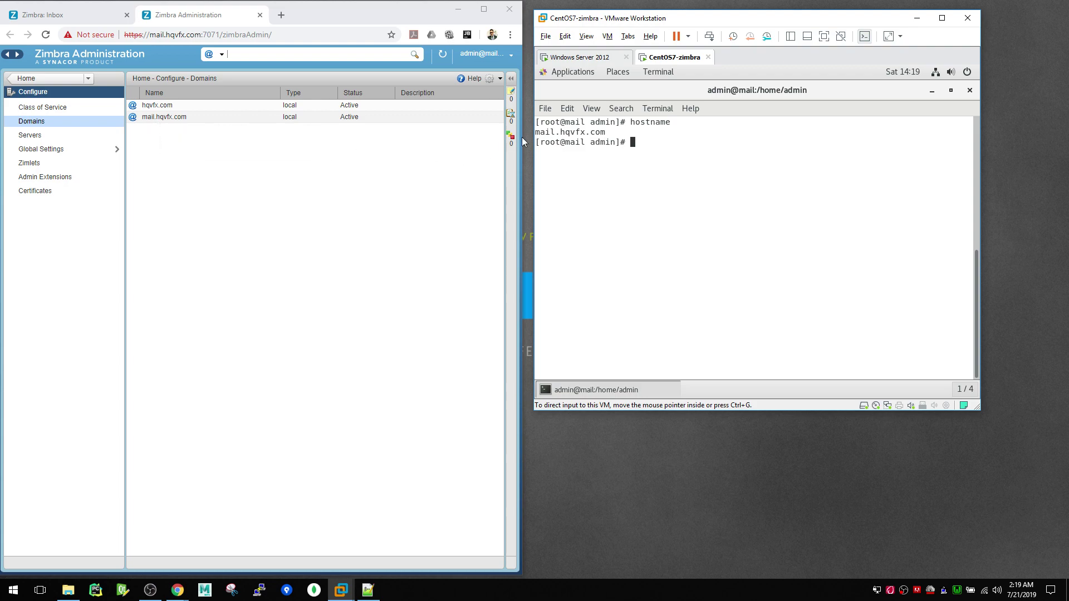
Select hqvfx.com in the hostname output and start a new domain from the Domains gear menu.
drag(558, 135, 297, 174)
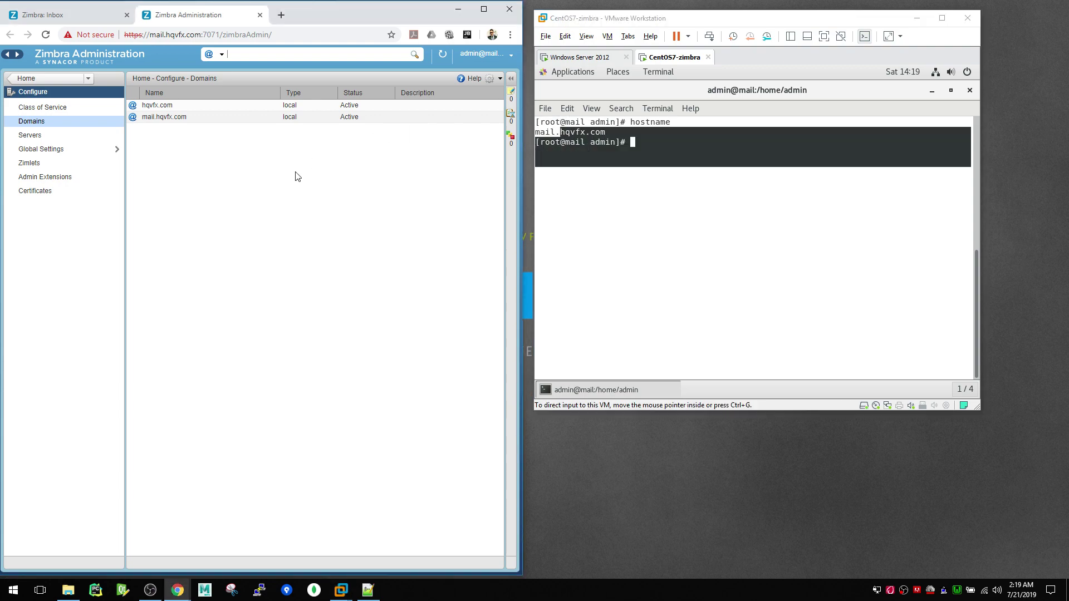
click(159, 108)
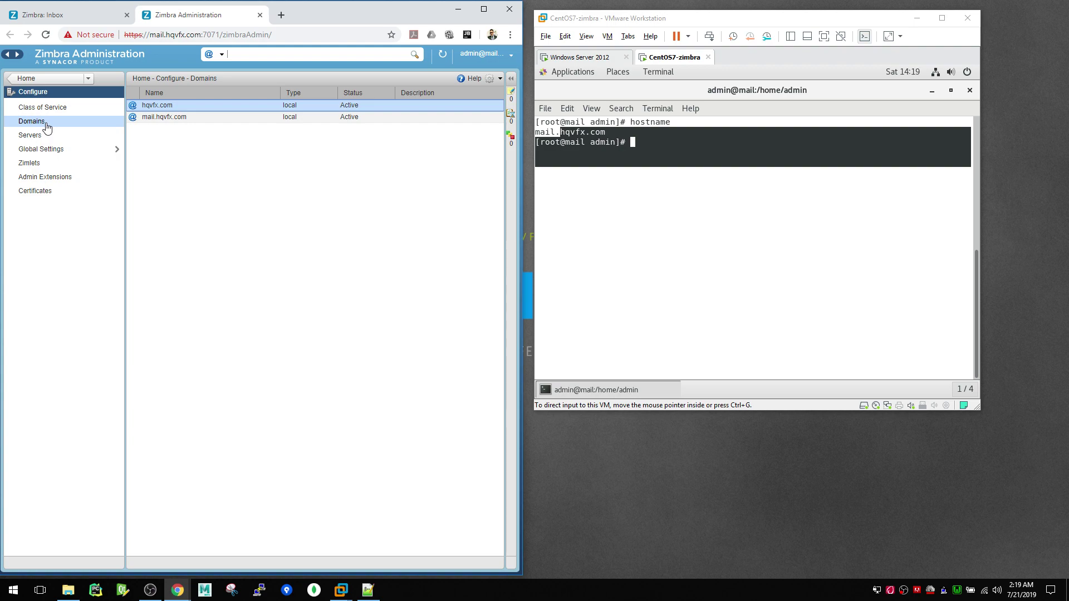
click(489, 81)
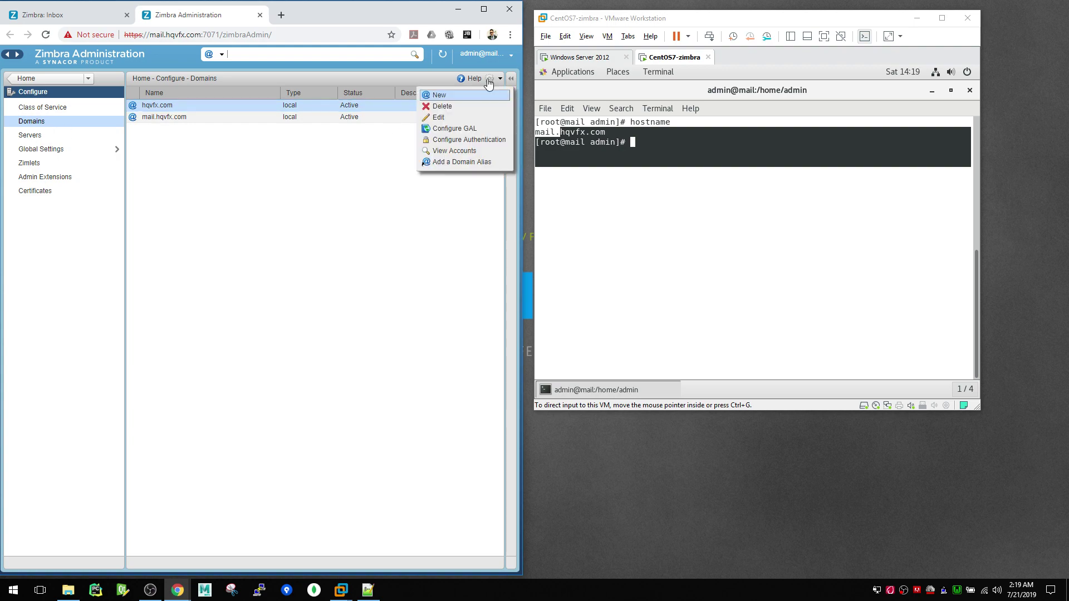
click(441, 96)
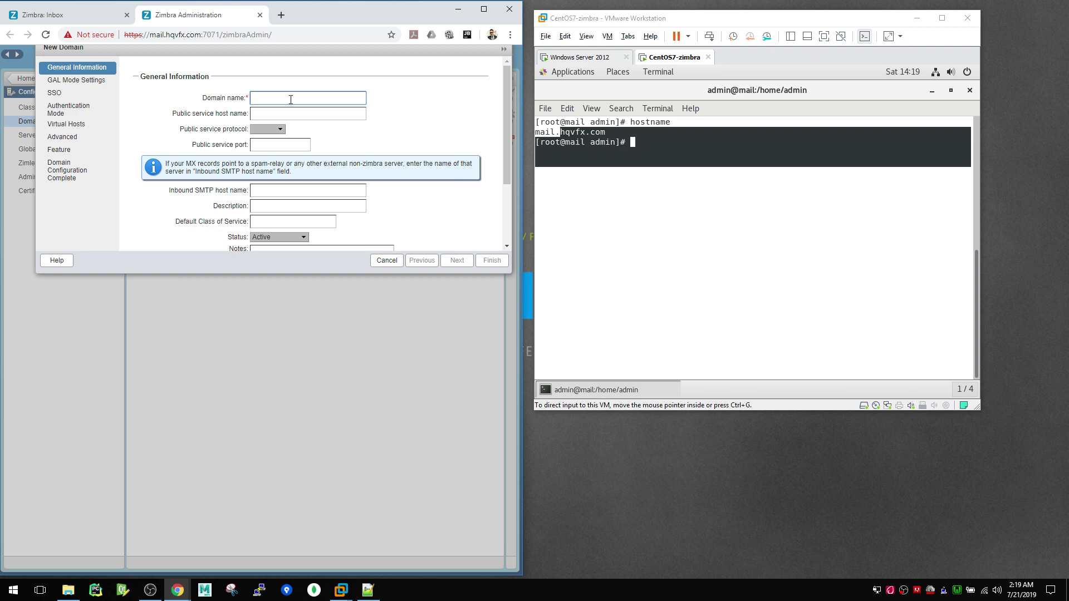
Enter hqvfx.local as the domain name, preview GAL settings, and return to General Information.
text(vfx.local)
click(454, 214)
scroll(414, 211, down, 1)
scroll(415, 211, down, 3)
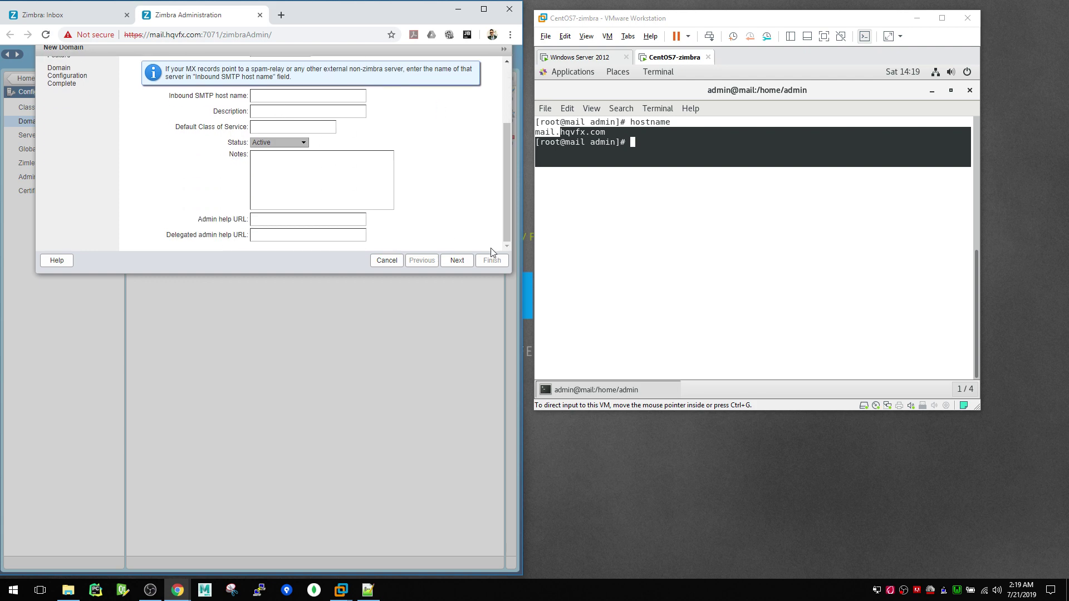
scroll(491, 250, up, 4)
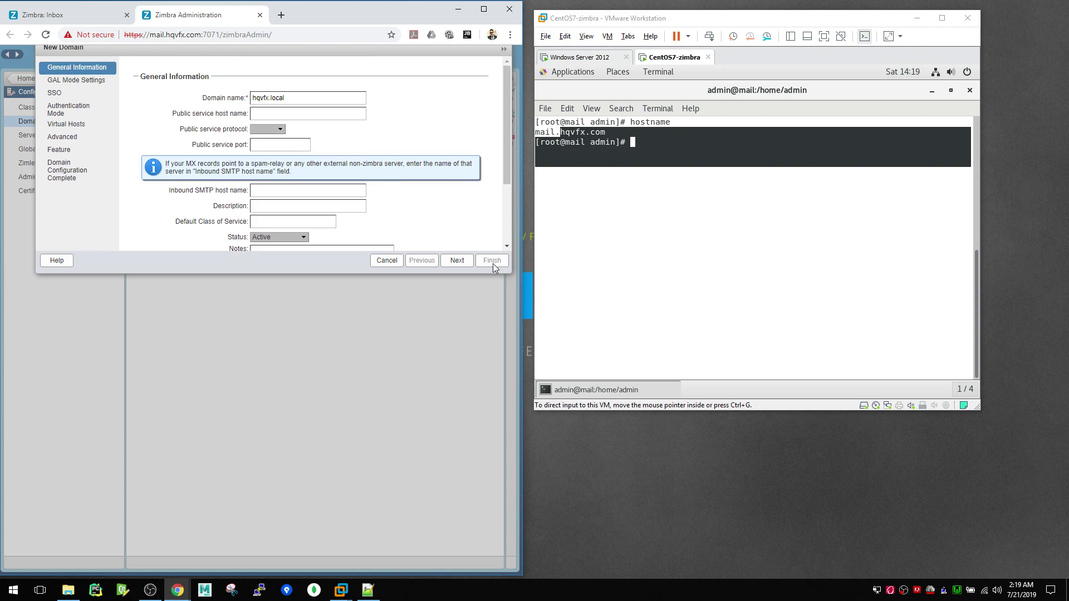
click(457, 261)
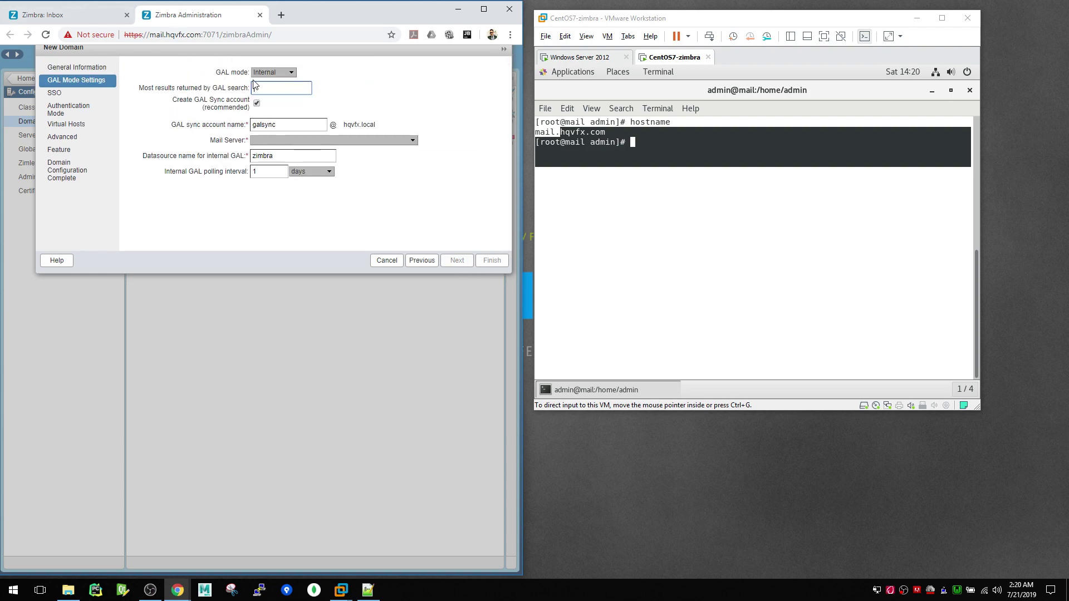
click(421, 260)
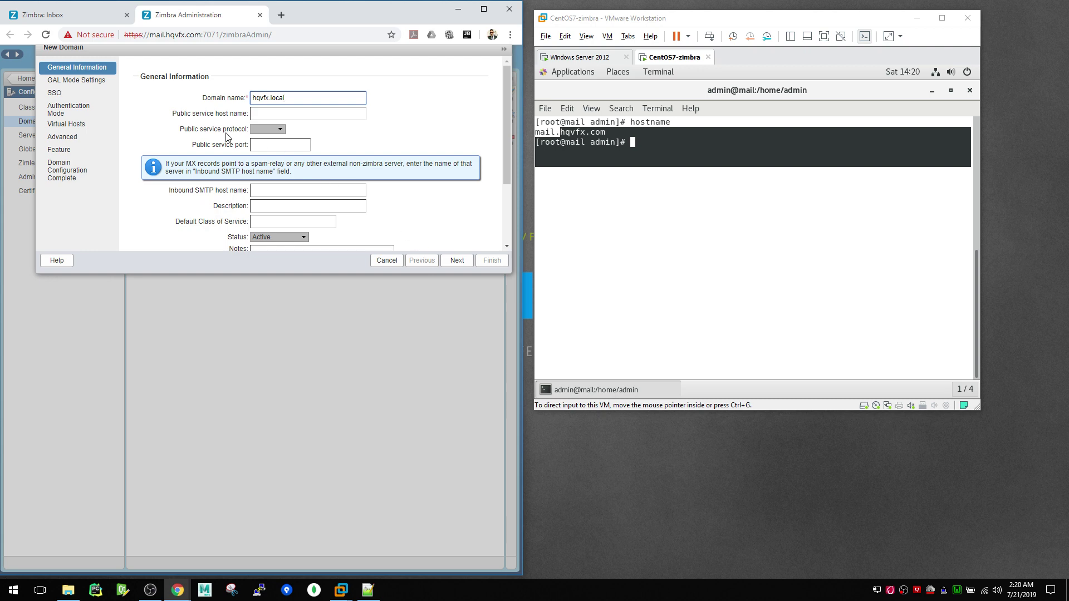
click(282, 98)
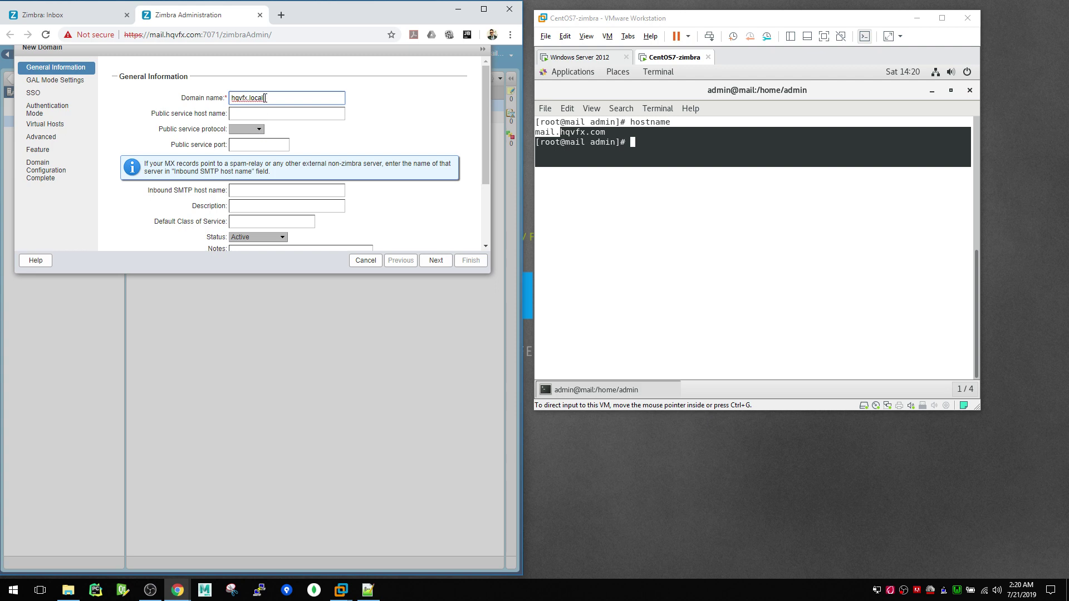
Keep the GAL mode Internal and select mail.hqvfx.com as the domain's mail server.
click(625, 210)
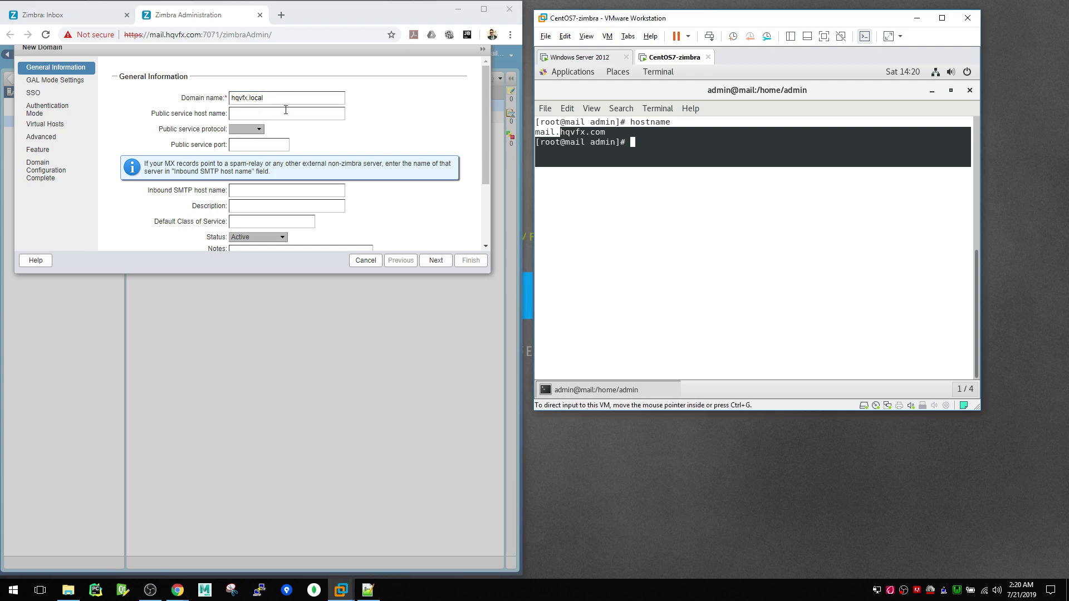
click(431, 258)
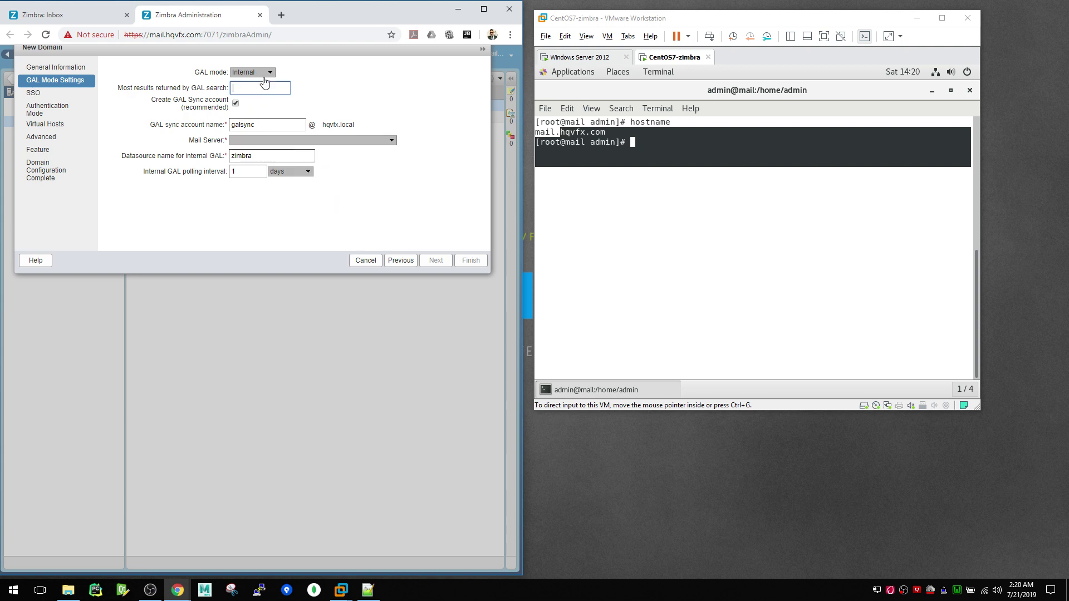
click(318, 90)
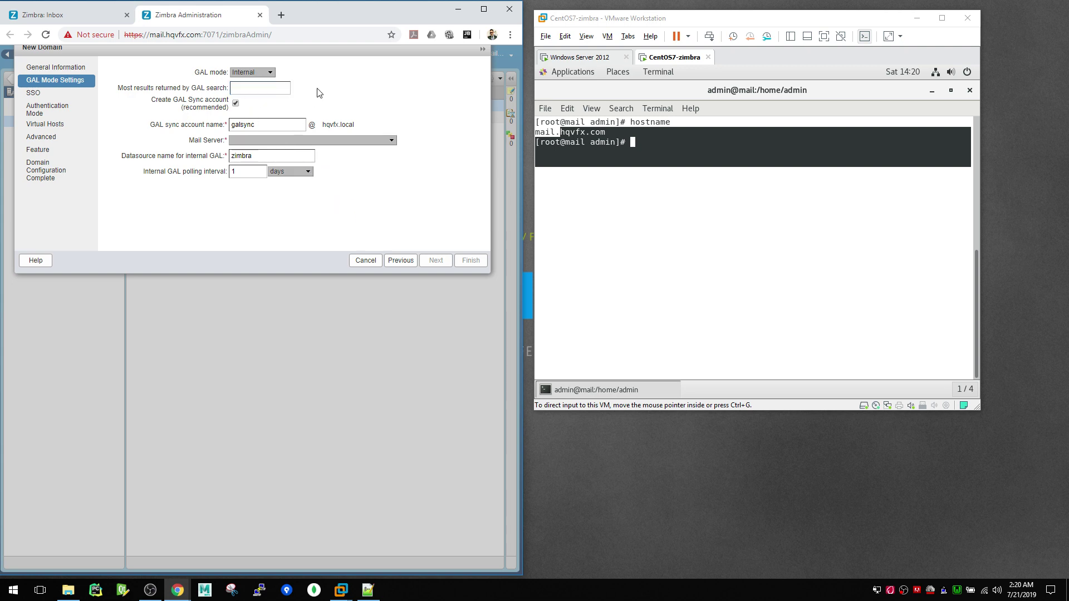
click(255, 72)
click(253, 101)
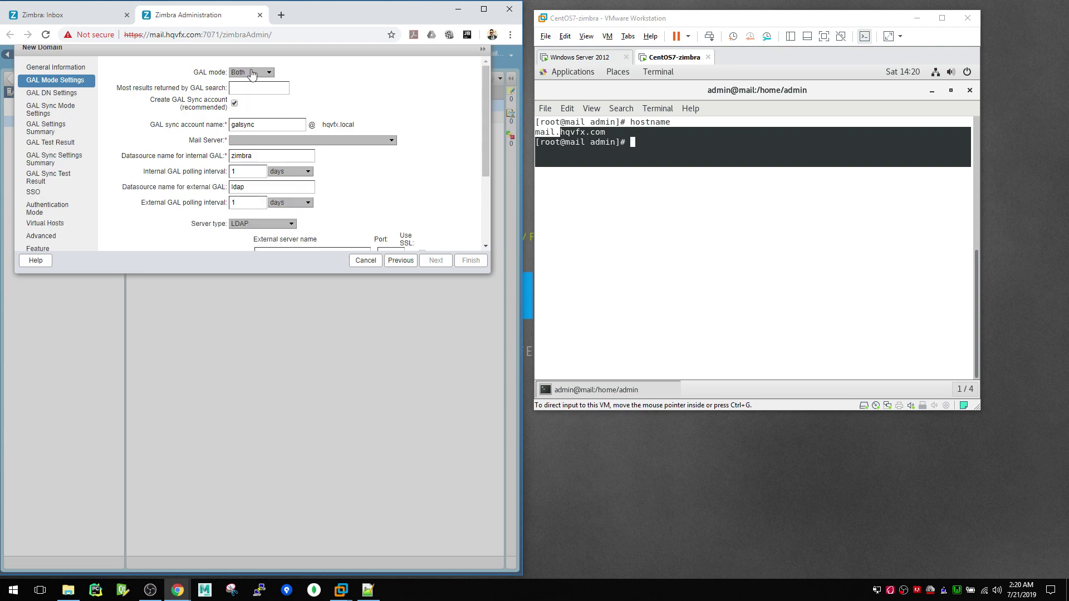
click(254, 73)
click(248, 83)
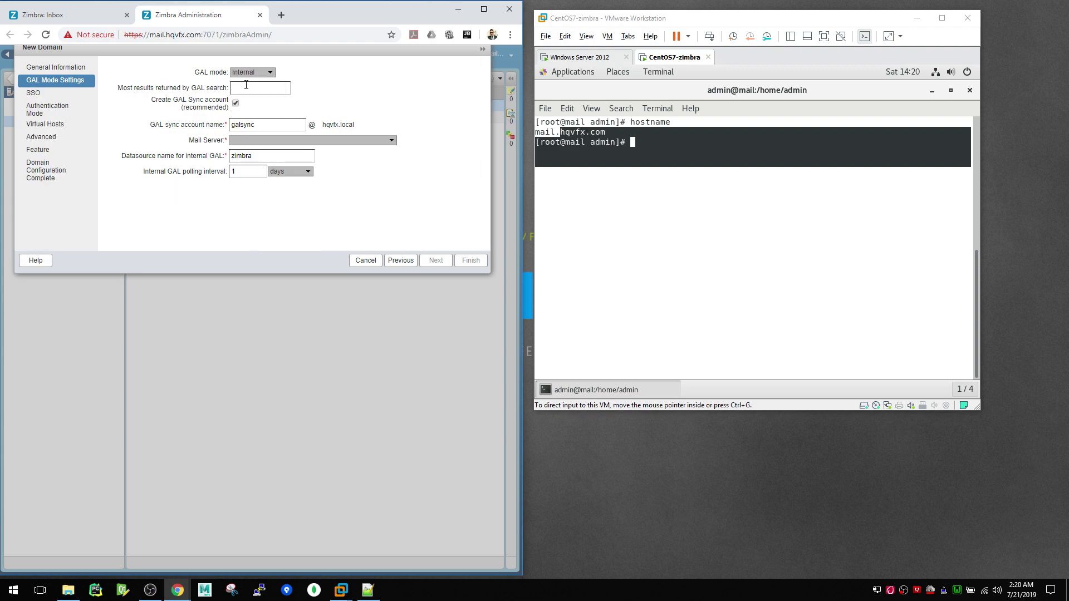
click(305, 141)
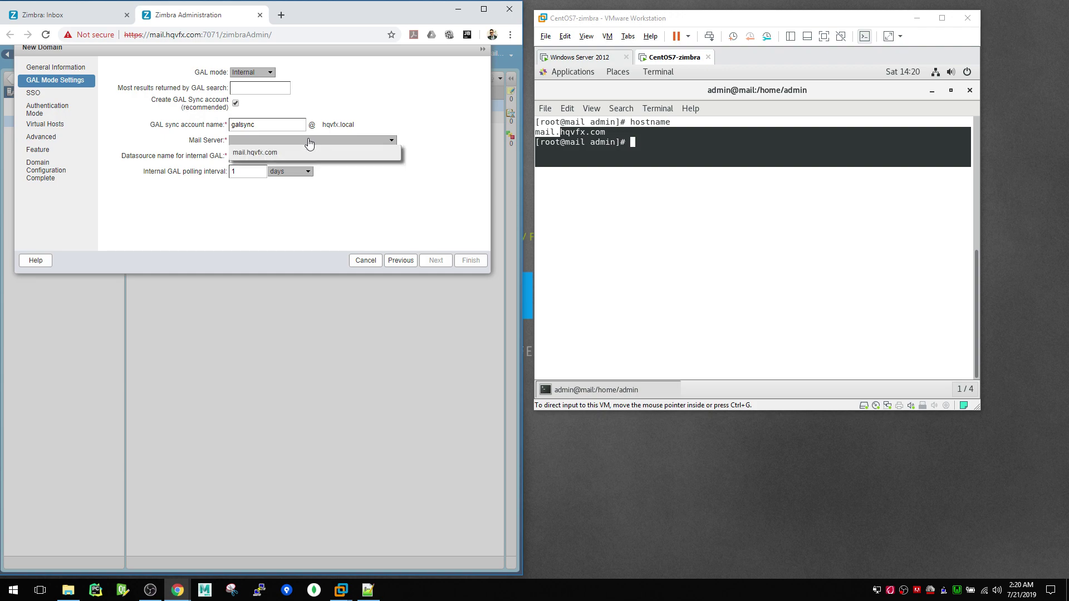
click(266, 153)
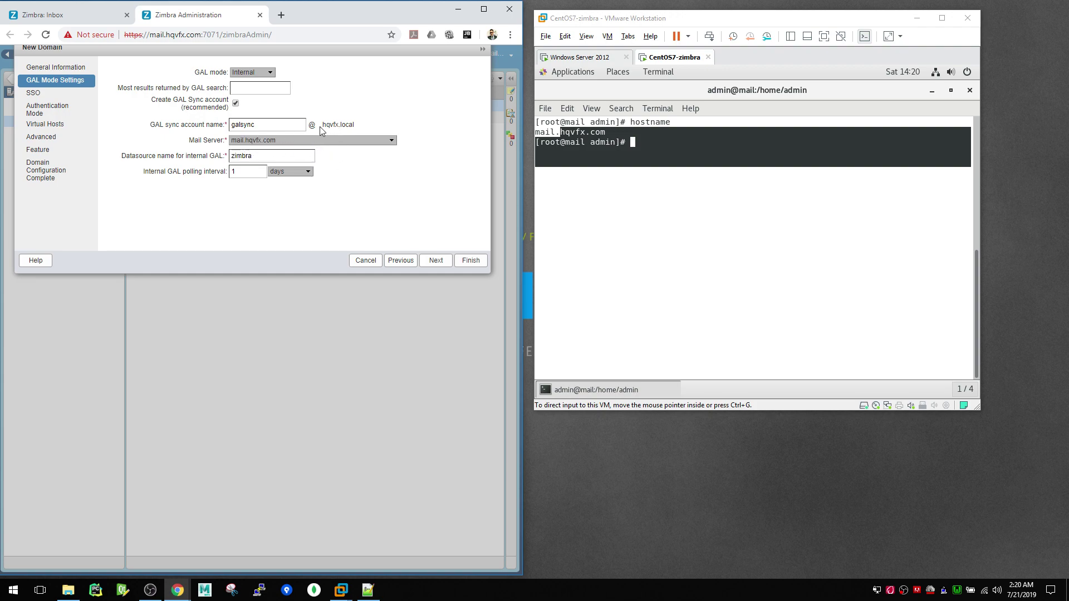
Skip past SSO settings and choose External Active Directory as the authentication mechanism.
click(435, 261)
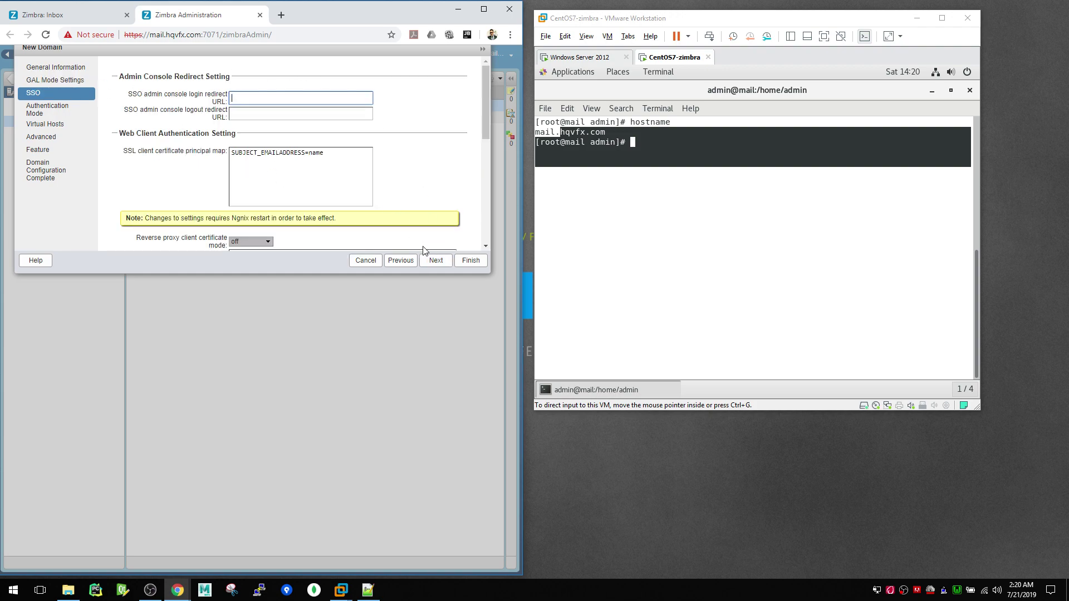
click(438, 261)
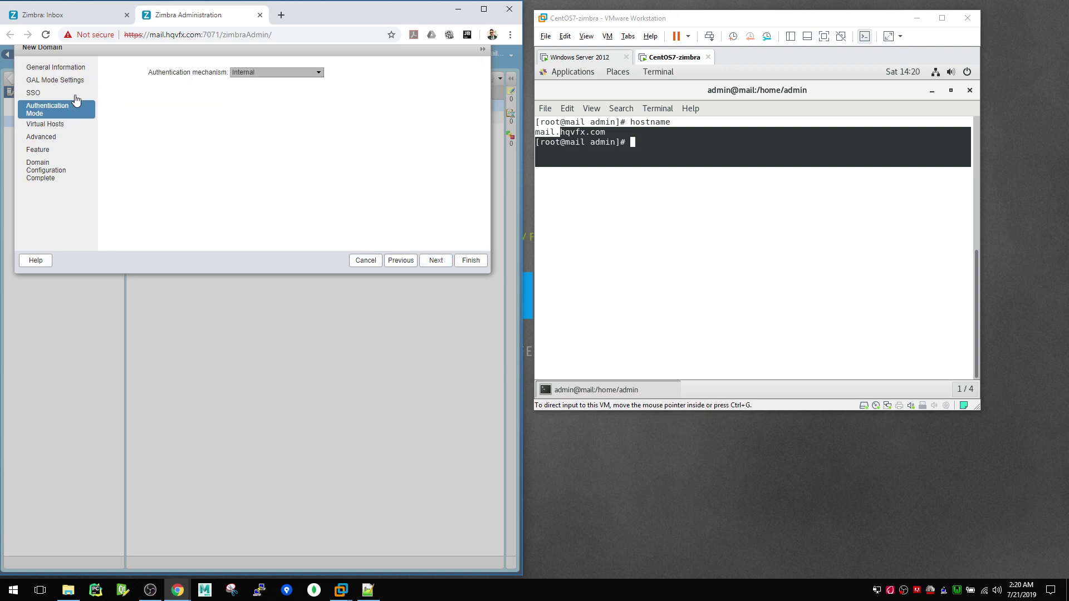
click(282, 78)
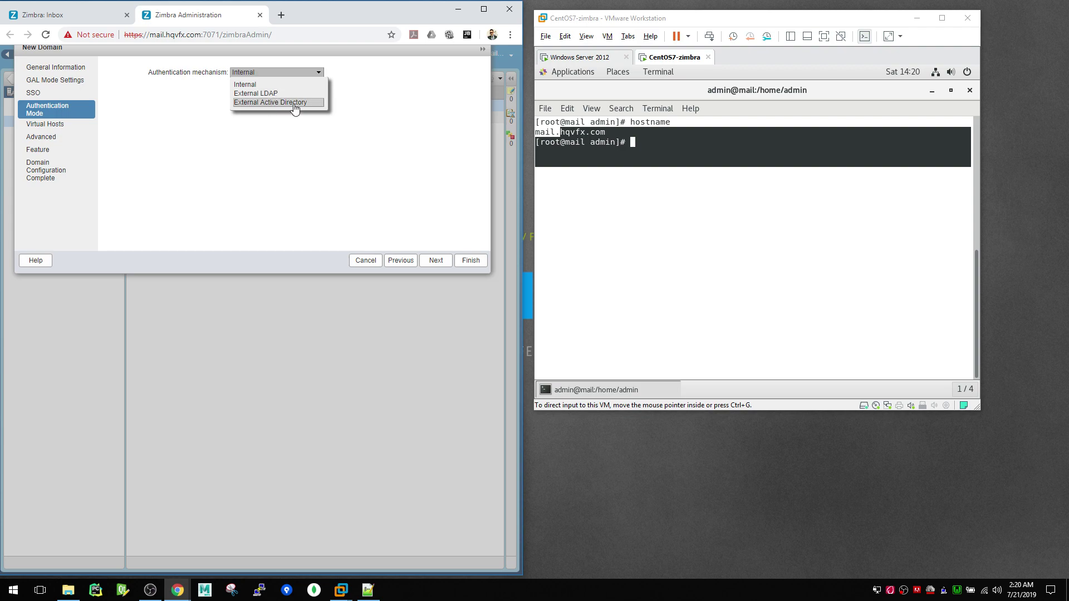
click(677, 229)
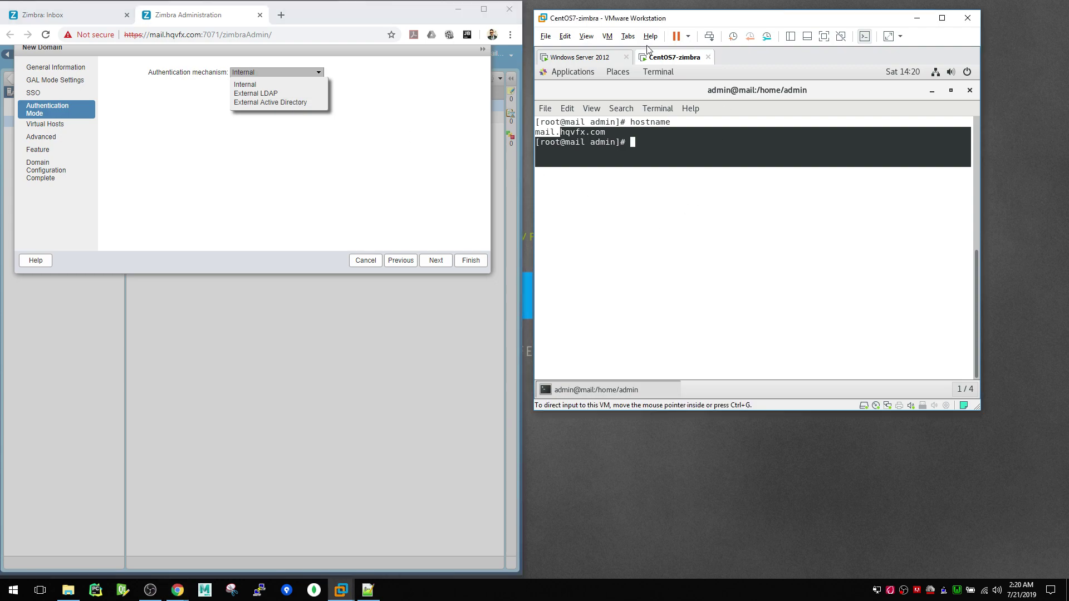
click(613, 58)
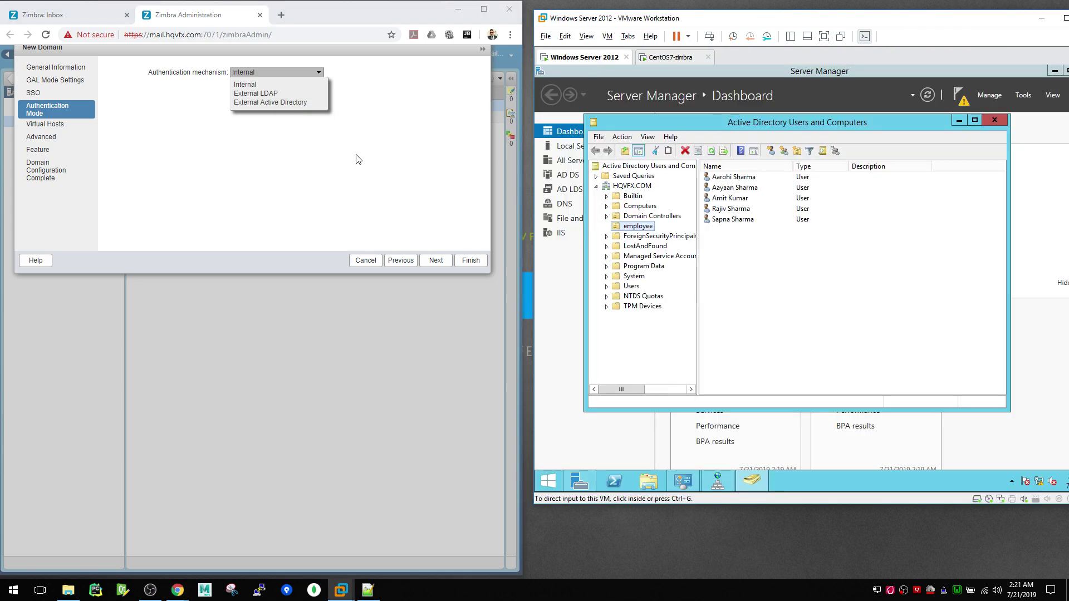
click(266, 103)
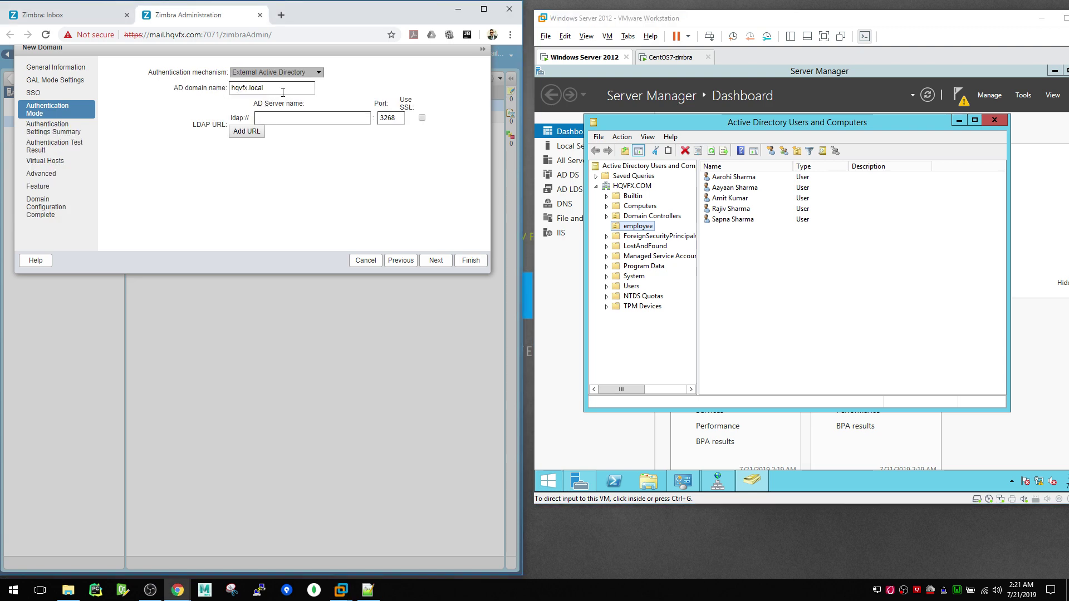
Set AD domain name hqvfx.com, AD server 192.168.0.109 and port 389.
drag(285, 91, 250, 87)
text(com)
click(310, 118)
drag(284, 89, 186, 92)
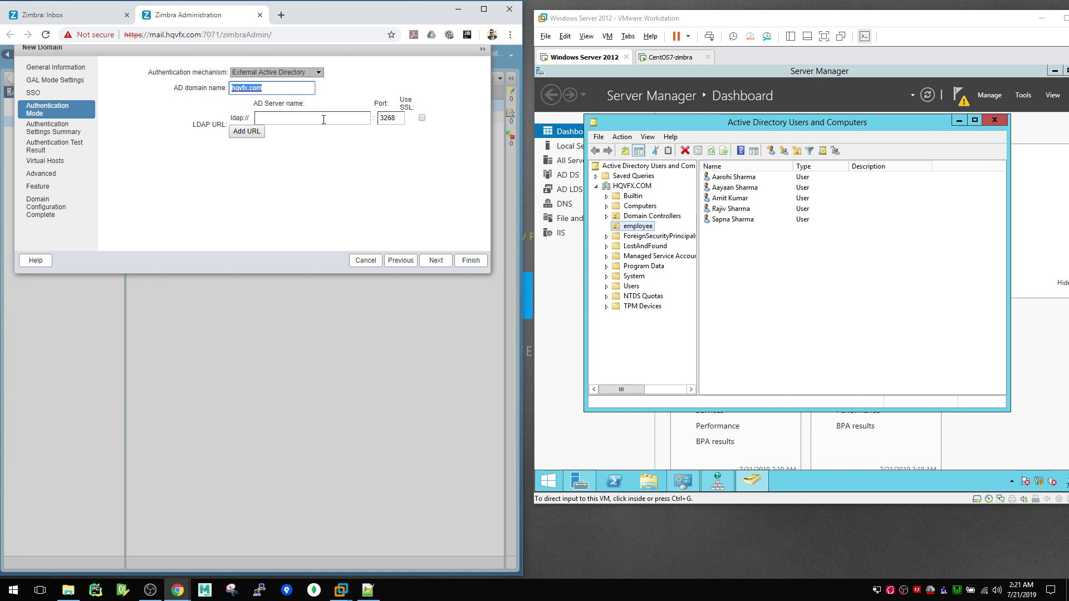
click(323, 119)
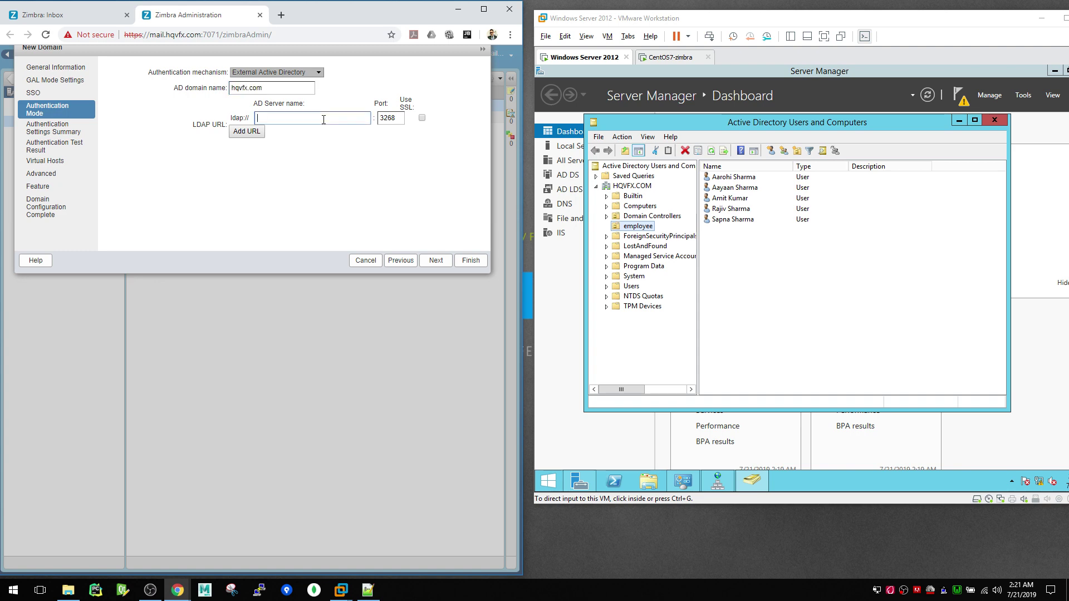
text(192.)
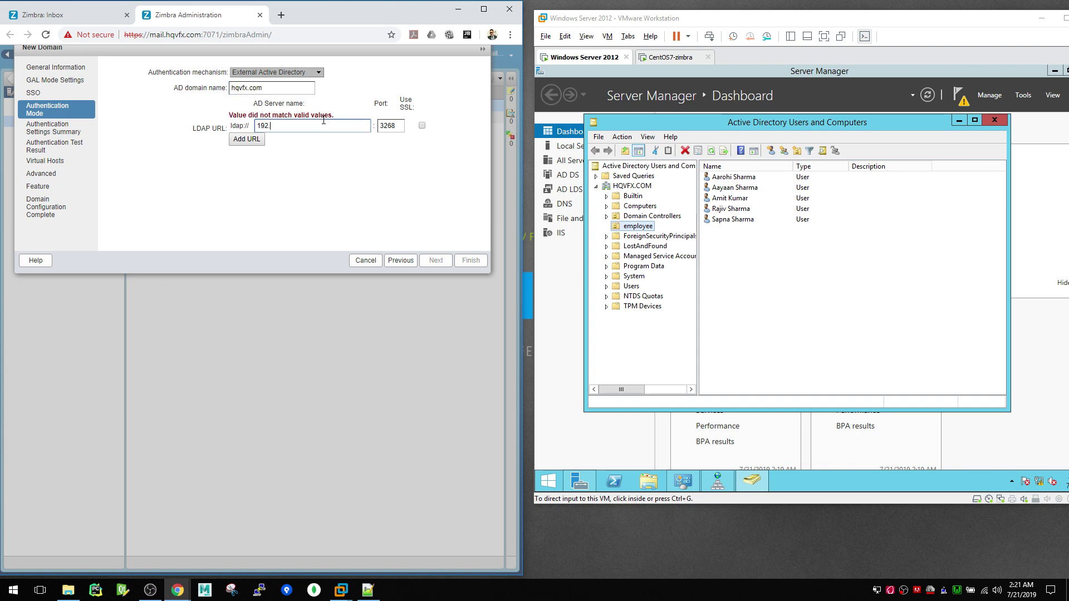
text(168.0.109)
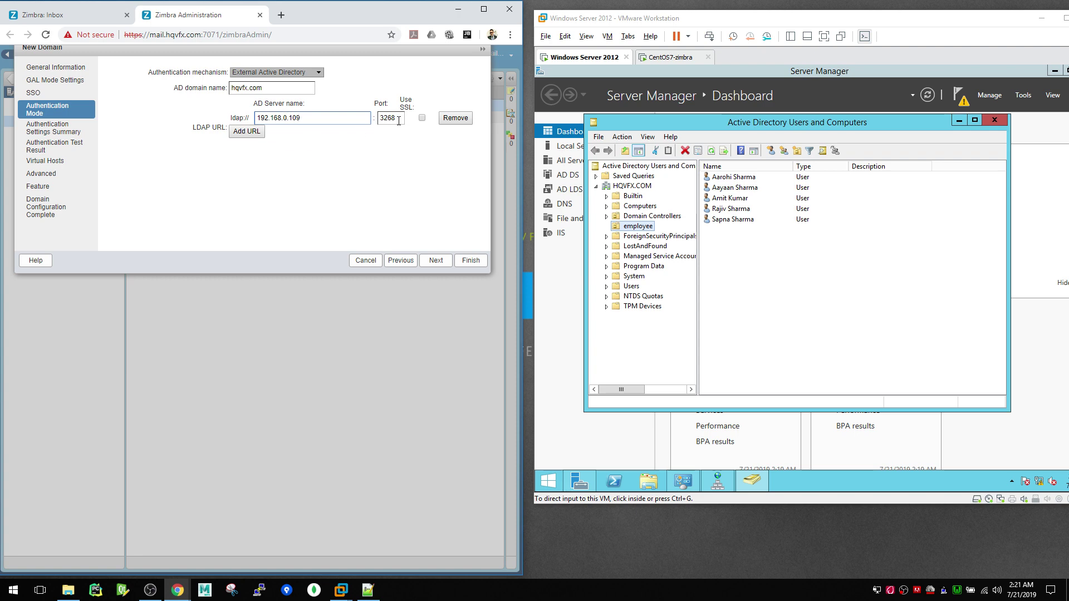
double_click(399, 121)
text(3)
click(436, 260)
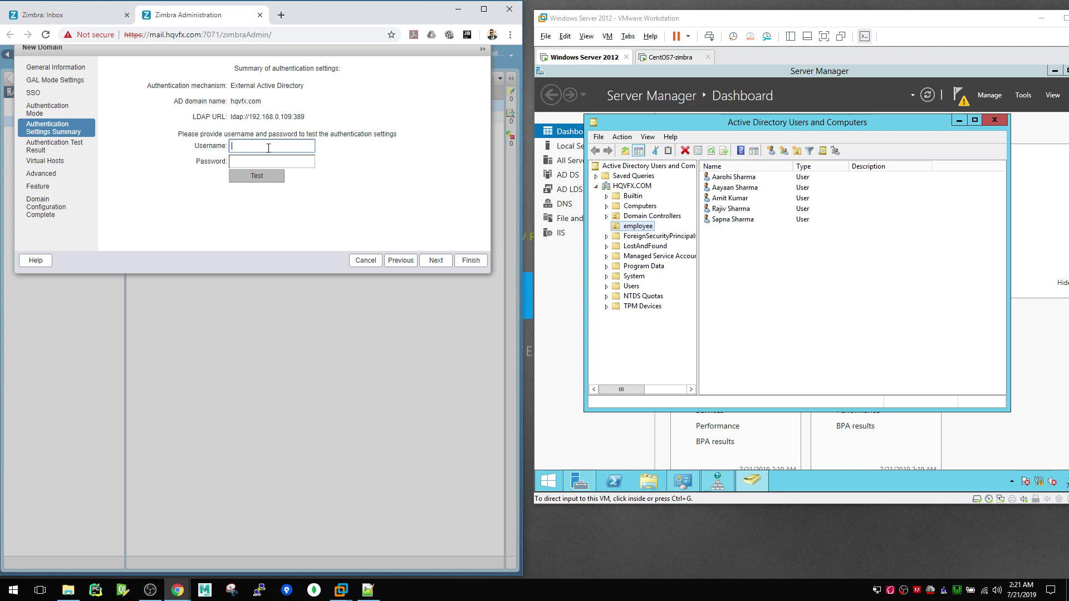
Test AD authentication with the Administrator username and its password, getting a success result.
text(Adn)
key(BackSpace)
text(ministrator)
key(Tab)
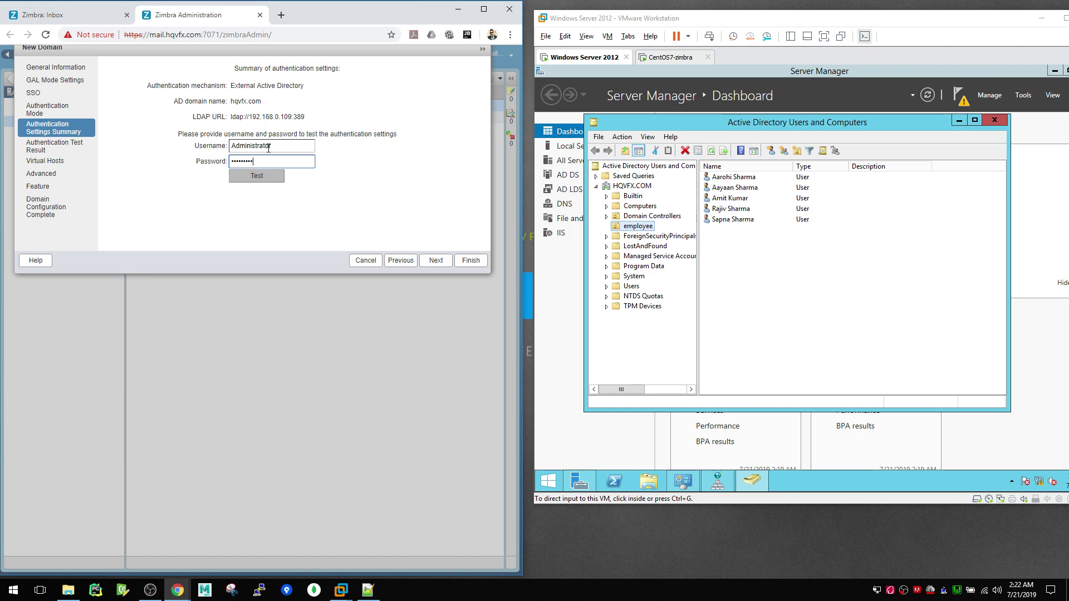
click(275, 178)
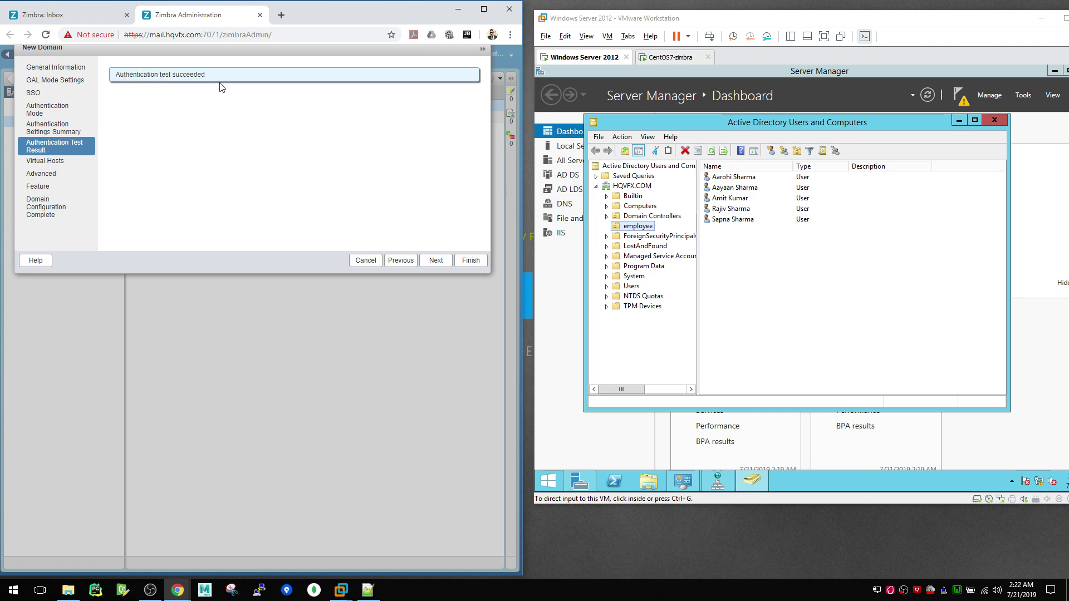
Step through the Virtual Hosts, Advanced and Feature pages and finish creating the domain.
click(445, 260)
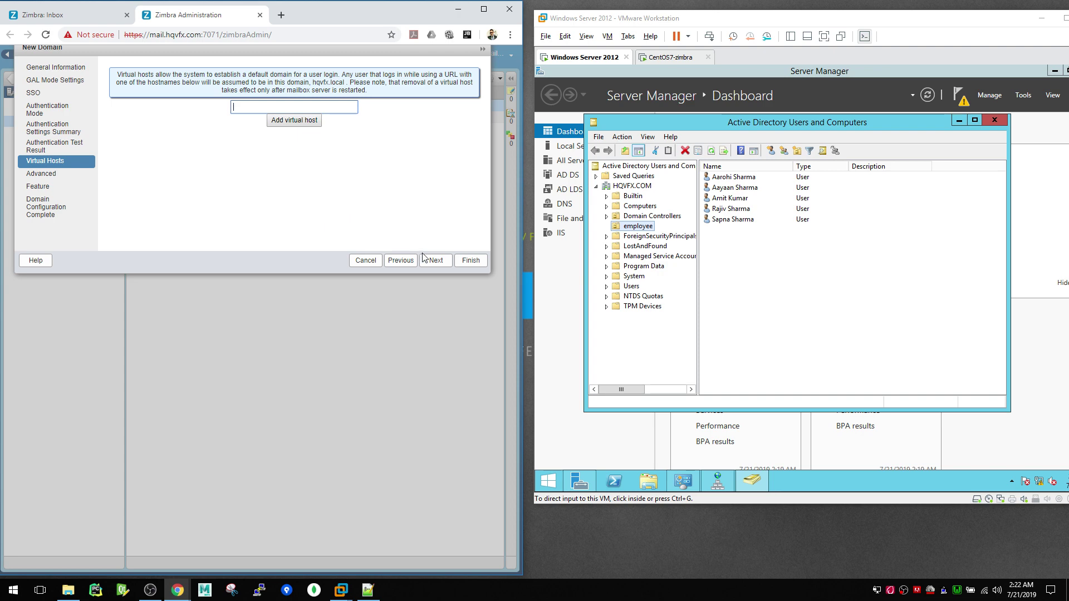
click(437, 261)
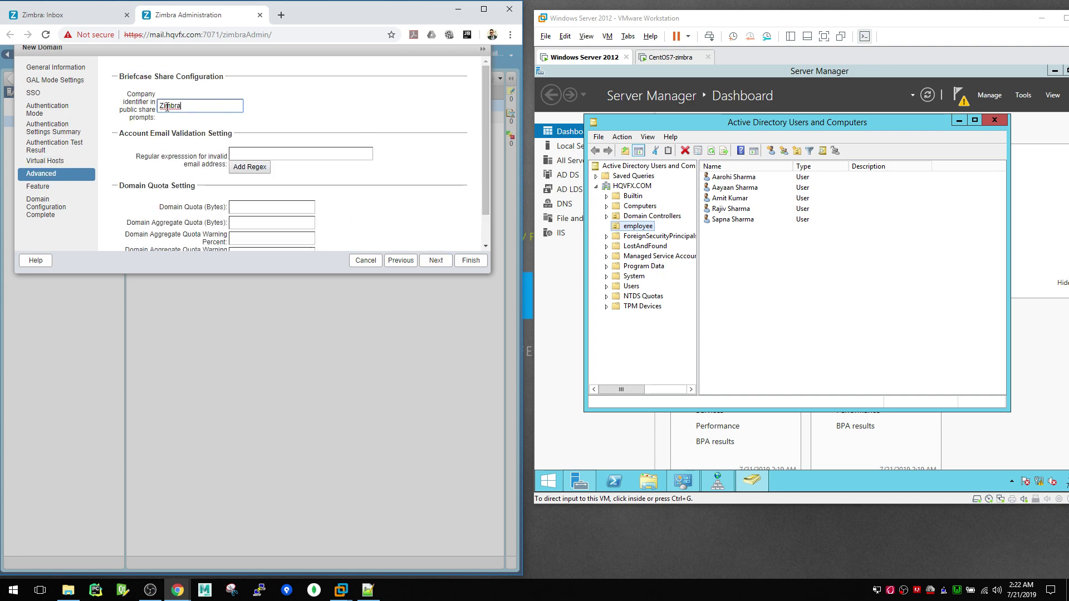
click(445, 261)
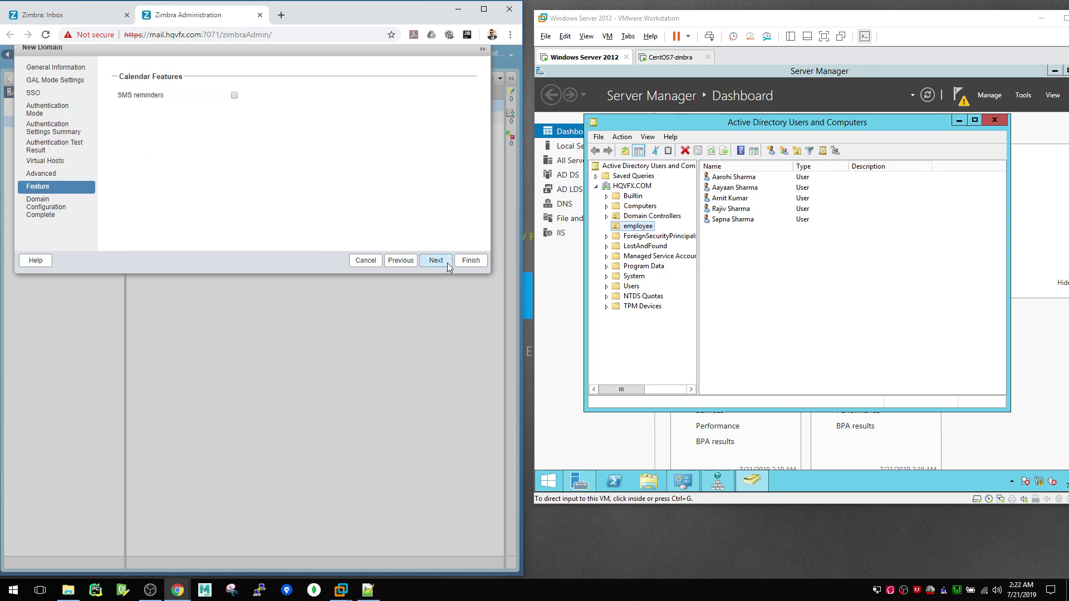
click(432, 262)
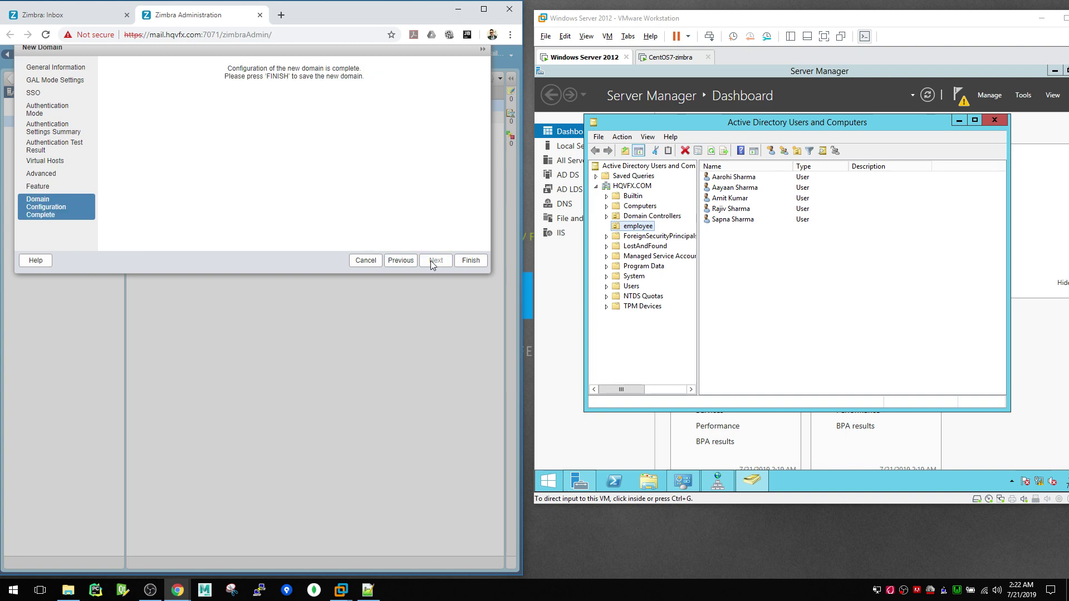
click(469, 263)
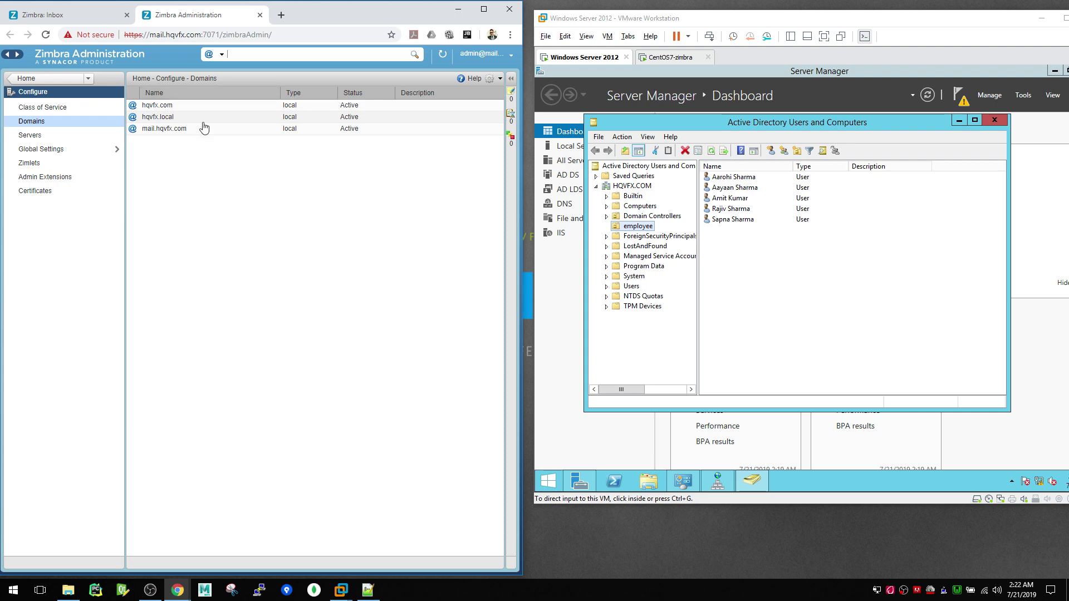
Force-delete the hqvfx.local domain, then show the Servers list containing mail.hqvfx.com.
right_click(167, 118)
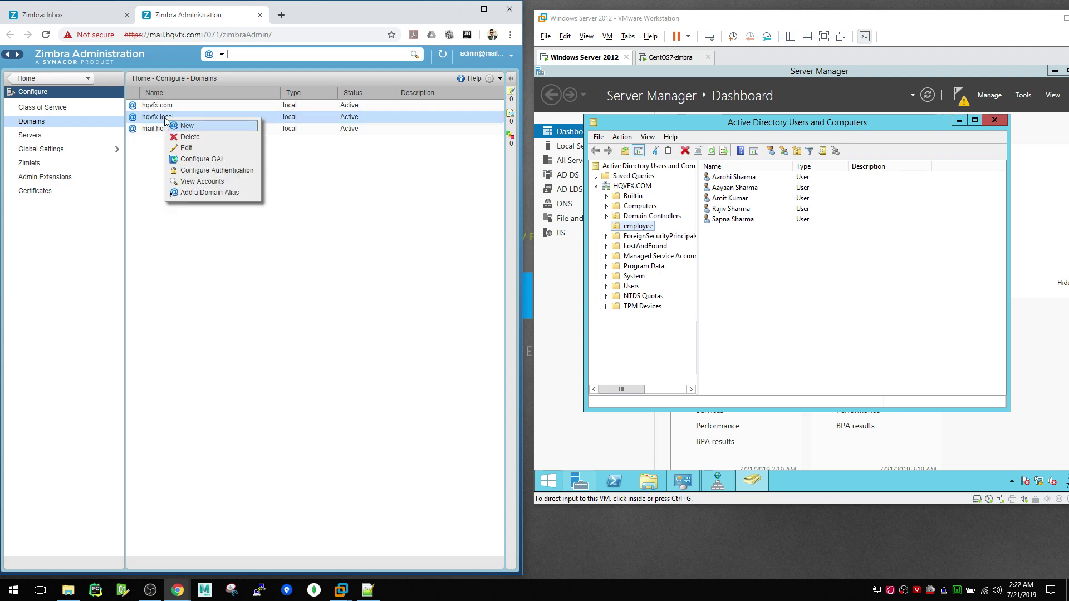
click(201, 143)
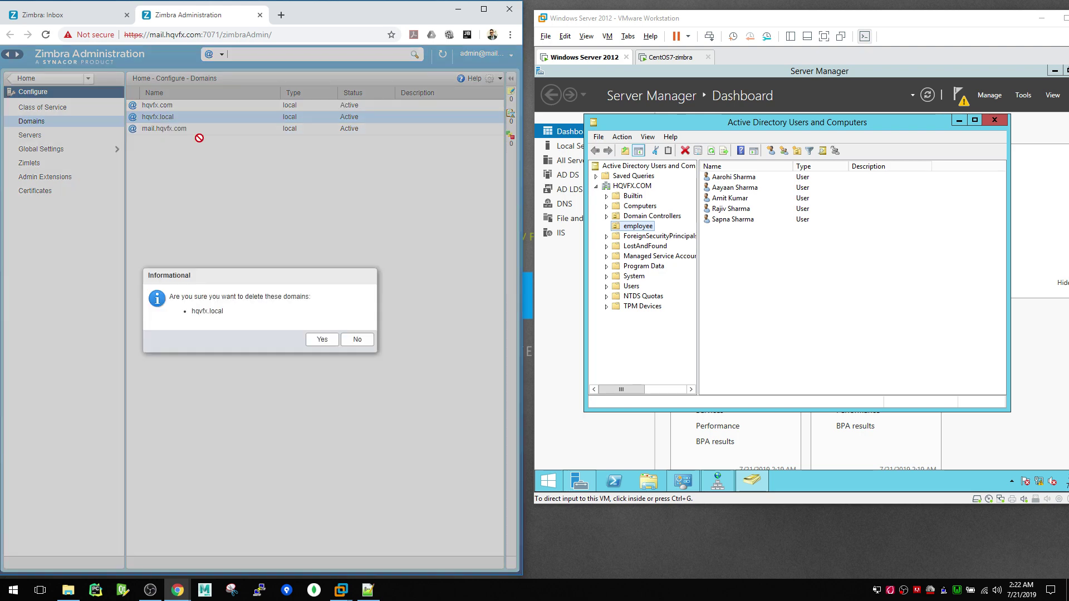
click(322, 340)
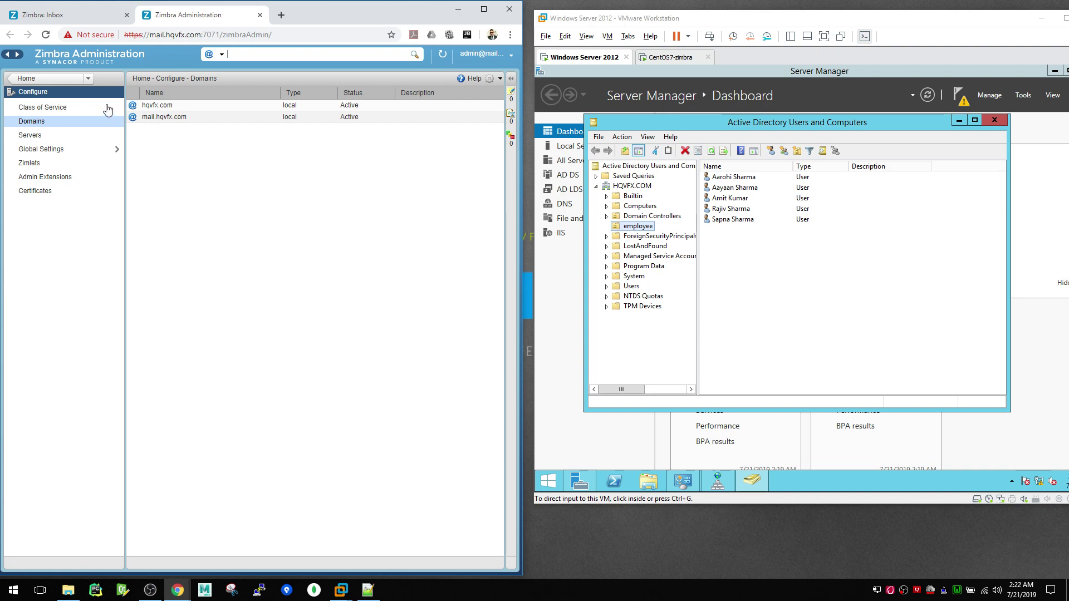
click(163, 108)
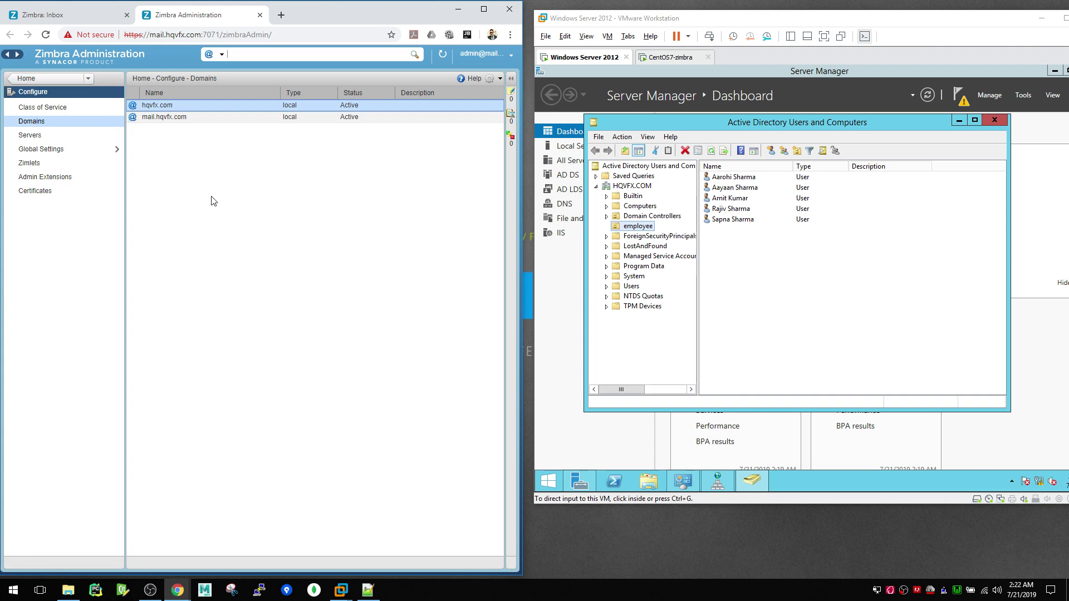
click(46, 138)
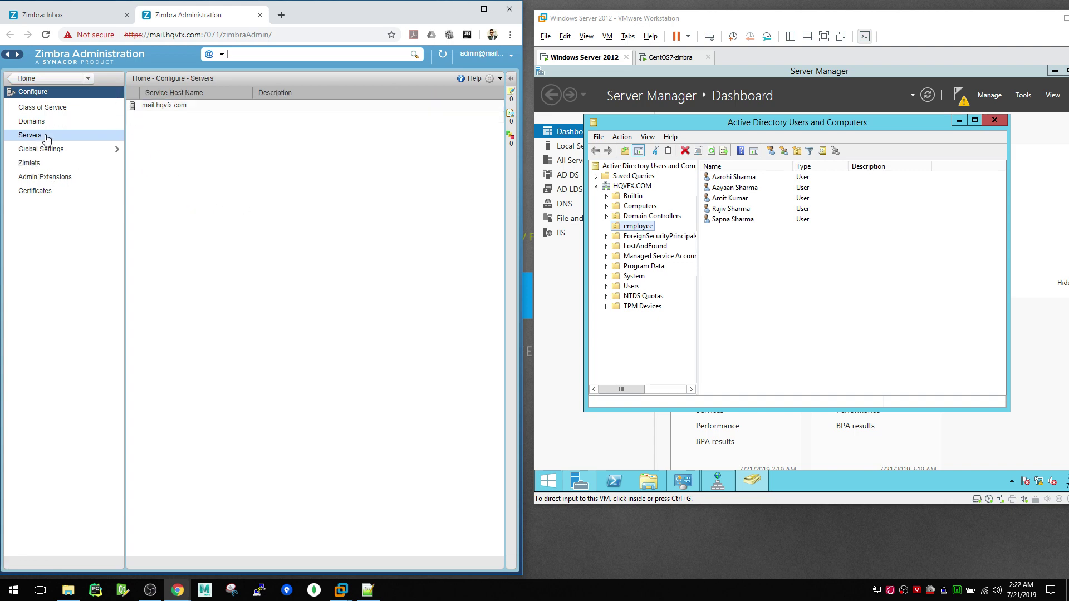
Return to the admin home and list all accounts: the admin plus five hqvfx.com users.
click(44, 91)
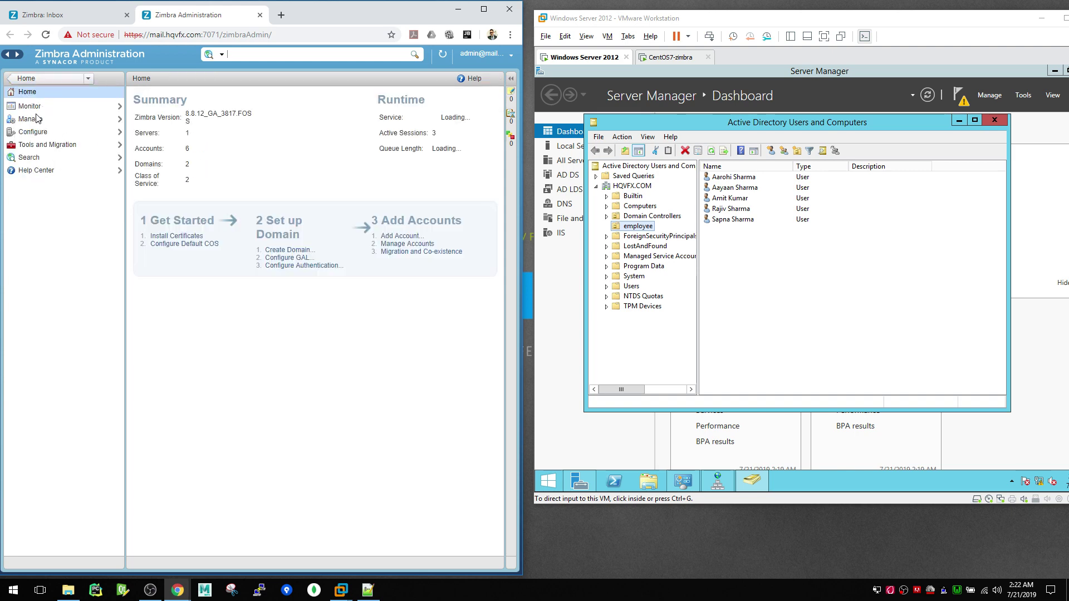
click(32, 119)
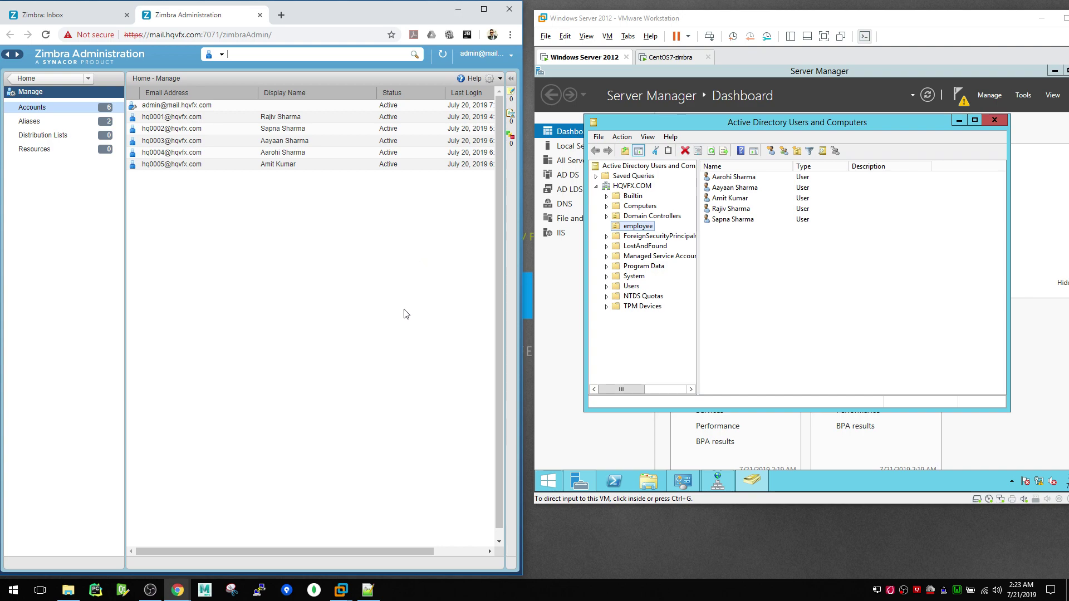
Review the zimbraAutoProv commands on lines 39–58 of install_zimbra.sh, then move the editor right.
click(368, 590)
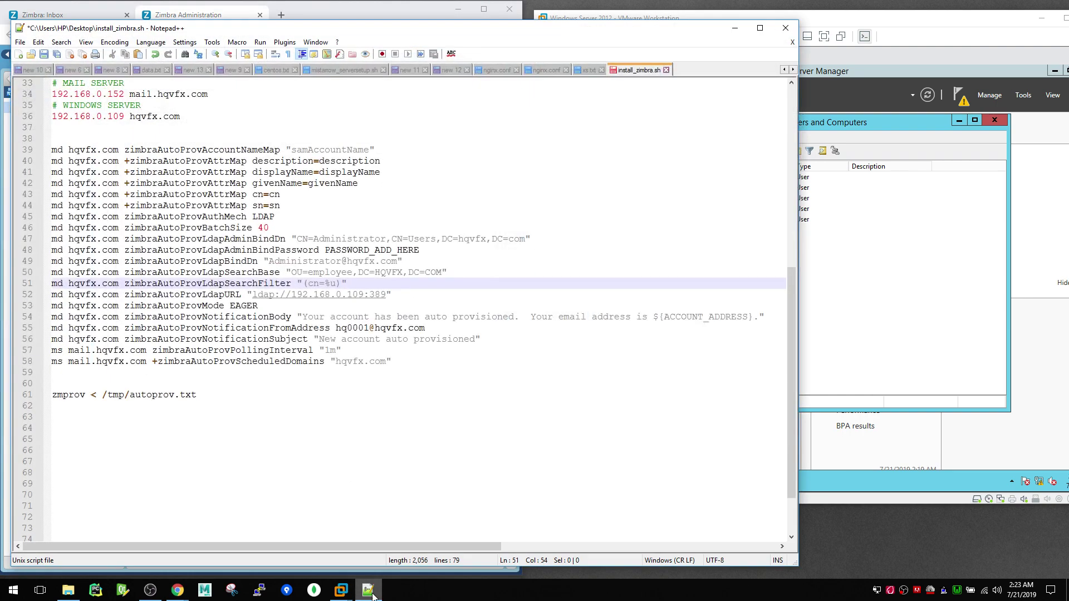
click(424, 373)
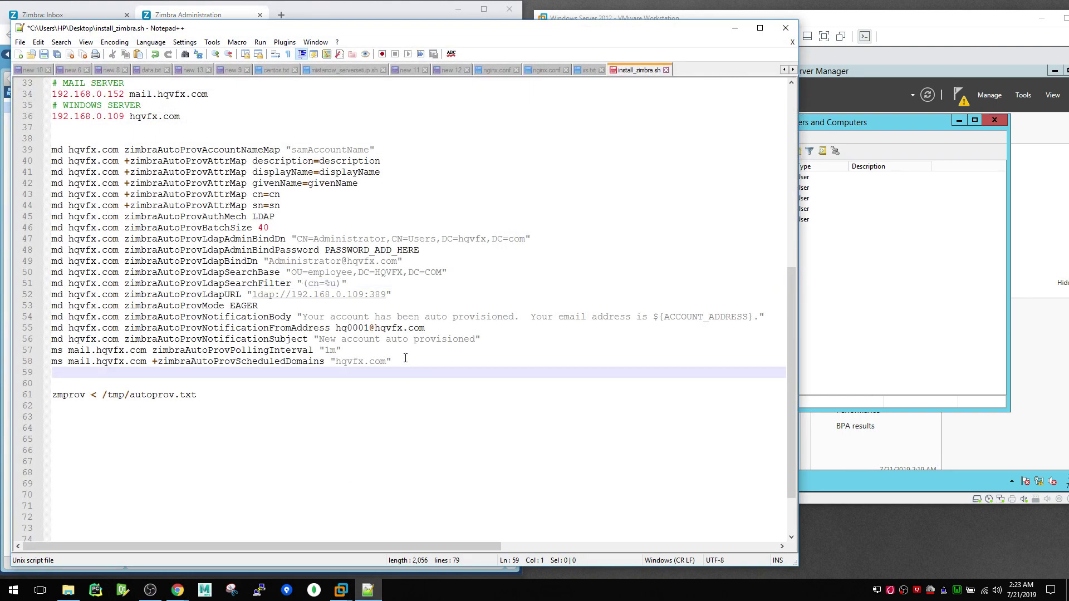
drag(406, 358, 2, 153)
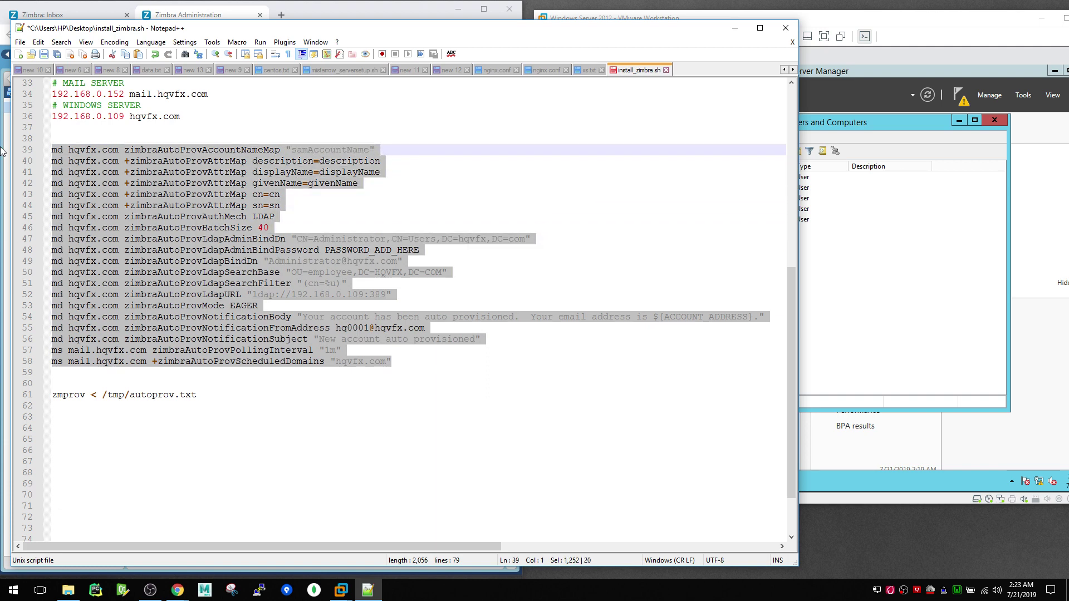
click(432, 186)
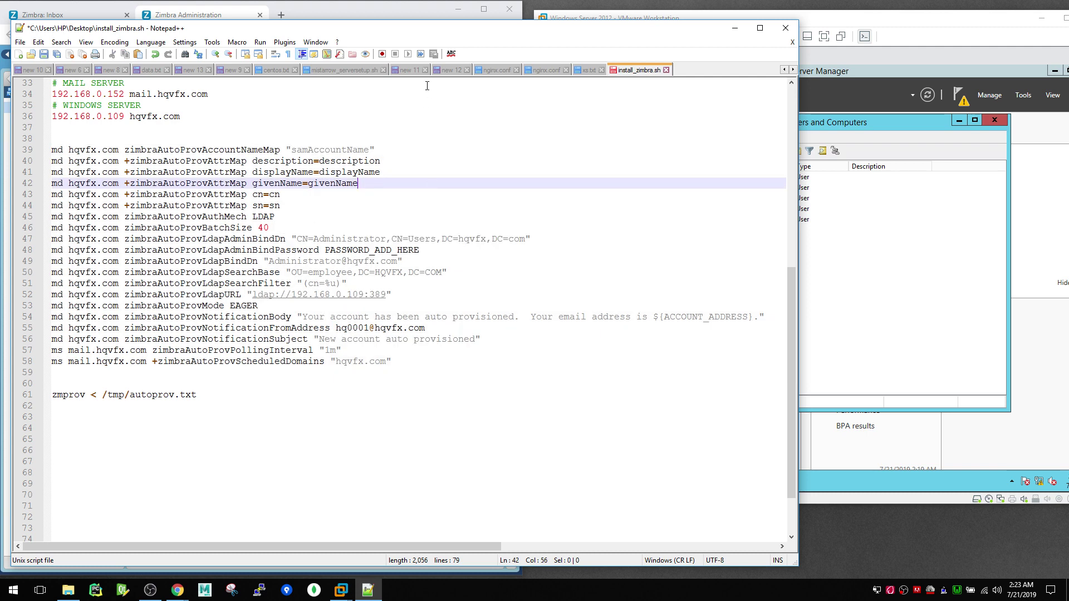
drag(466, 29, 764, 82)
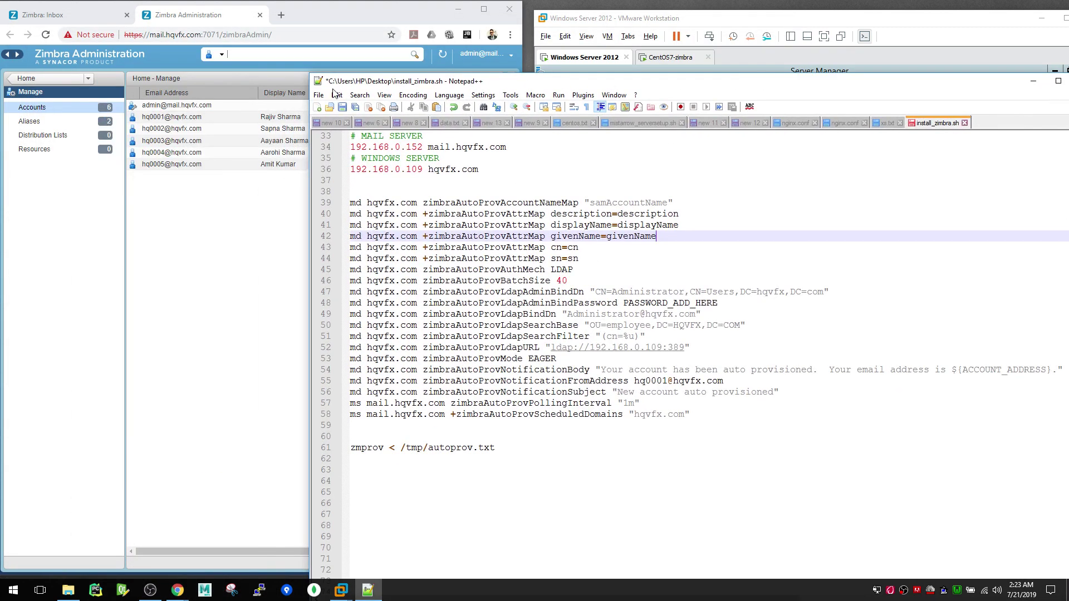
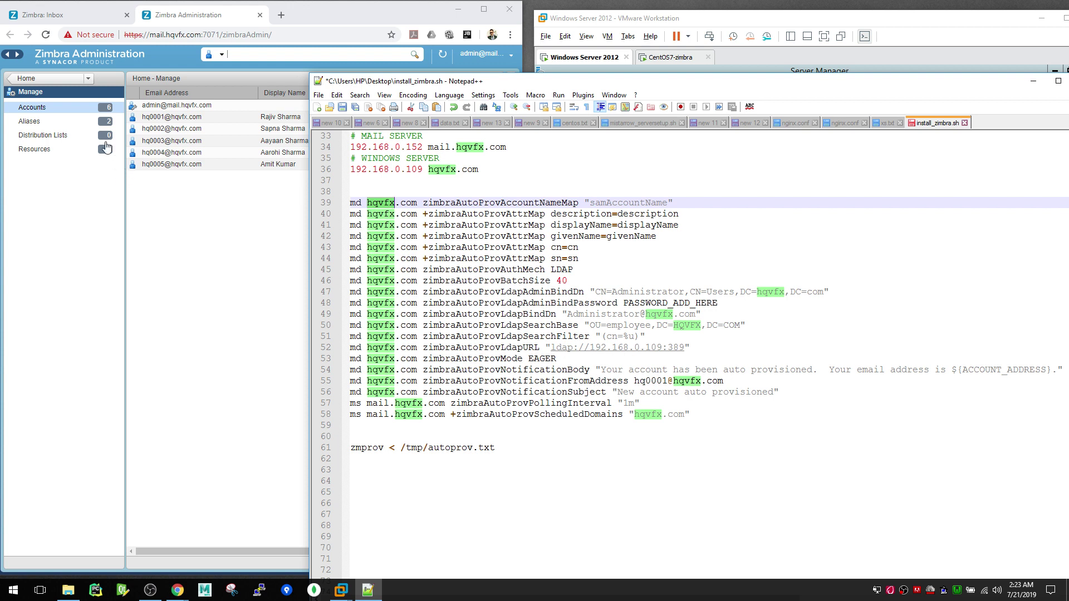
Highlight the hqvfx.com domain, PASSWORD_ADD_HERE placeholder and OU=employee search base in install_zimbra.sh.
drag(367, 205, 416, 200)
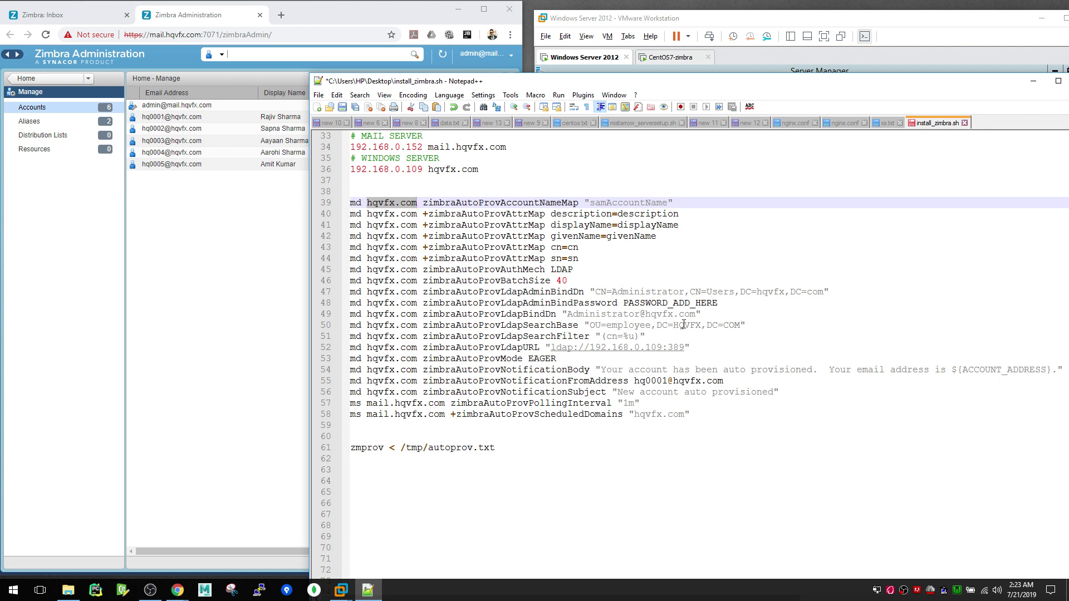
drag(624, 303, 726, 304)
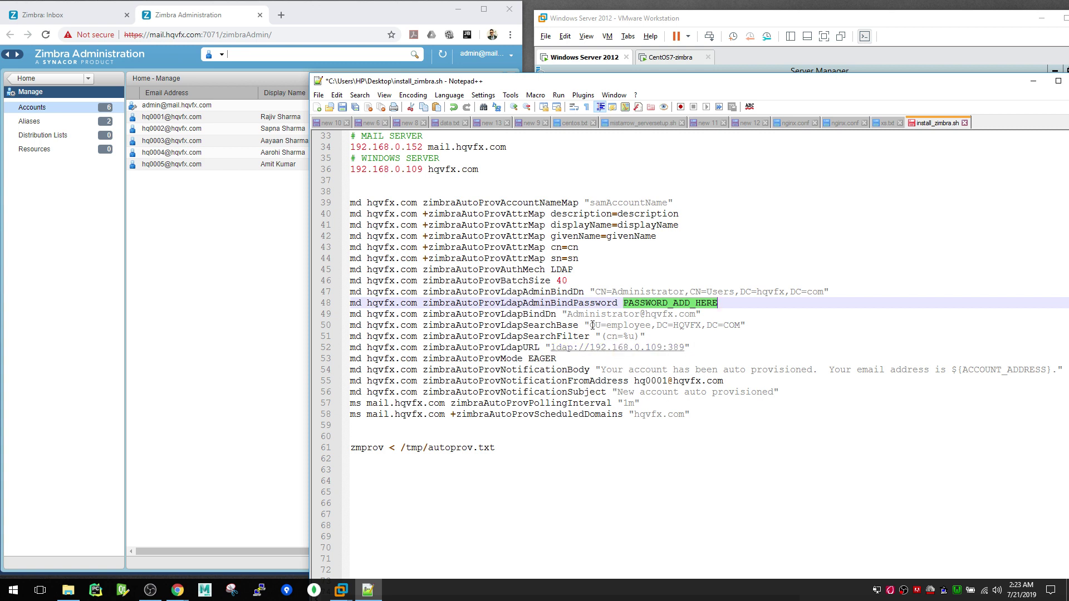
drag(592, 325, 741, 325)
drag(802, 87, 466, 257)
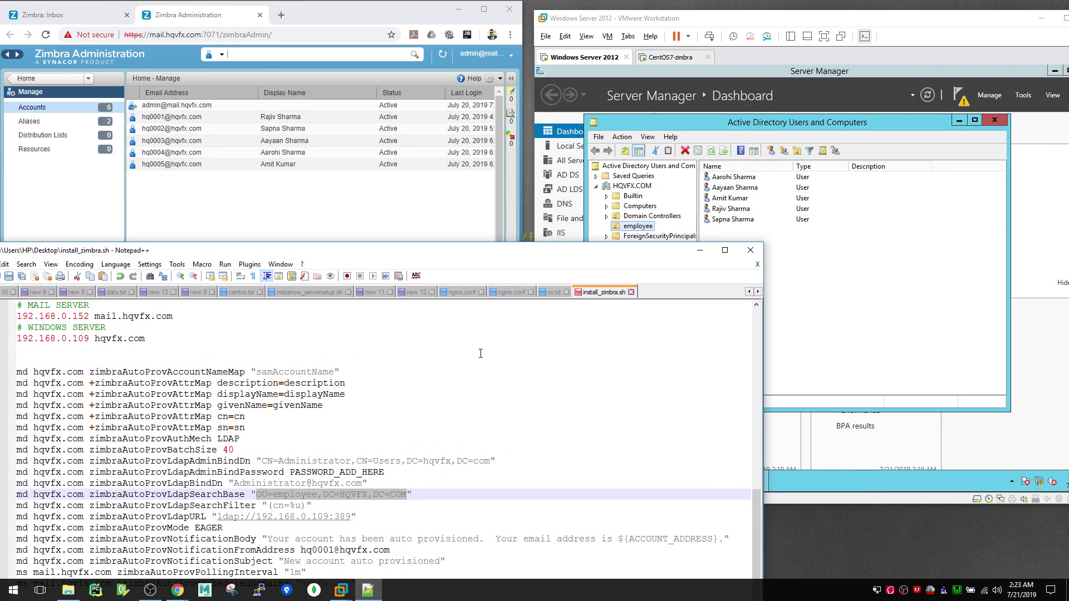
Open the last employee user's Properties and view its distinguishedName in the Attribute Editor.
click(639, 229)
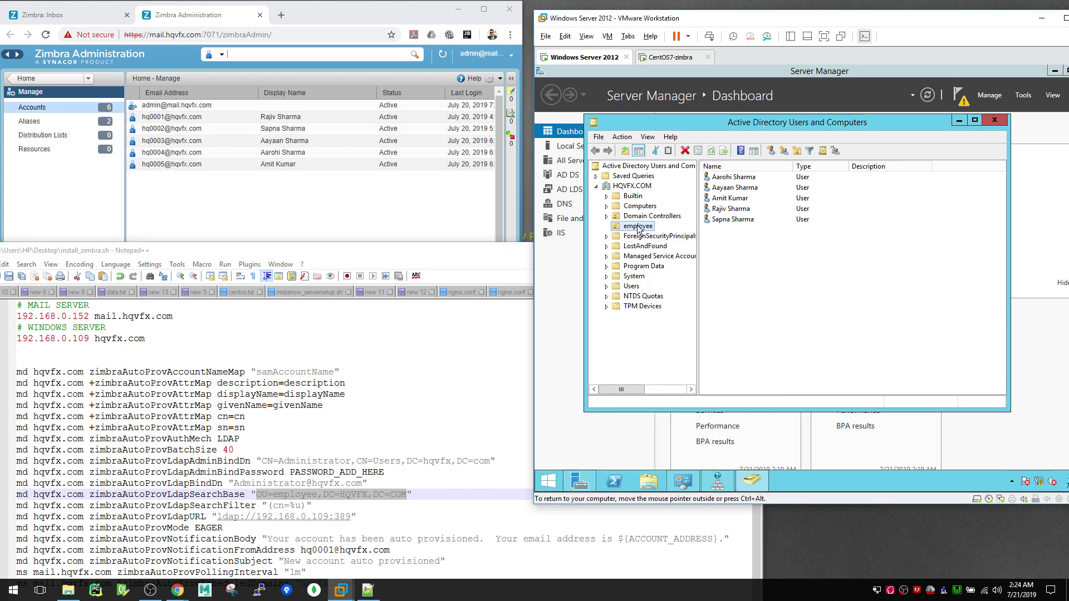
right_click(716, 219)
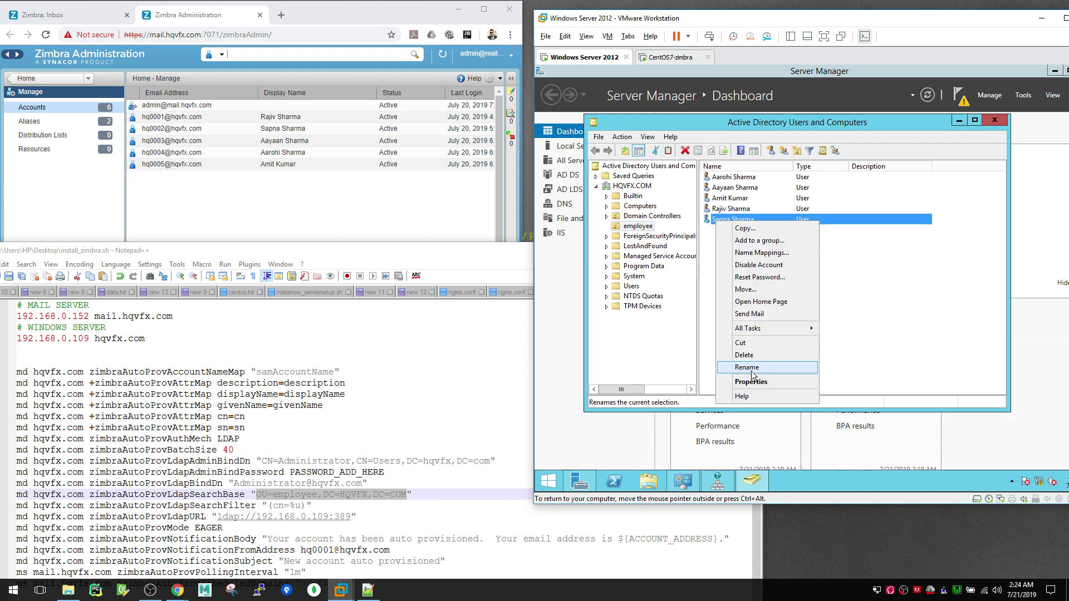
click(752, 382)
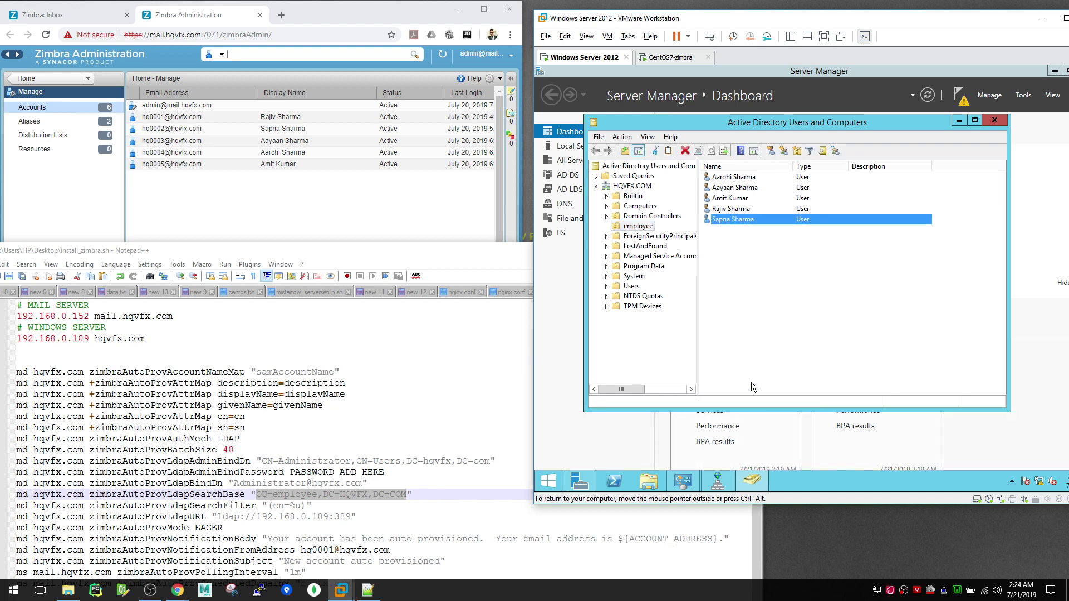
click(874, 155)
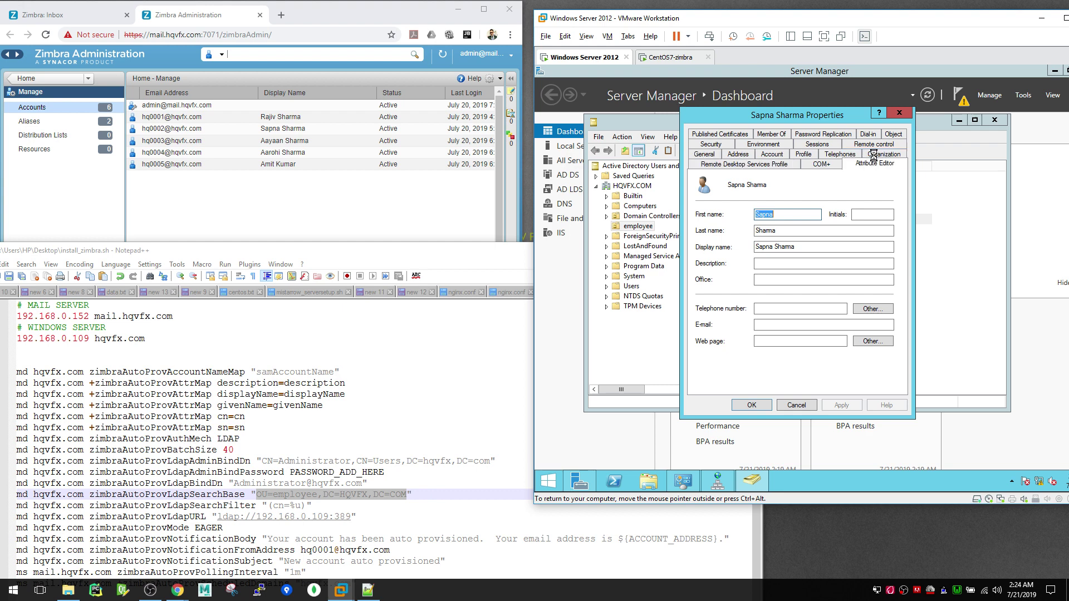
drag(889, 204, 889, 213)
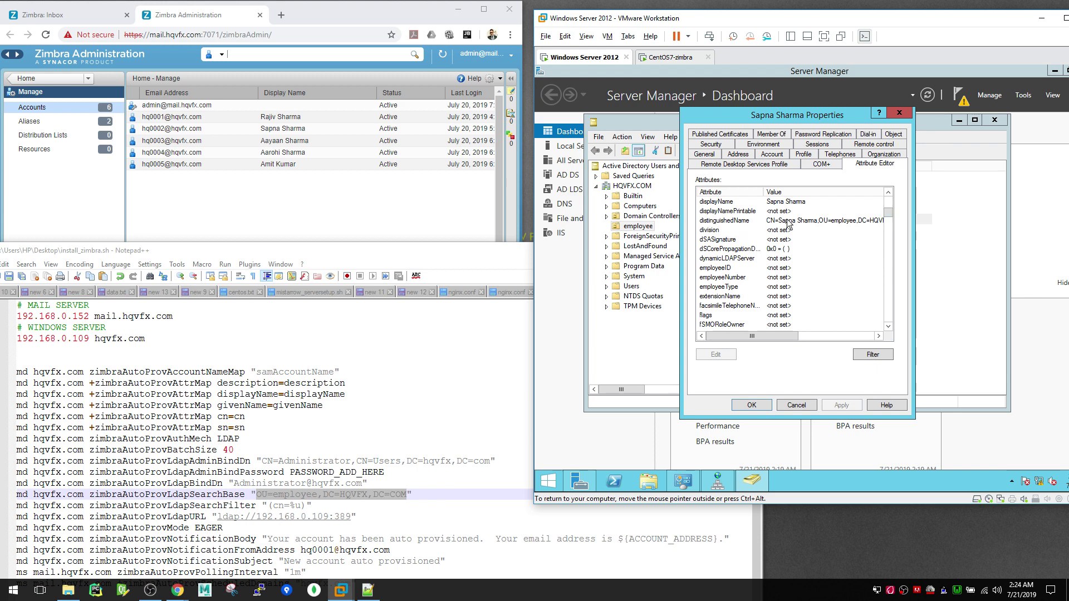
double_click(802, 220)
Highlight the CN and OU=employee,DC=HQVFX,DC=COM parts of the distinguishedName value.
click(719, 272)
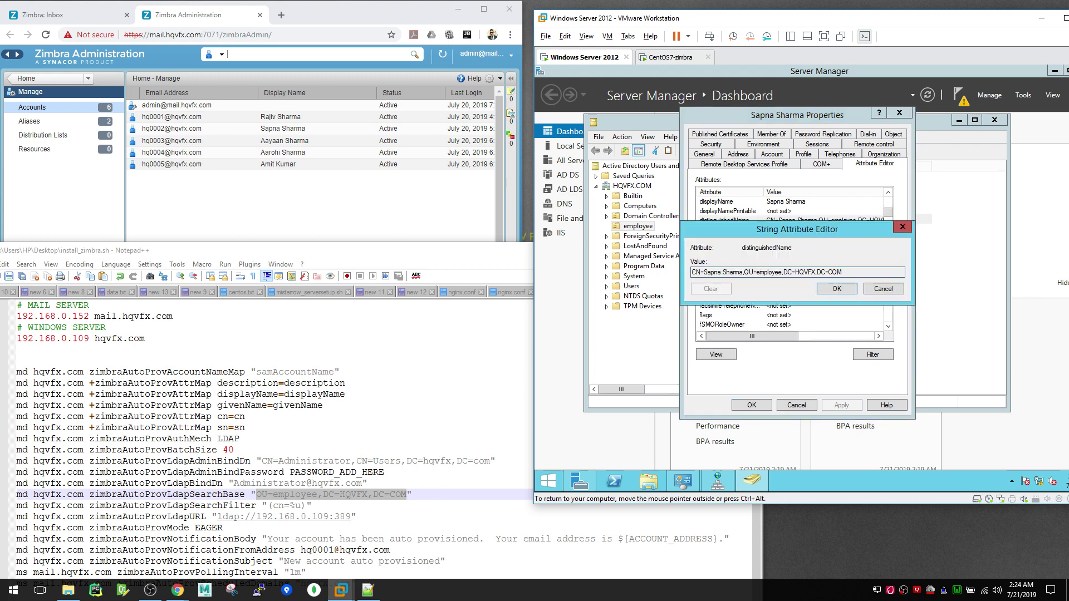
drag(743, 272, 844, 272)
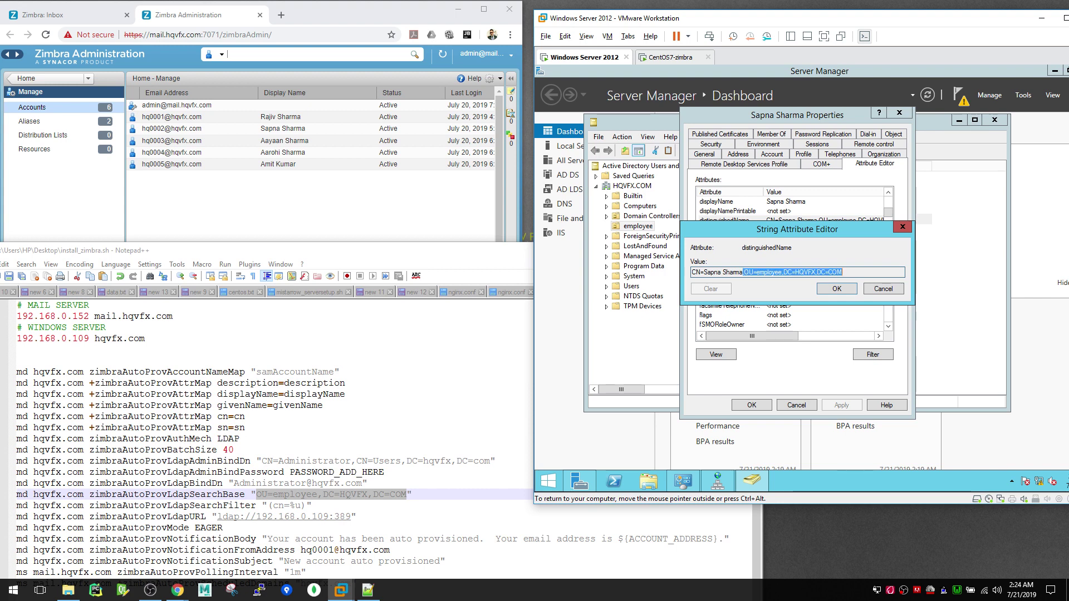
click(733, 272)
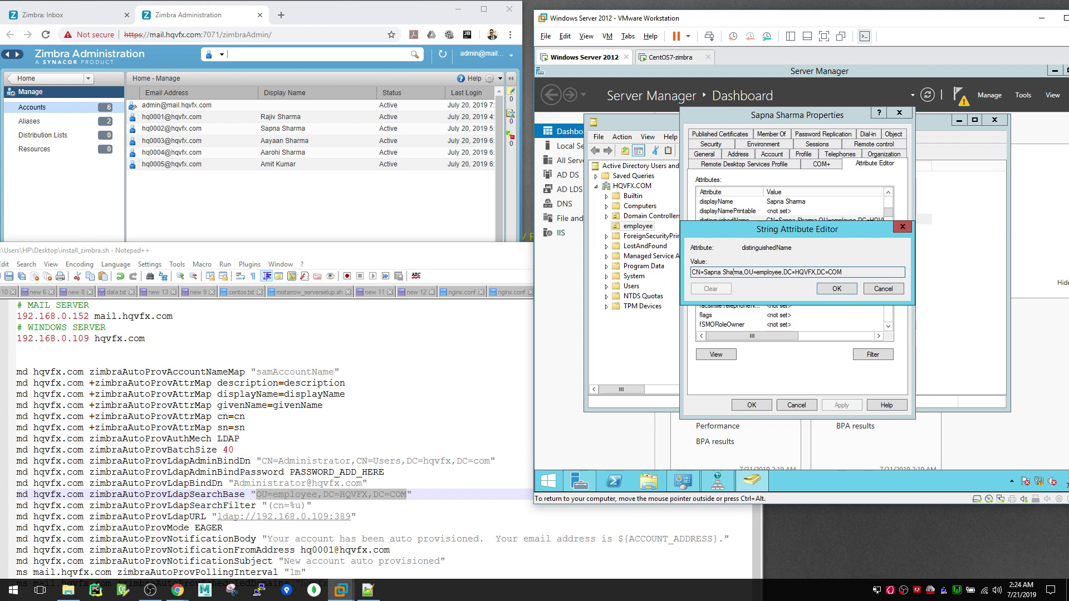
drag(743, 272, 689, 274)
click(745, 272)
drag(742, 272, 843, 272)
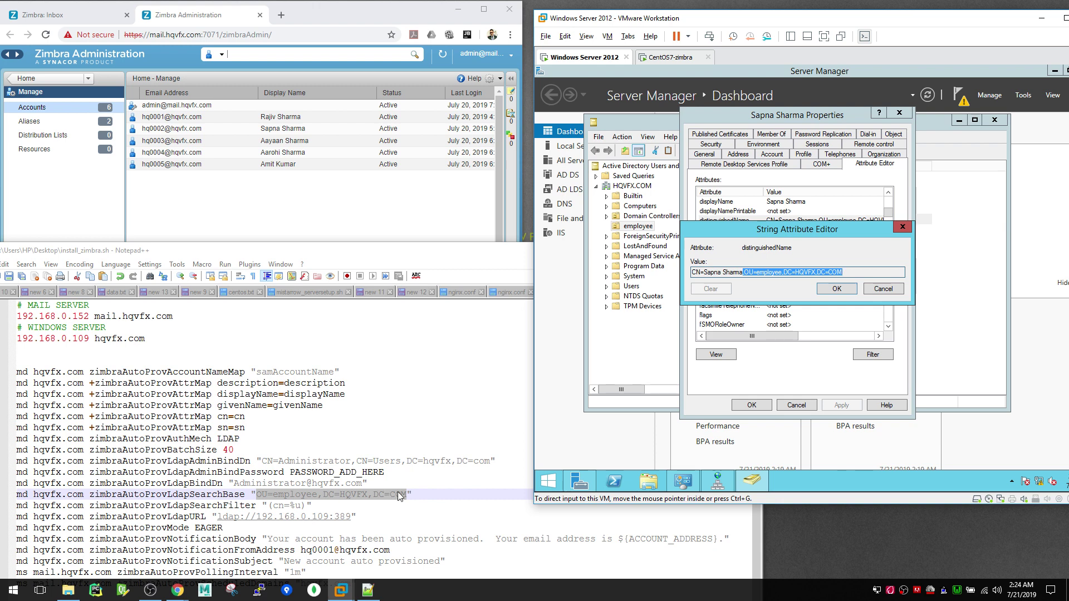
drag(484, 256, 606, 54)
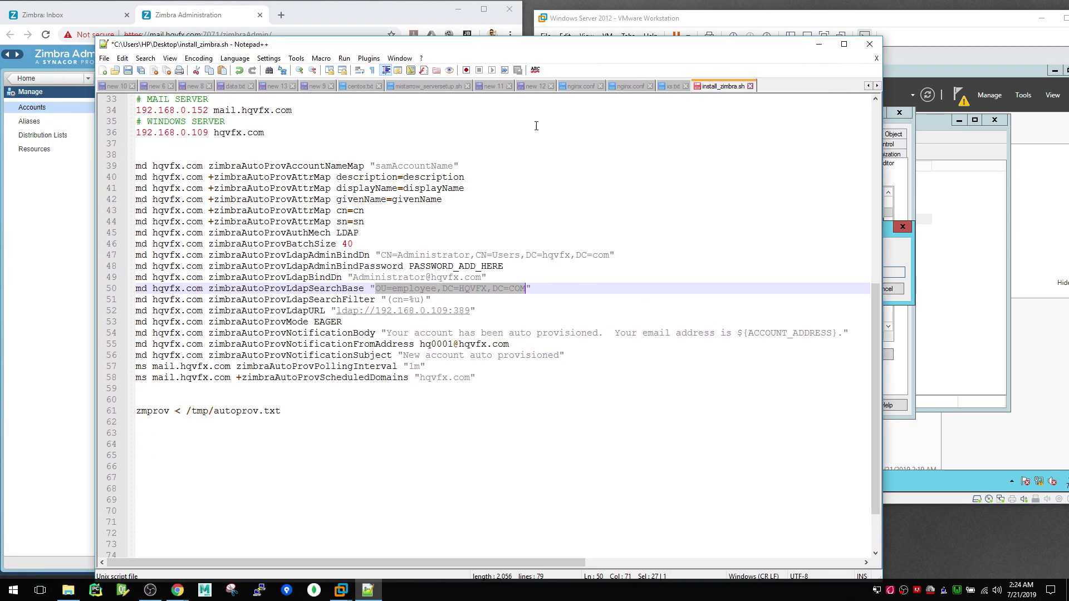
Highlight the LDAP URL on line 52 and mail.hqvfx.com on line 57, then switch to the CentOS VM.
drag(476, 311, 336, 310)
click(473, 311)
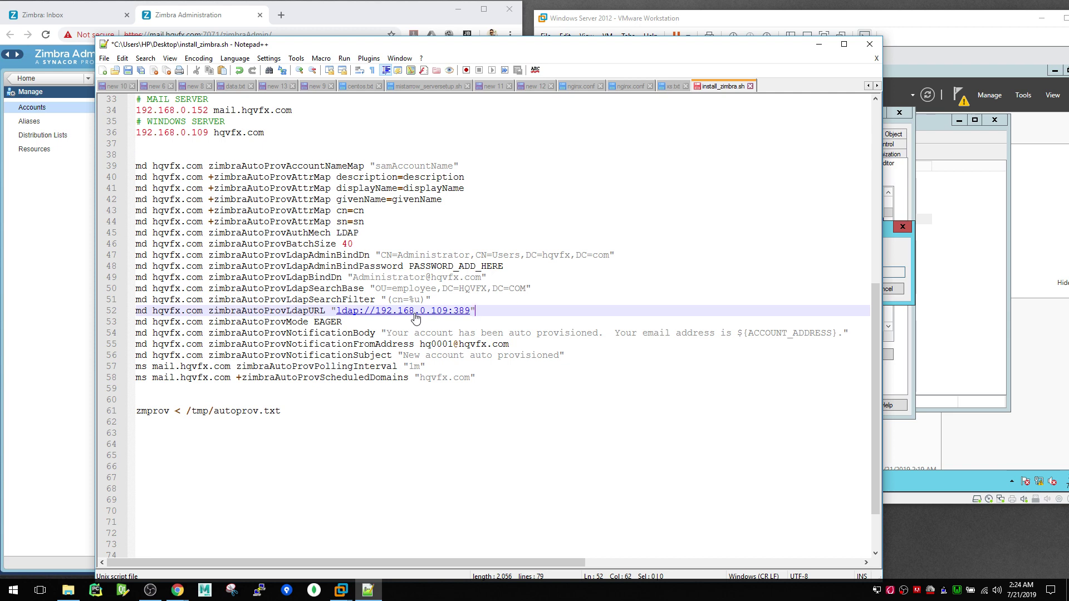
double_click(161, 355)
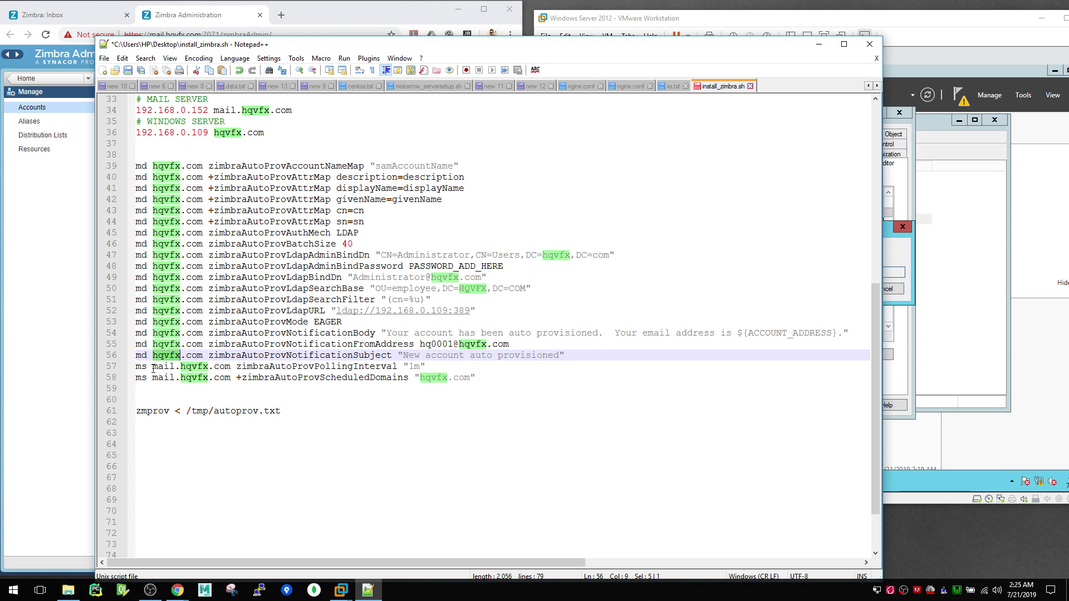
click(153, 368)
drag(160, 368, 231, 366)
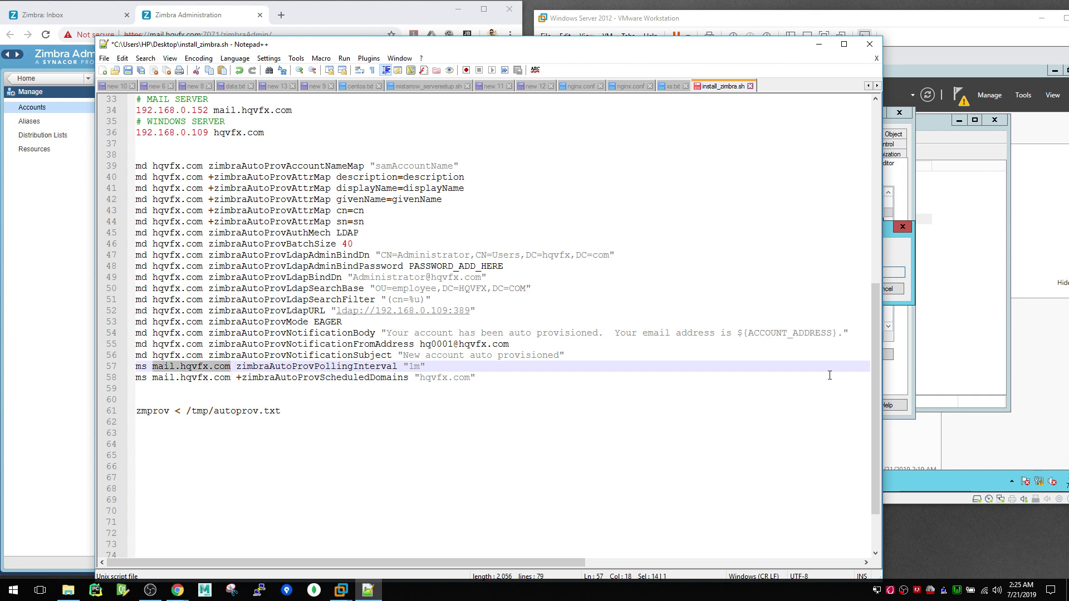
click(936, 411)
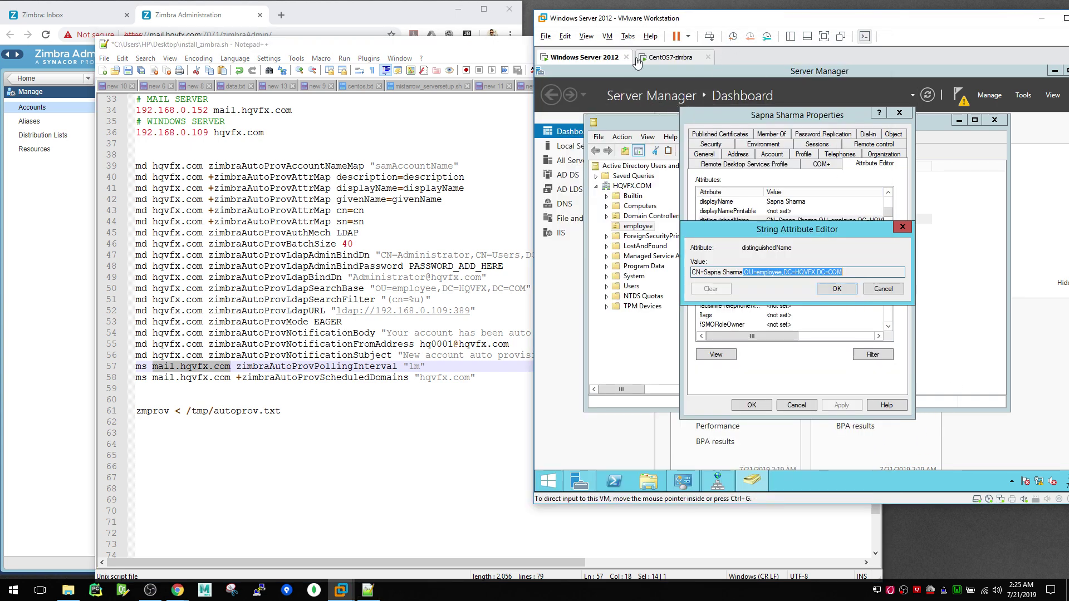
click(665, 57)
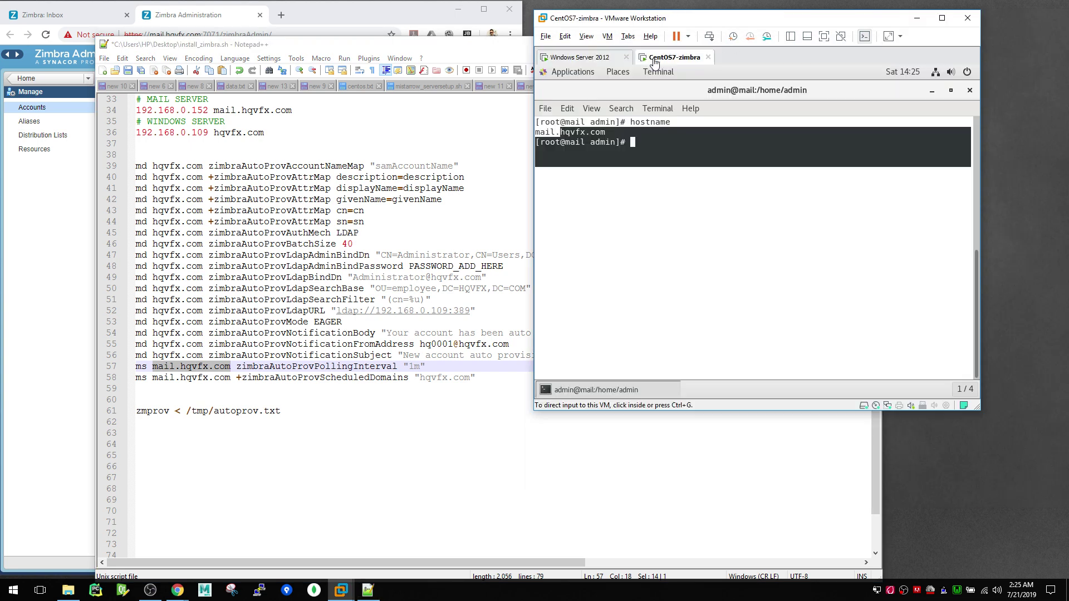
Highlight the mail.hqvfx.com hostname output and the zmprov provisioning lines 39–61.
triple_click(605, 134)
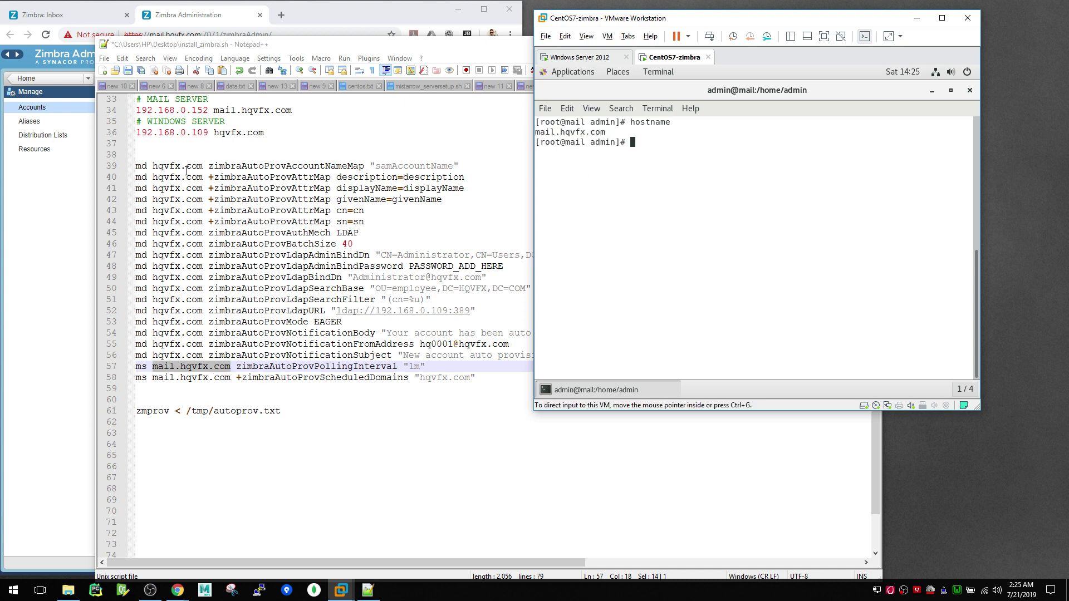
drag(137, 165, 525, 375)
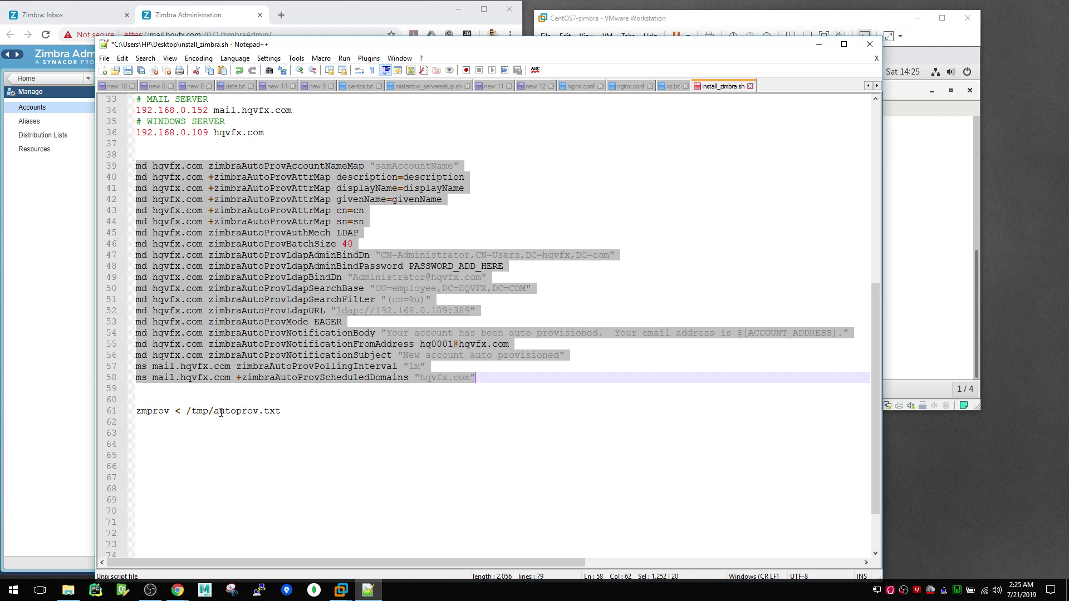
drag(285, 415, 124, 410)
triple_click(148, 413)
In the terminal, change to /opt/zimbra/bin and list its contents with ls.
click(924, 204)
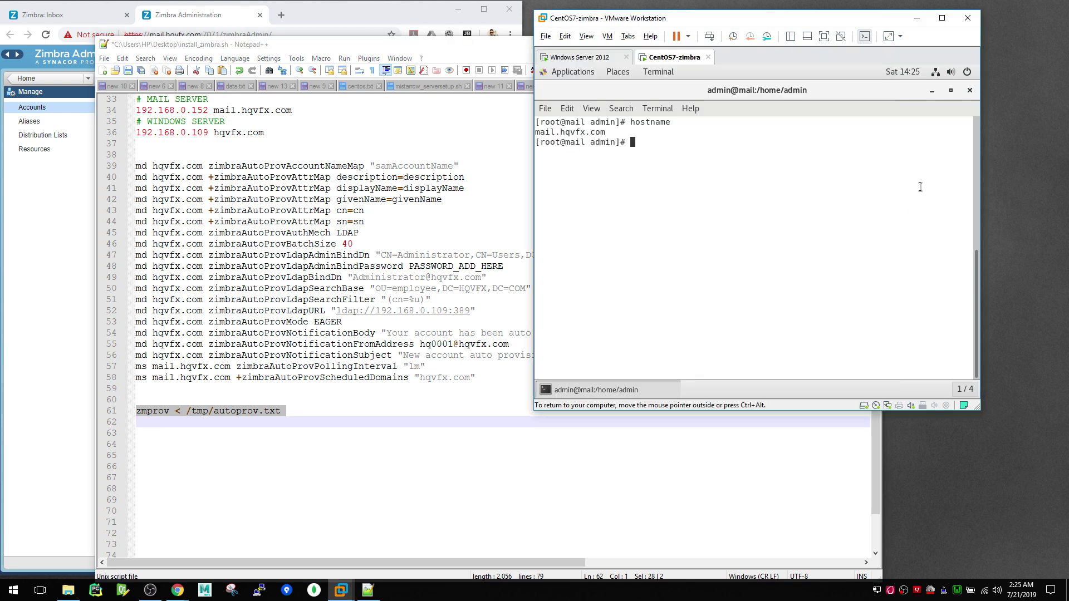
text(cd /)
text(opt/zi)
key(Tab)
text(bin/)
key(Return)
text(ls)
key(Return)
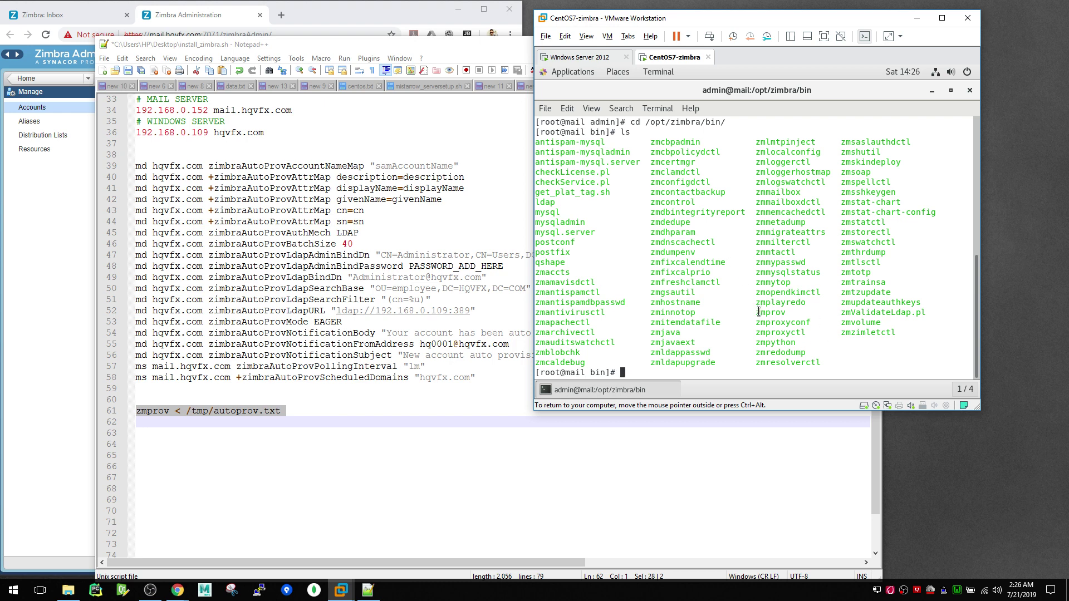
Copy the zmprov commands on lines 39–58 and enter gedit autoprov.txt in the terminal.
drag(759, 312, 786, 313)
key(ctrl+c)
drag(477, 379, 136, 167)
right_click(205, 182)
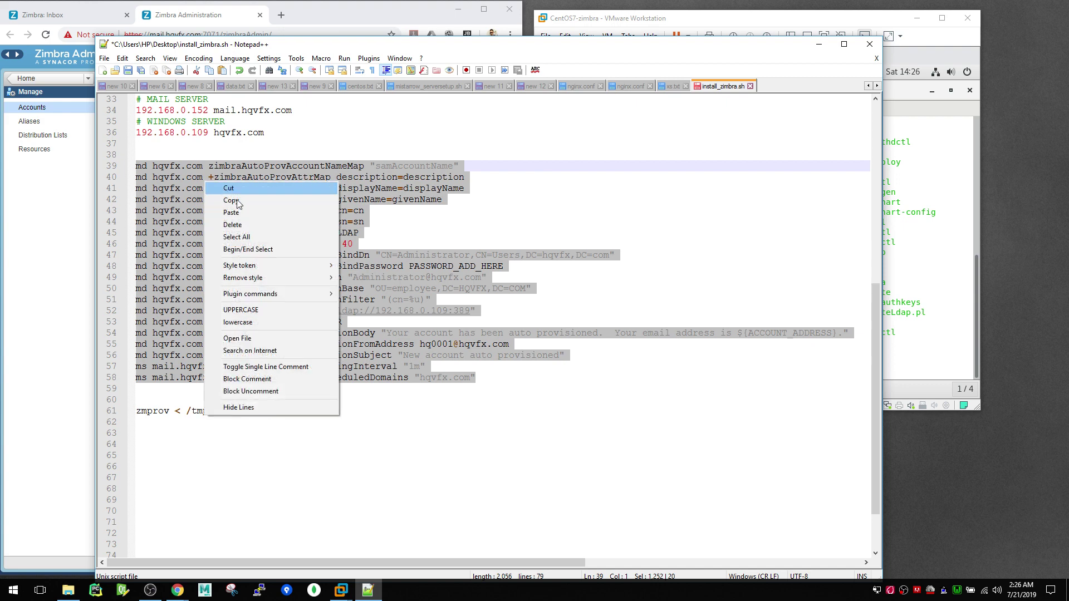
click(256, 199)
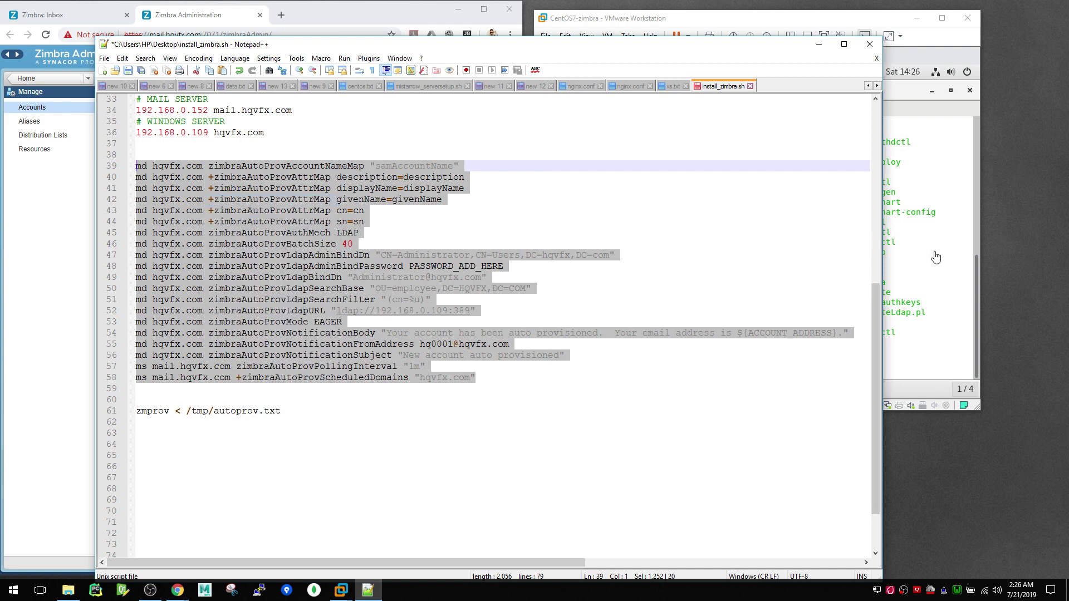
click(927, 257)
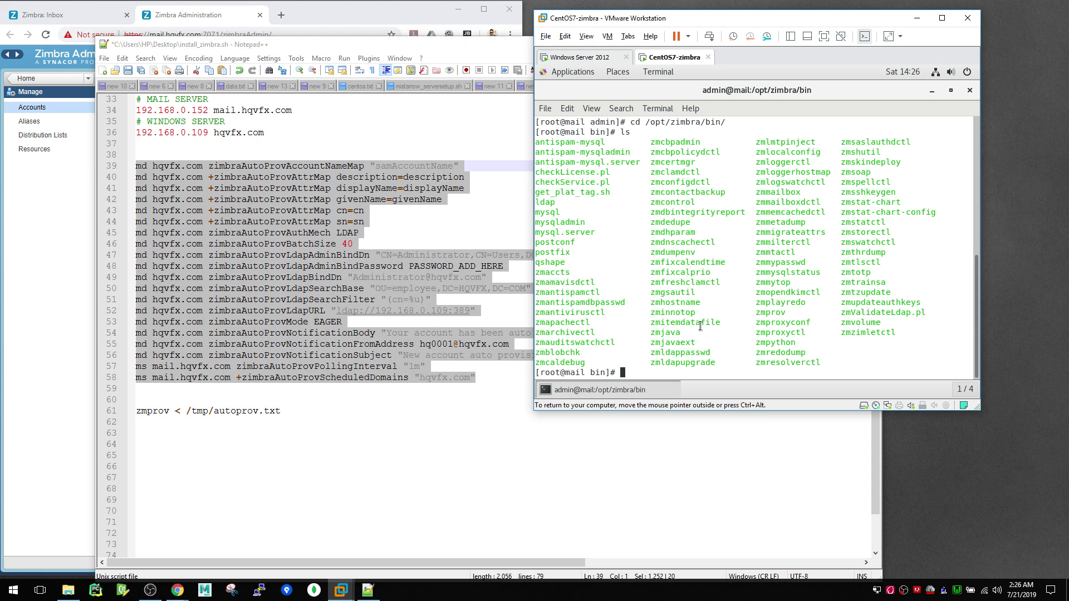
text(gedit autoprov.txt)
Open autoprov.txt in gedit, paste the zmprov commands, save, and close the editor.
key(Return)
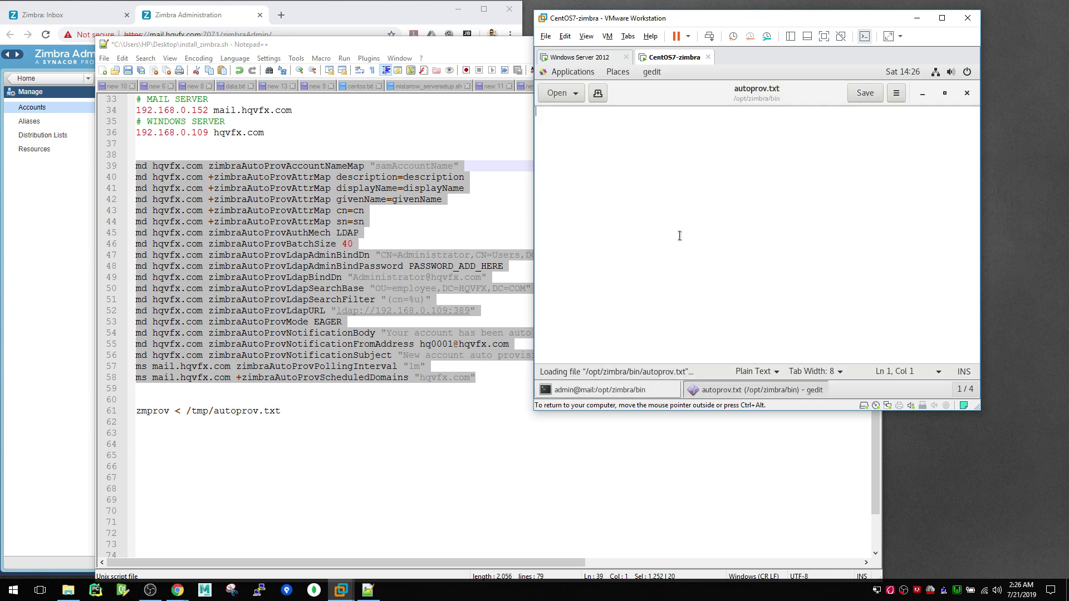
right_click(608, 171)
click(641, 239)
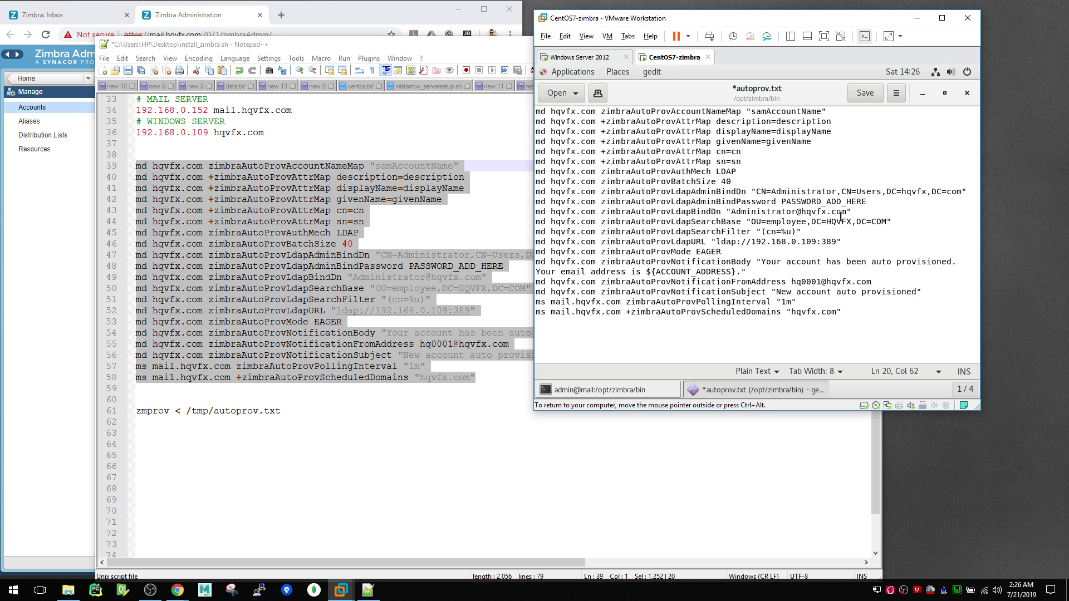
click(870, 94)
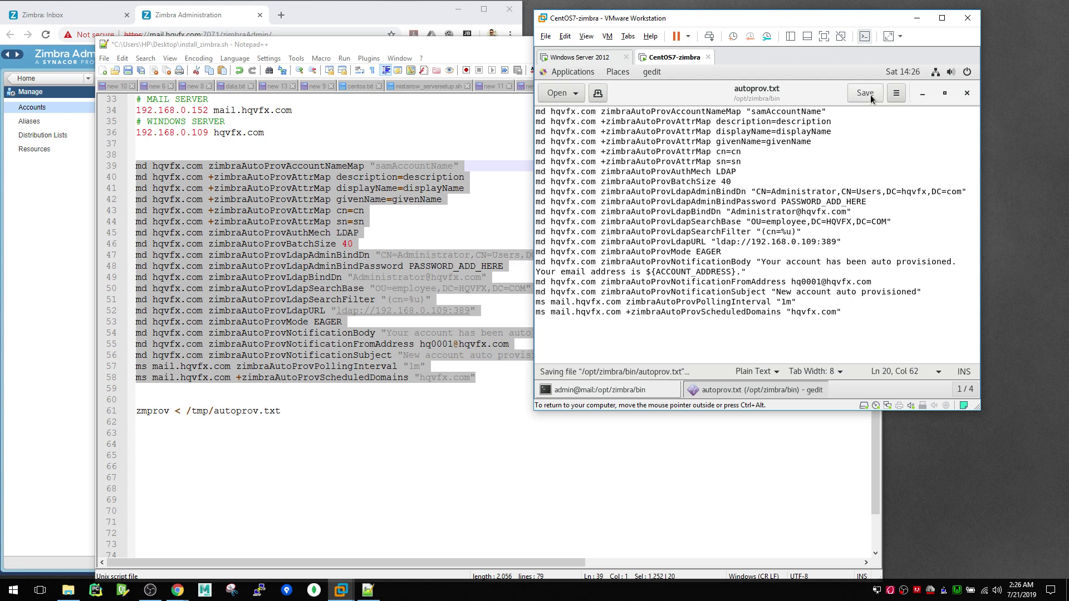
click(967, 93)
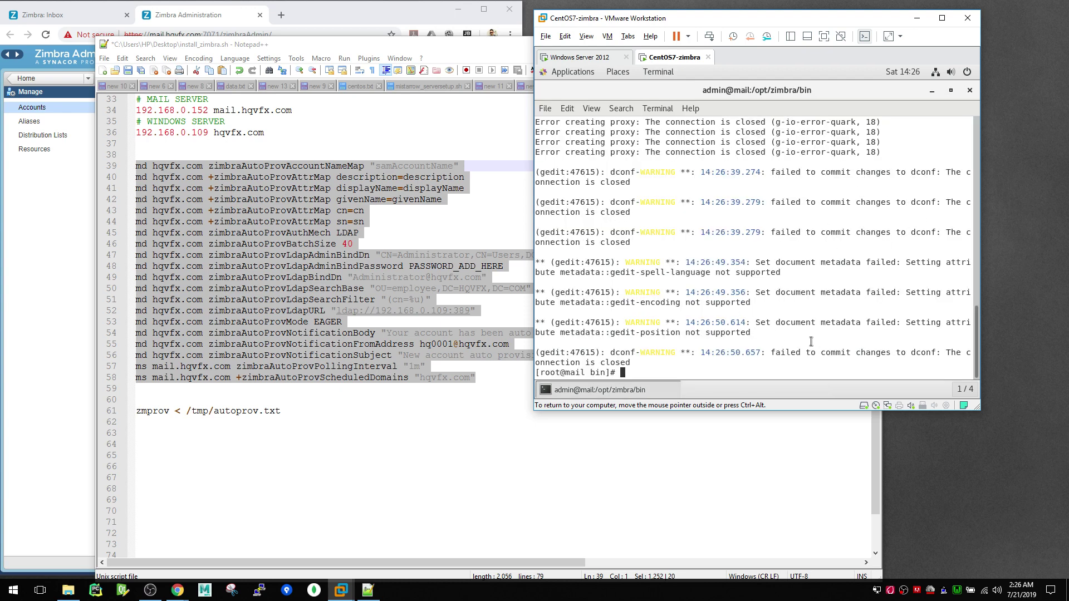
Clear the terminal with the clear command.
text(clear)
key(BackSpace)
key(BackSpace)
text(ar)
key(Return)
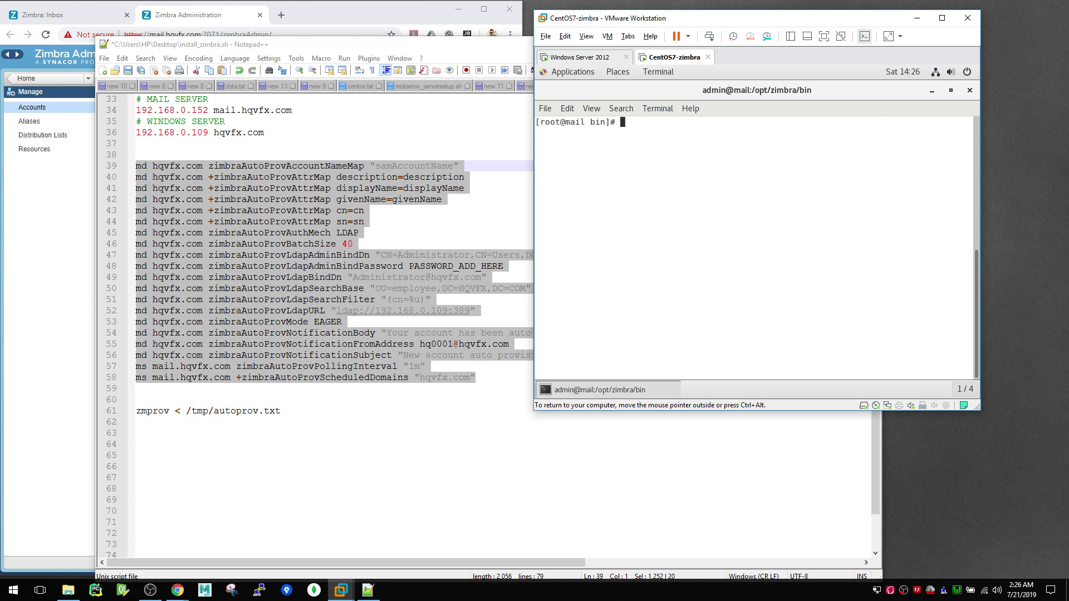
Draft then erase './zmprov < autoprov.txt' and 'service zimbra restart', then close the distinguishedName editor on Windows Server.
text(./)
text(zm)
text(p)
text(ro)
text(v)
text( <)
text( autoprov.txt)
key(BackSpace)
key(BackSpace)
key(BackSpace)
key(BackSpace)
key(BackSpace)
key(BackSpace)
key(BackSpace)
key(BackSpace)
key(BackSpace)
key(BackSpace)
key(BackSpace)
key(BackSpace)
key(BackSpace)
key(BackSpace)
key(BackSpace)
key(BackSpace)
key(BackSpace)
key(BackSpace)
key(BackSpace)
key(BackSpace)
text(service zimbra restart)
key(BackSpace)
key(BackSpace)
key(BackSpace)
key(BackSpace)
key(BackSpace)
key(BackSpace)
key(BackSpace)
key(BackSpace)
key(BackSpace)
key(BackSpace)
key(BackSpace)
key(BackSpace)
key(BackSpace)
key(BackSpace)
key(BackSpace)
key(BackSpace)
key(BackSpace)
key(BackSpace)
key(BackSpace)
key(BackSpace)
click(604, 57)
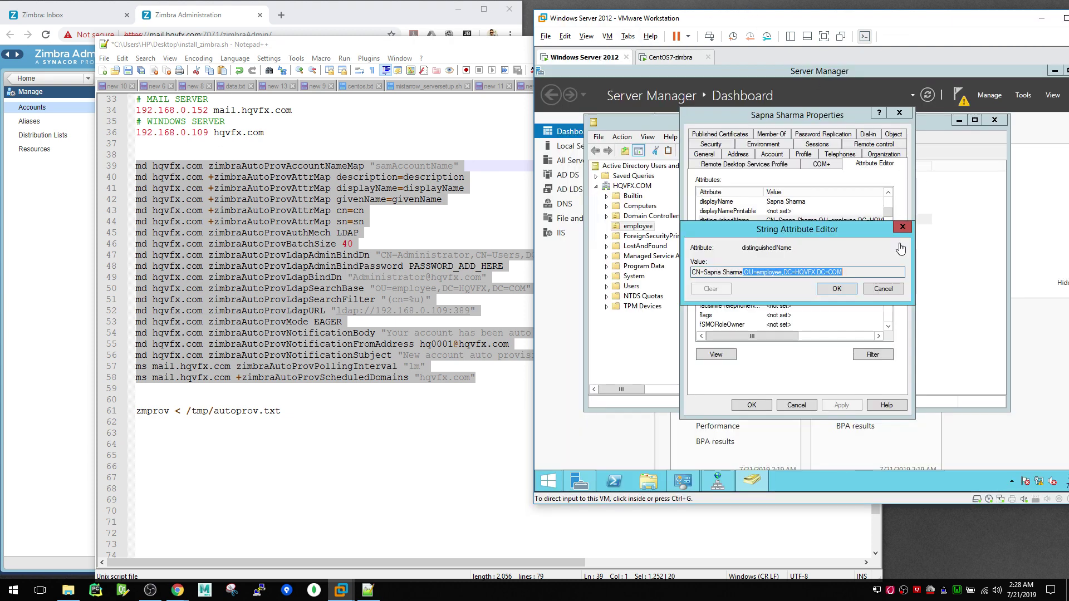
click(909, 224)
Close the user's Properties and ADUC, launch Sites and Services, and minimize Notepad++.
click(899, 113)
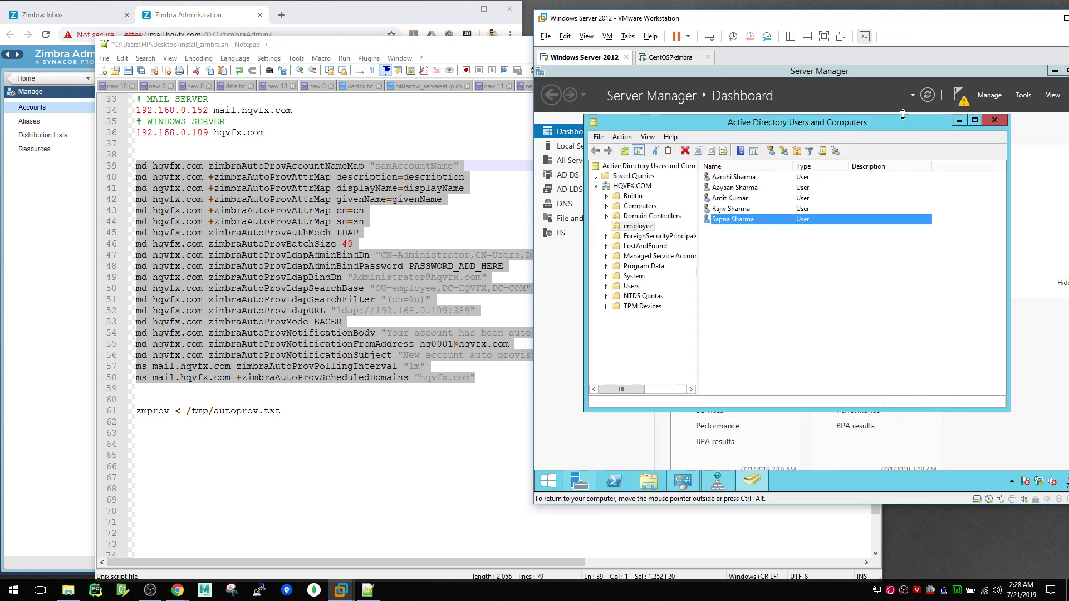
click(995, 121)
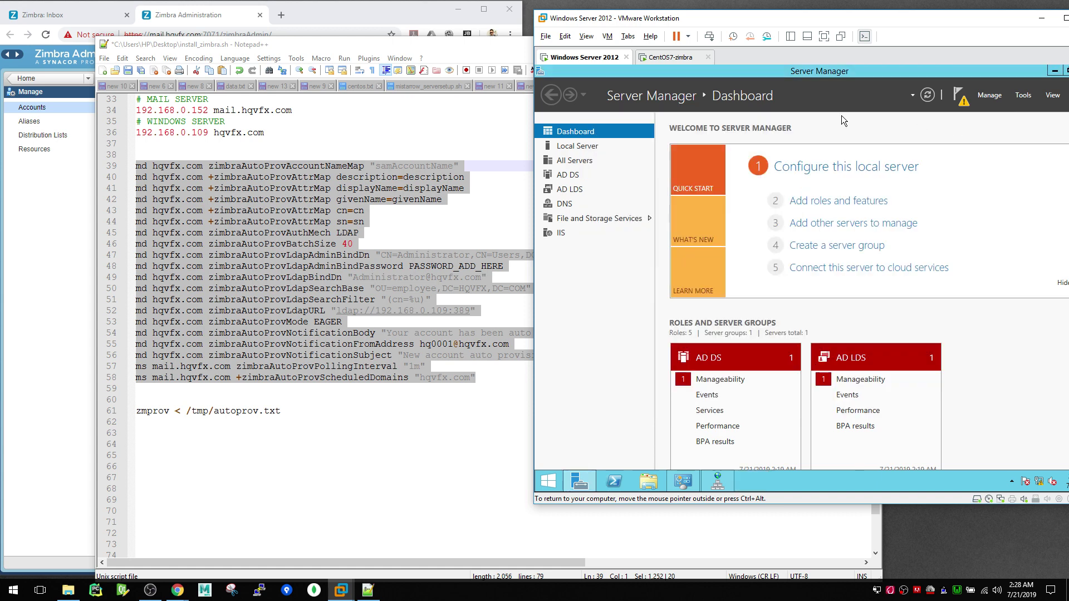
click(1027, 98)
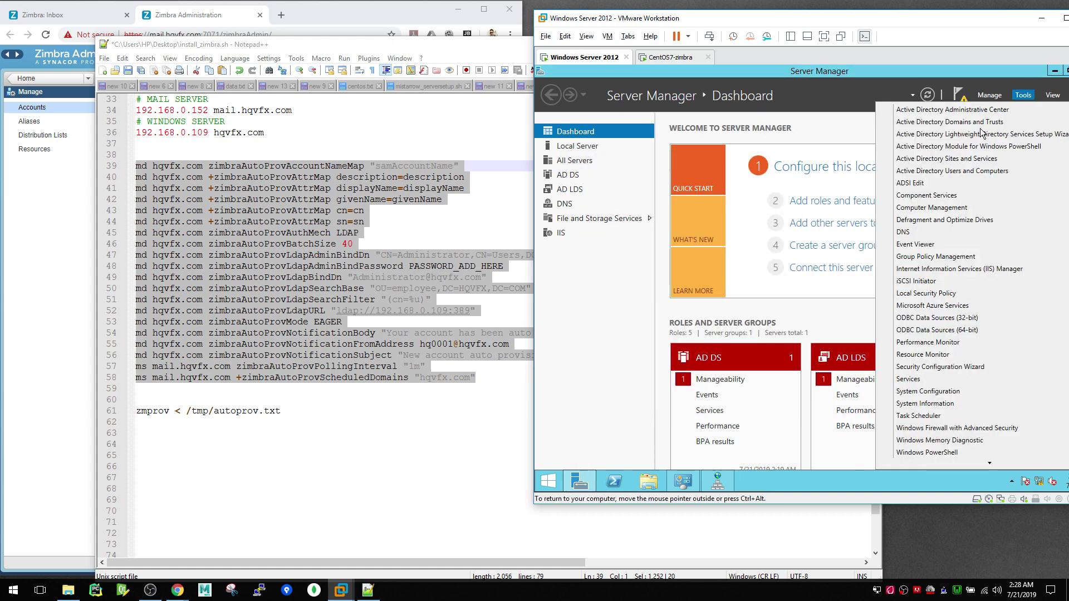
click(960, 160)
click(425, 121)
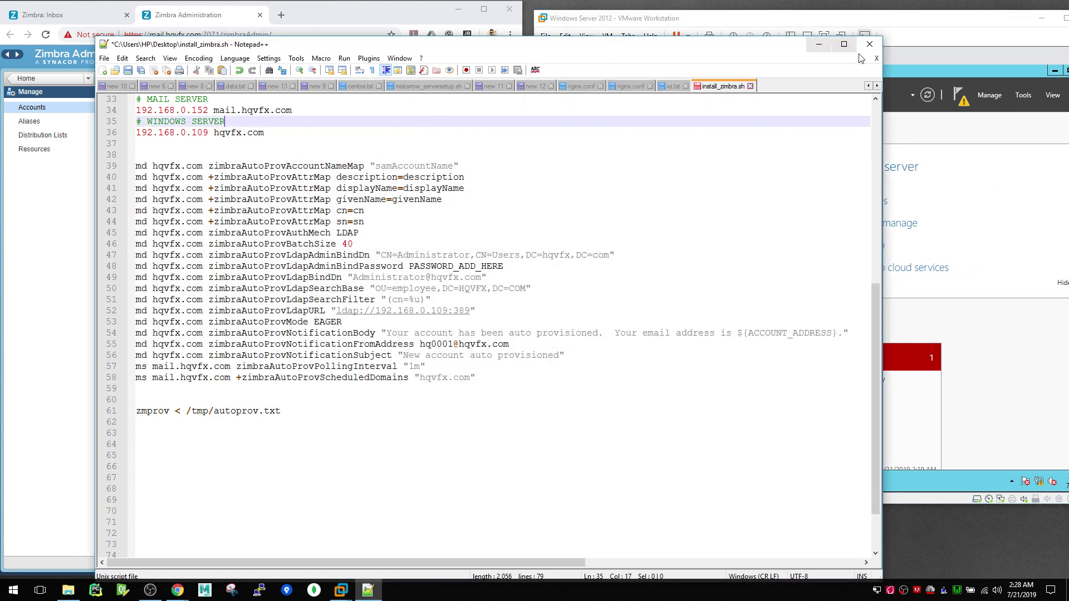
click(824, 48)
Close Sites and Services and launch Active Directory Users and Computers from Tools.
click(210, 207)
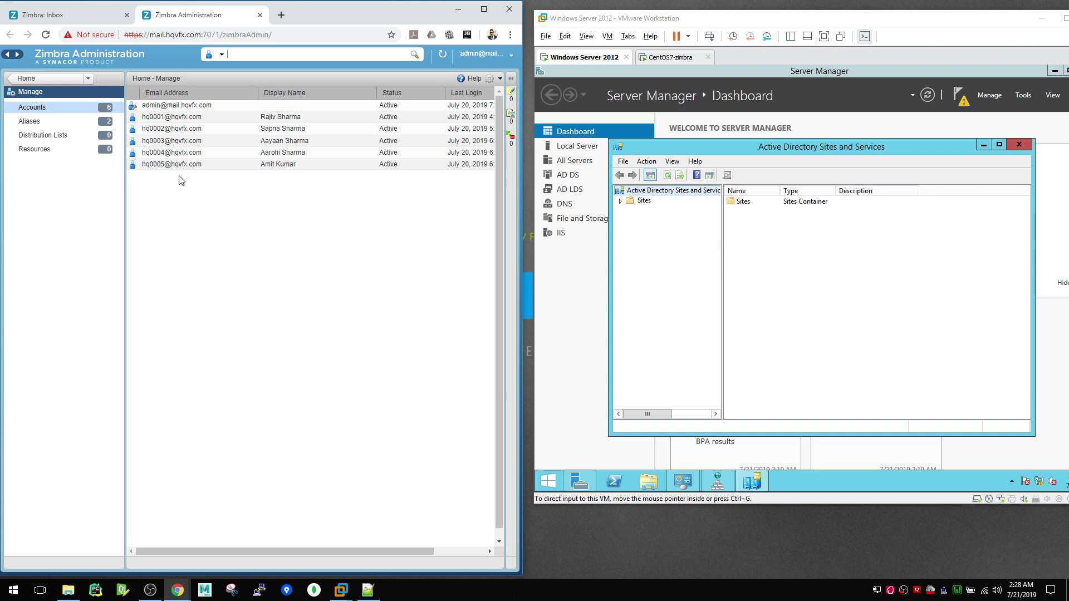
click(1017, 151)
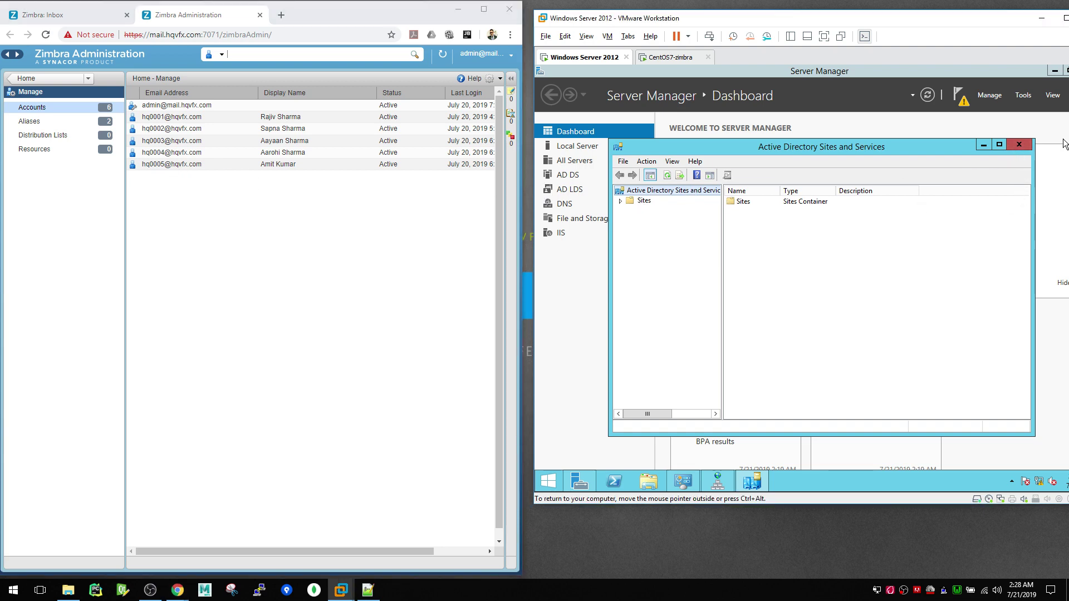
click(1016, 148)
click(1023, 95)
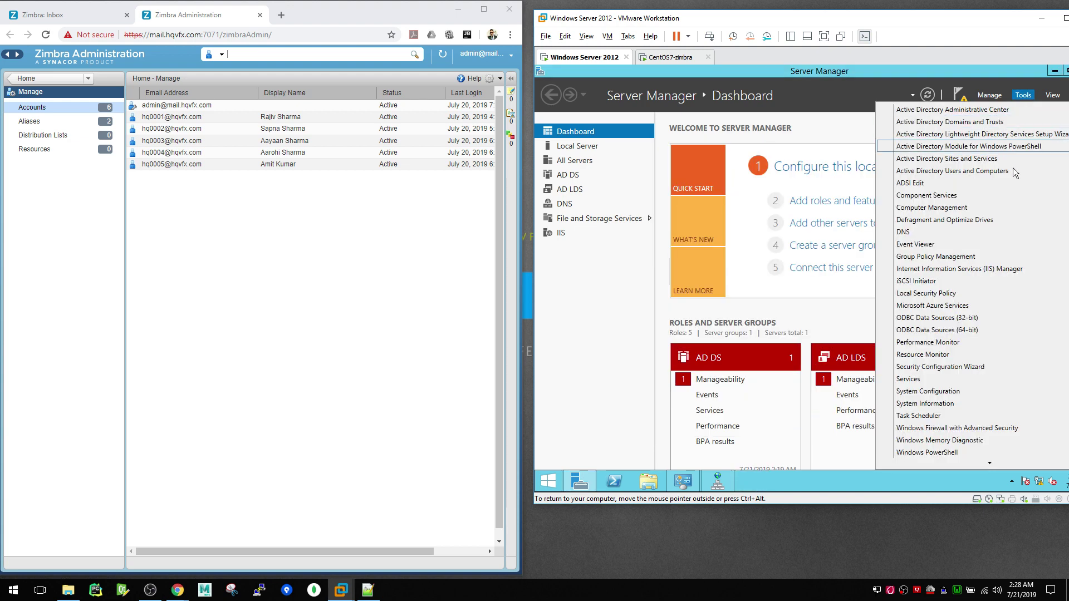
click(950, 177)
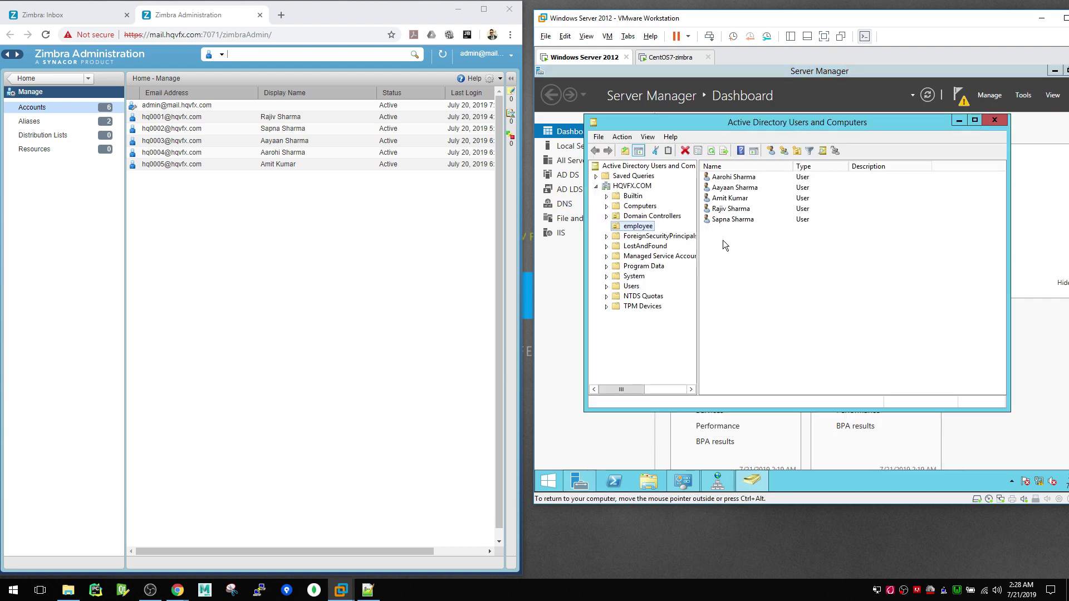
Start a new user in employee with first name VFX, last name Pipeline, and a logon name.
right_click(769, 270)
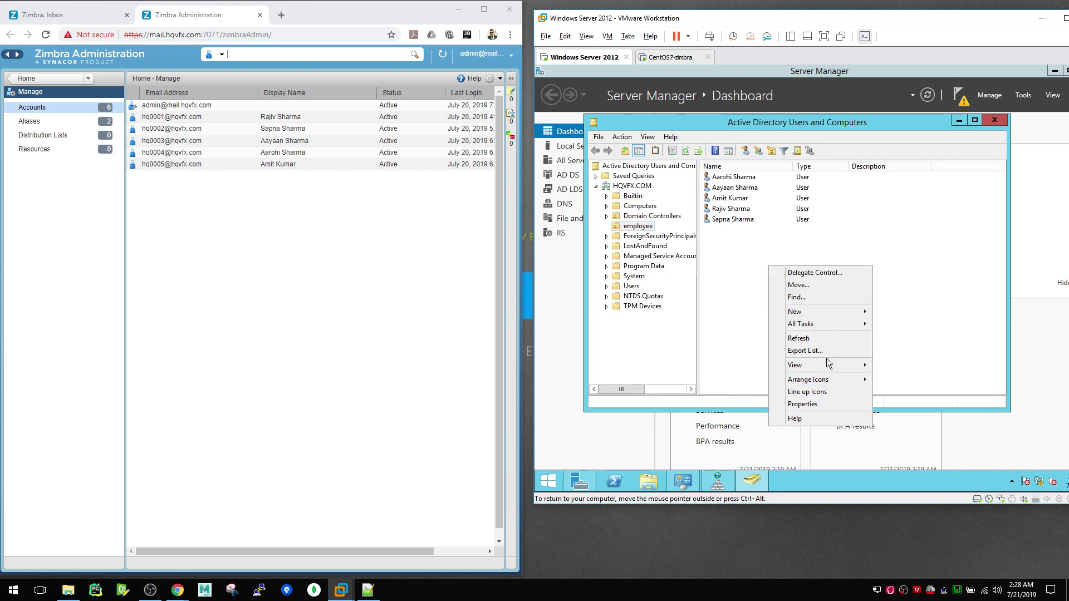
mouse_move(816, 314)
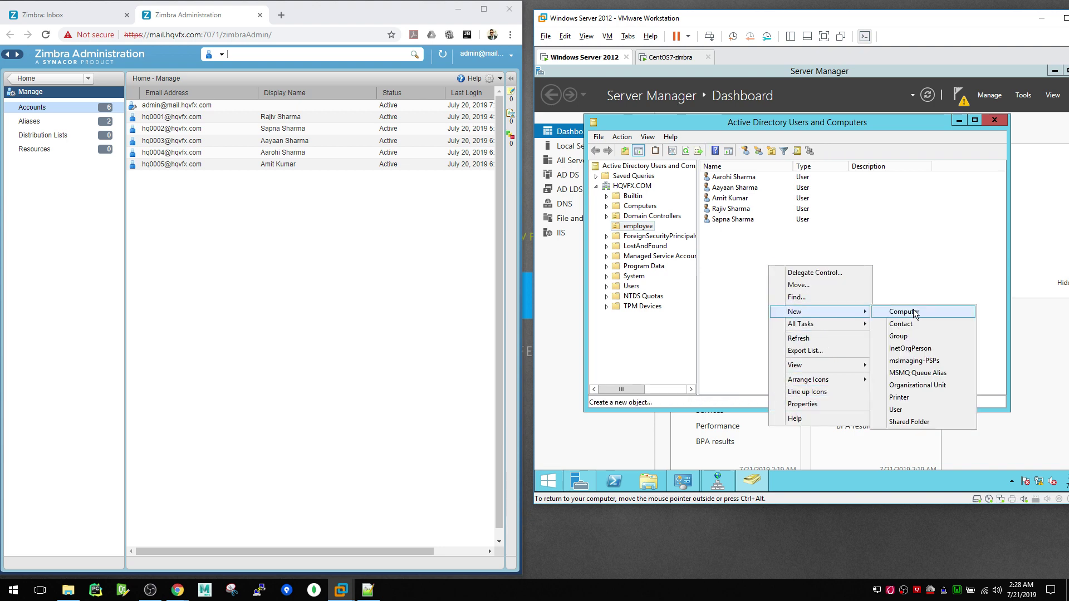
click(901, 410)
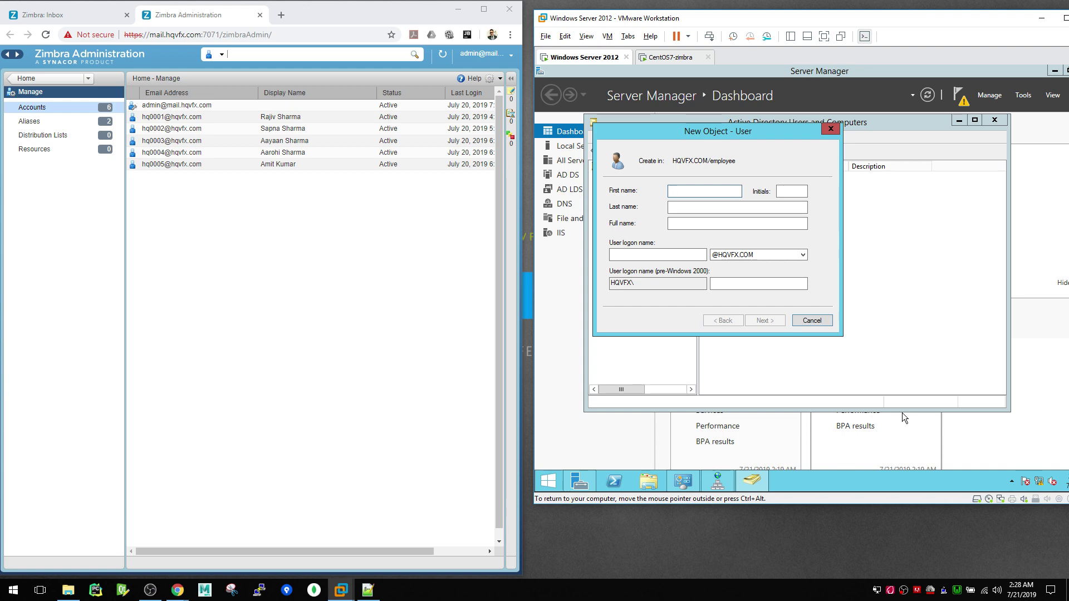
text(VFX)
key(Tab)
key(Tab)
text(Pipeline)
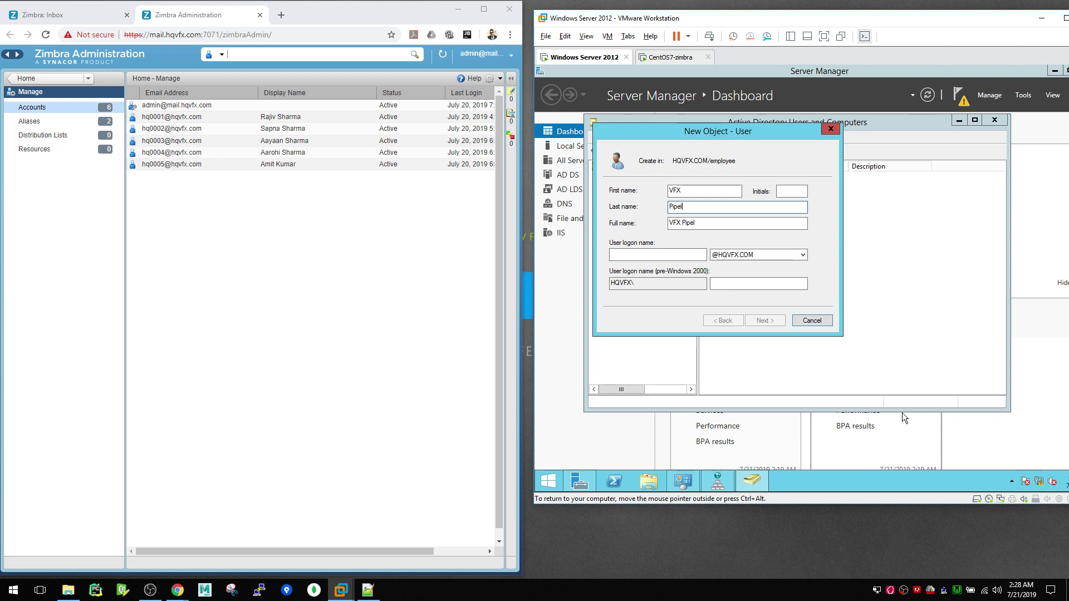
key(Tab)
key(Tab)
key(Tab)
key(shift+Tab)
text(hq0006)
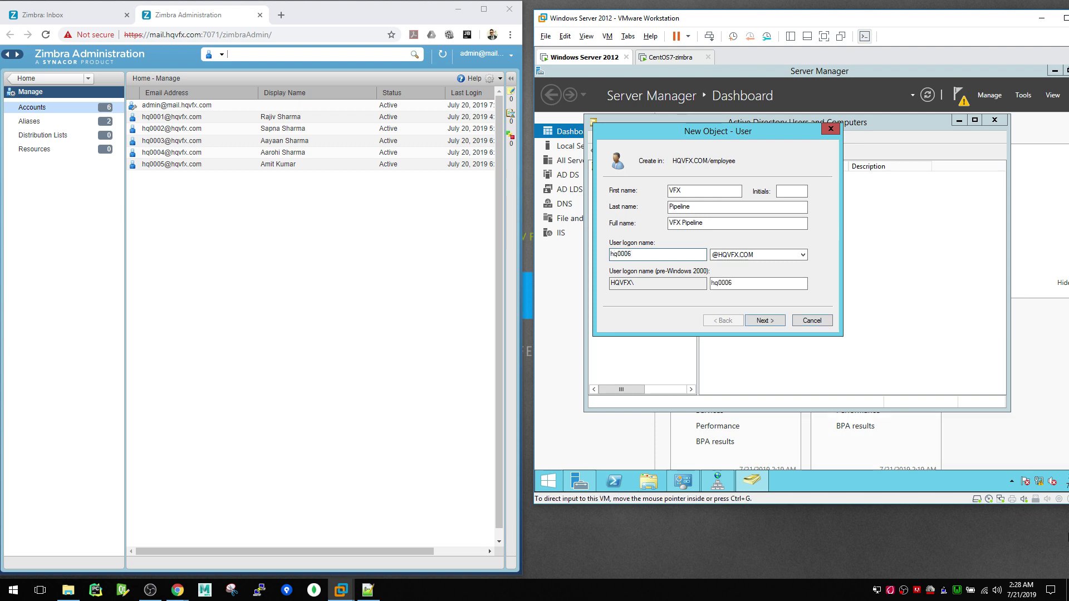
click(764, 320)
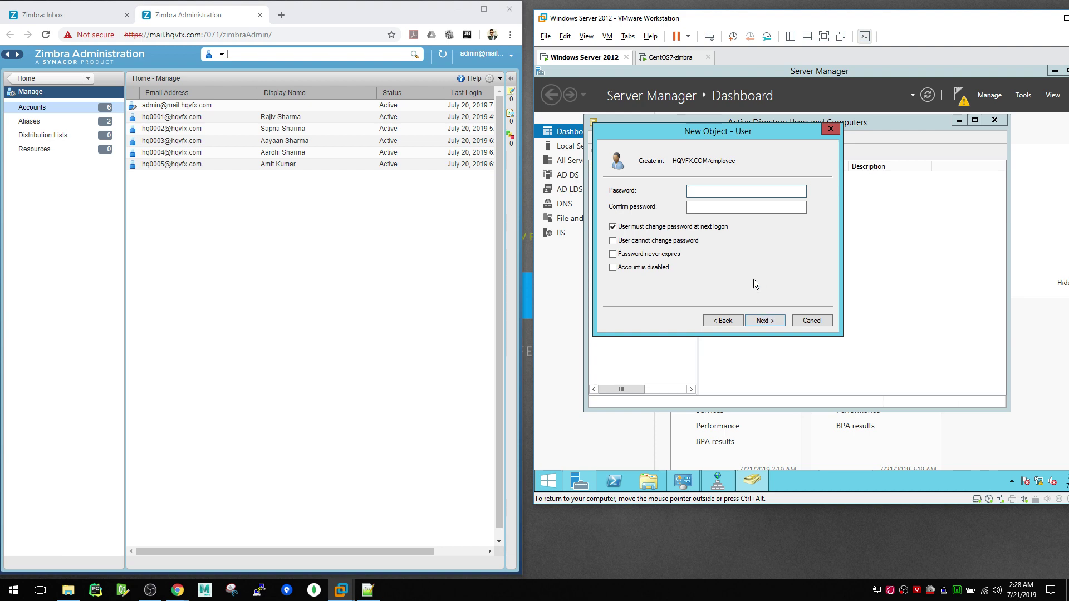
Set 'Password never expires', untick forced change, enter a password, and hit a policy error.
click(620, 227)
click(639, 255)
click(718, 191)
key(Tab)
click(774, 321)
click(765, 321)
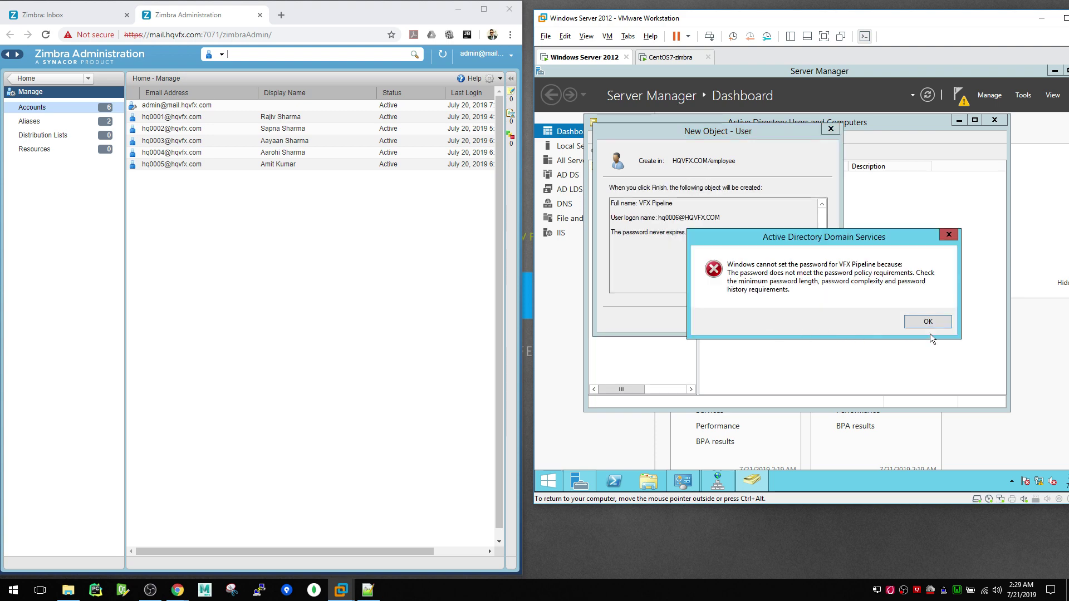
click(928, 322)
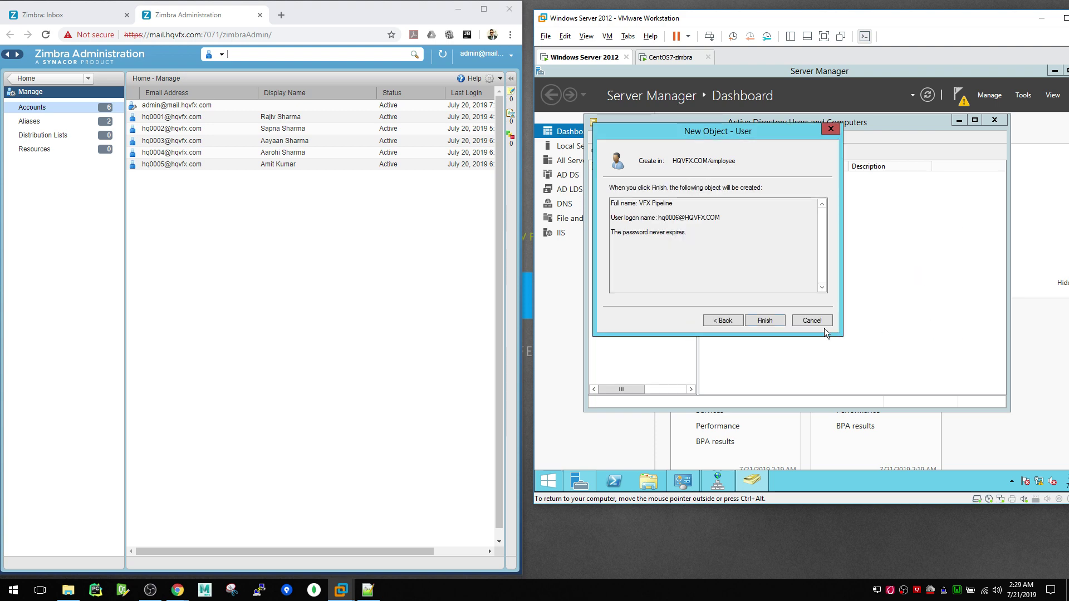
click(723, 322)
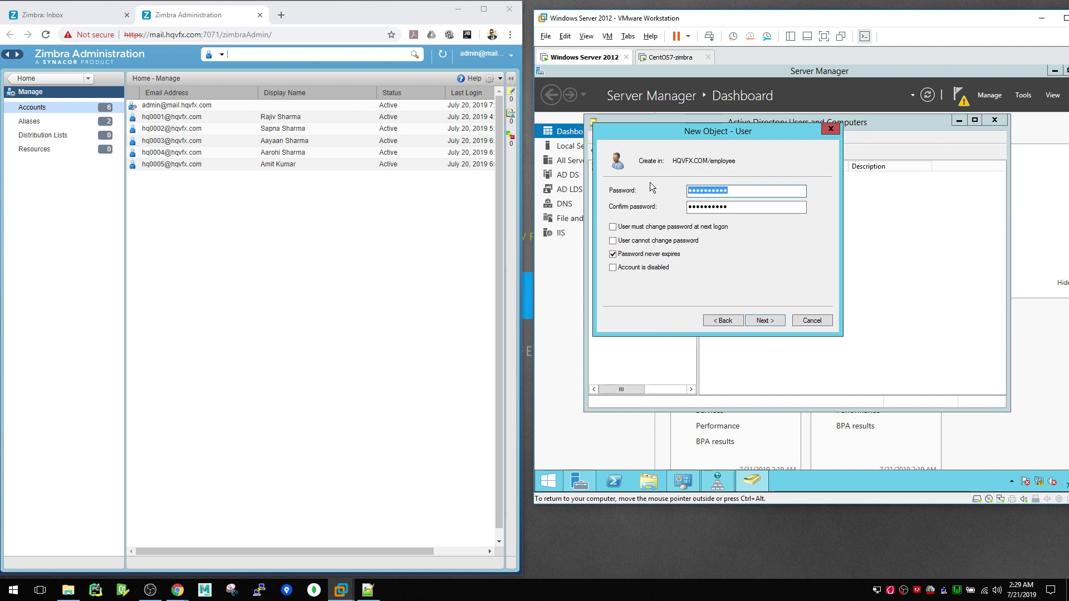
Retry with another password, which is again rejected by the password policy.
text(*********)
key(Tab)
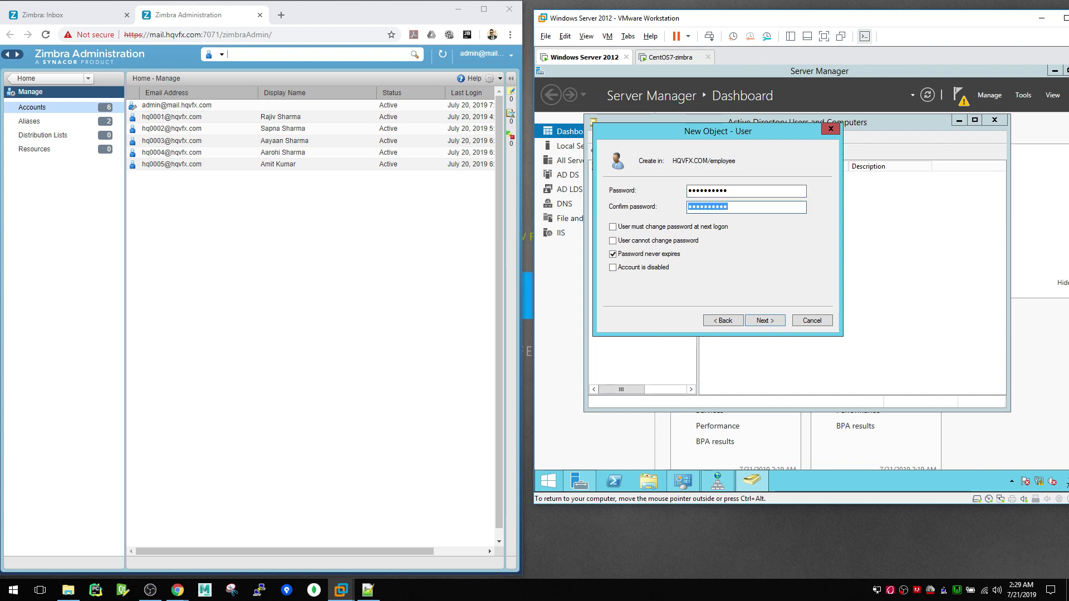
text(*********)
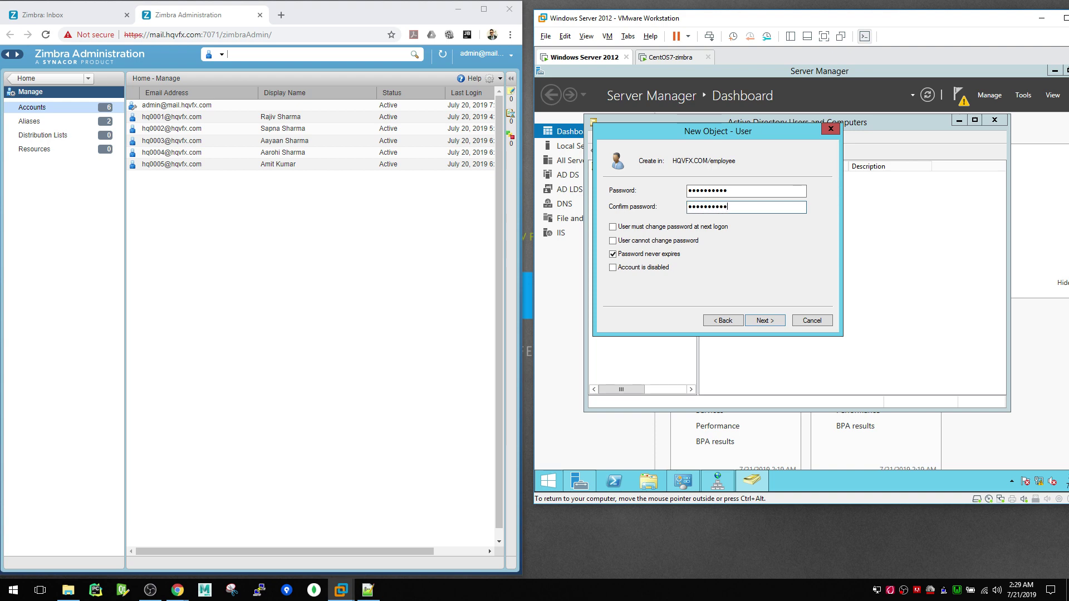
click(772, 322)
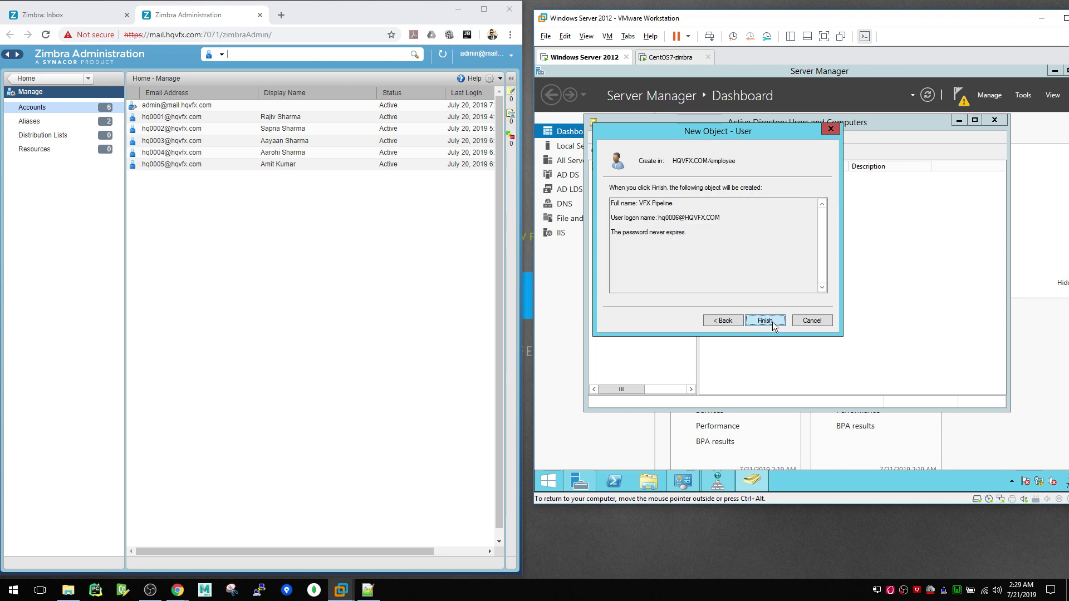
click(773, 322)
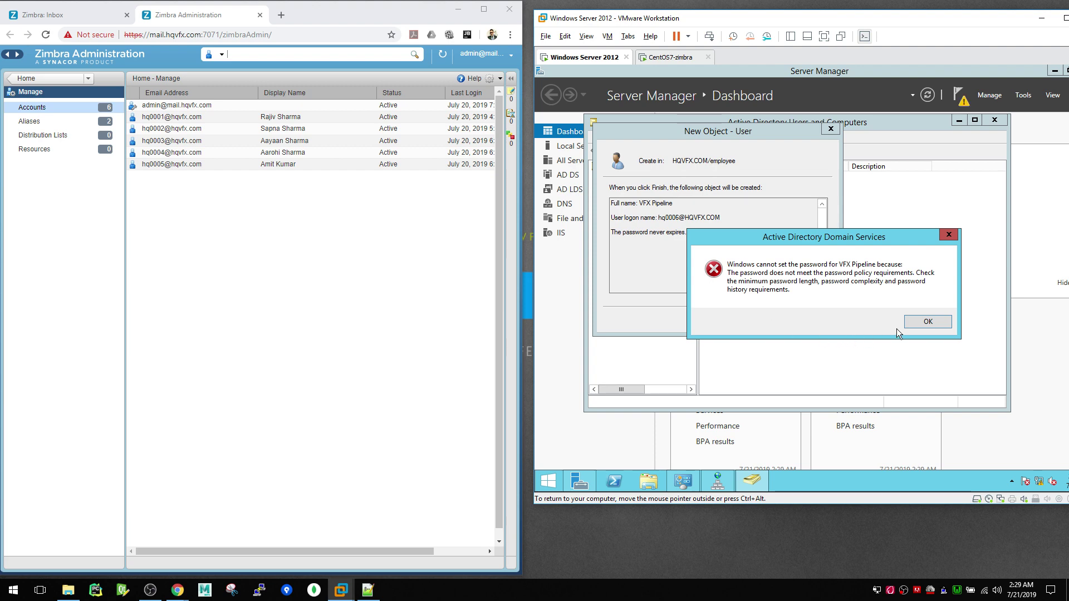
click(927, 323)
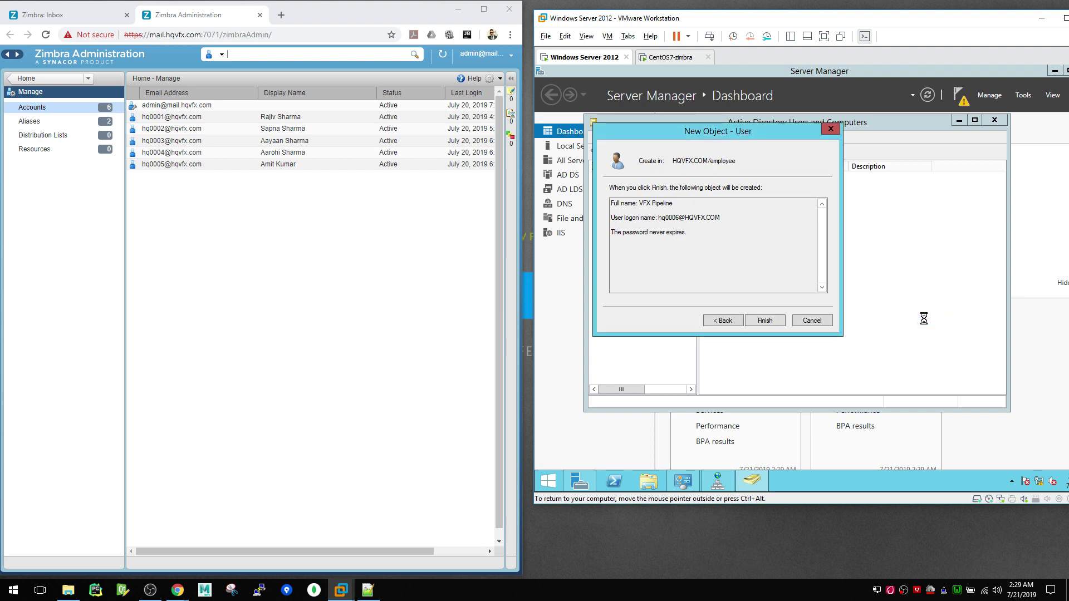
click(730, 322)
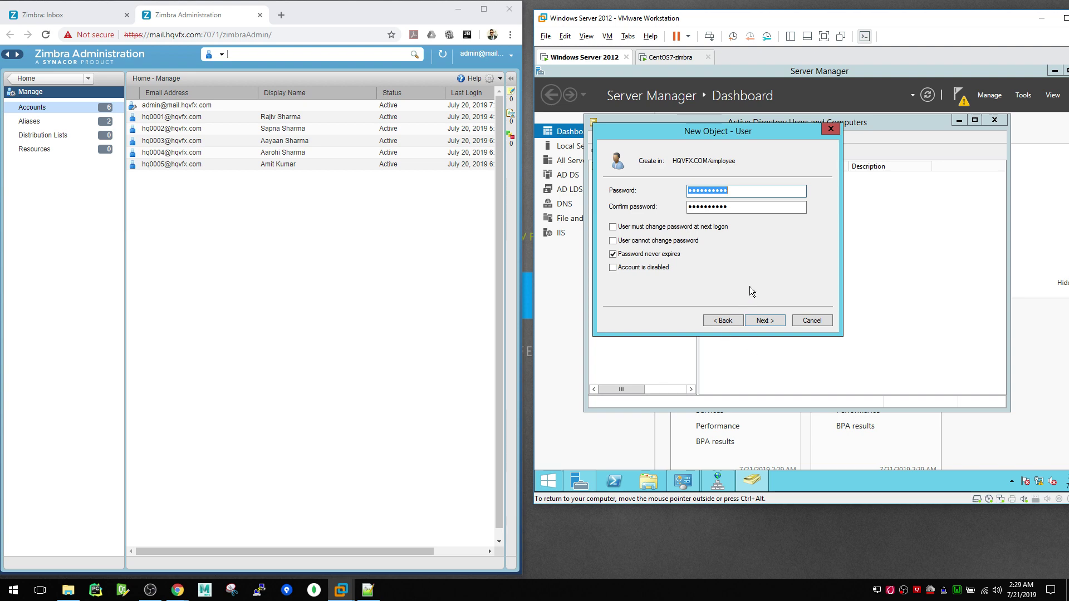
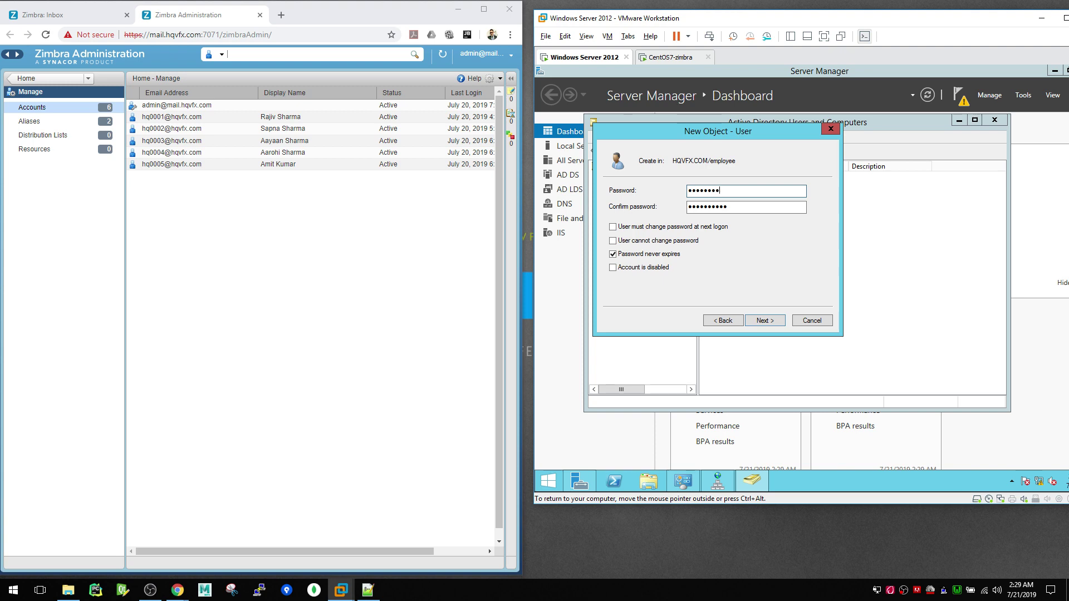
Enter a compliant password and confirmation, then finish creating the VFX Pipeline user.
key(Tab)
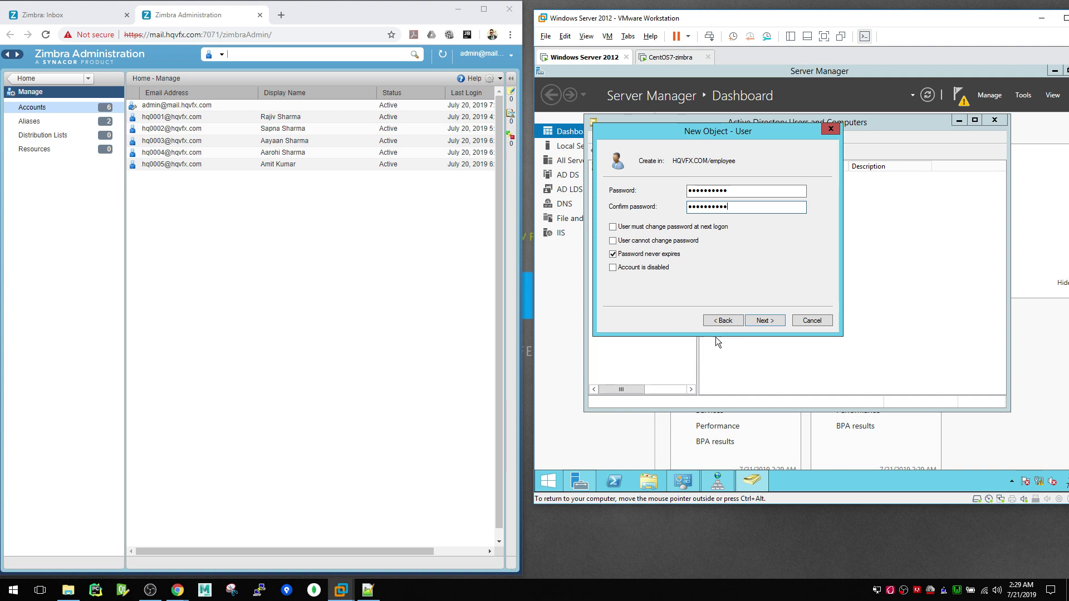
click(759, 322)
click(764, 321)
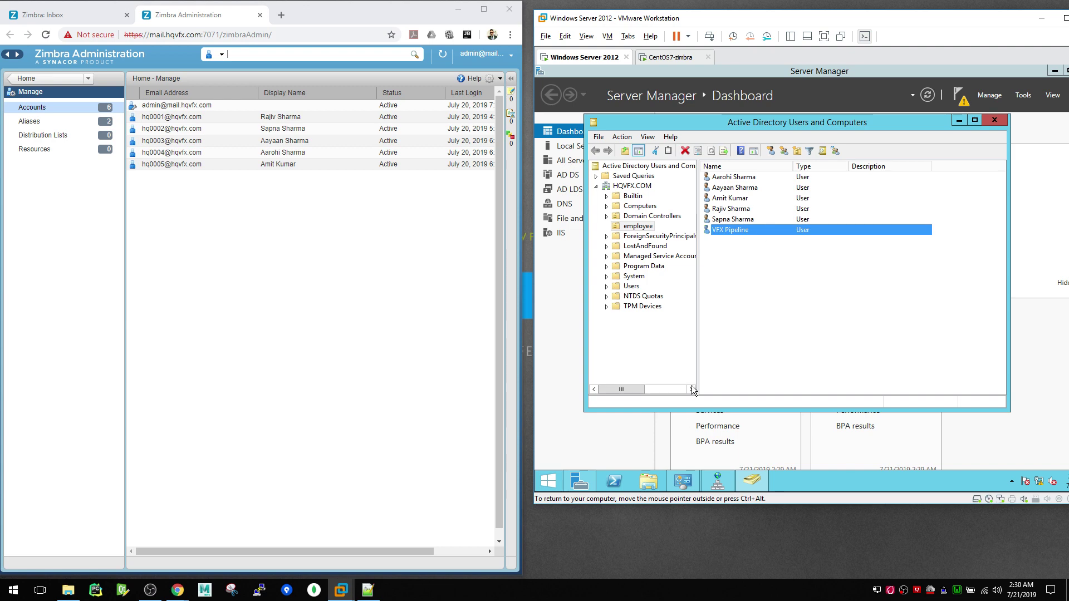
Enter the new AD user's username and password on the Zimbra Web Client sign-in page.
mouse_move(188, 595)
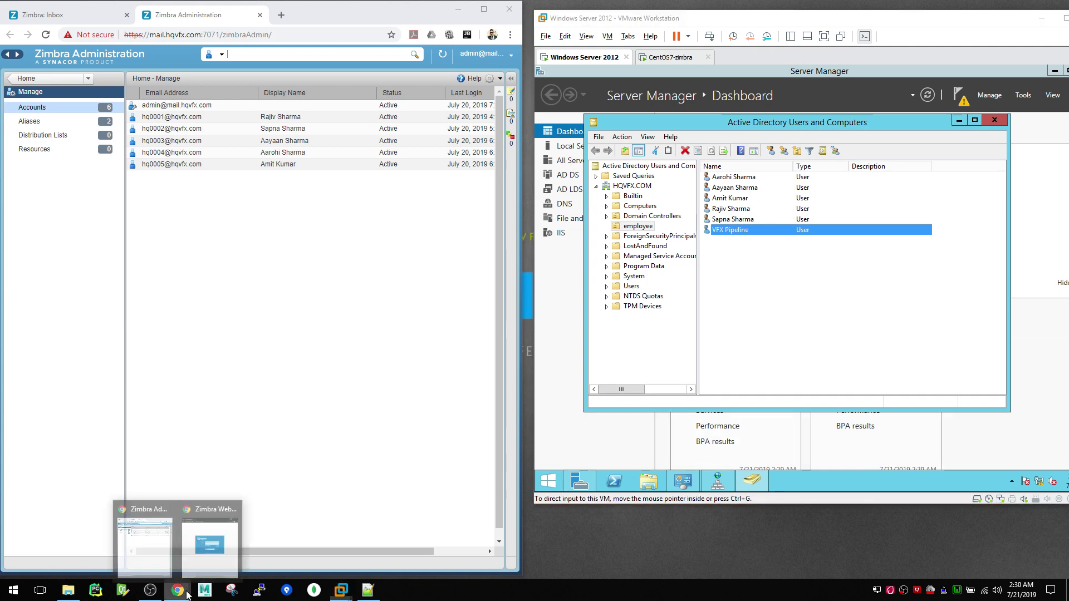
click(205, 560)
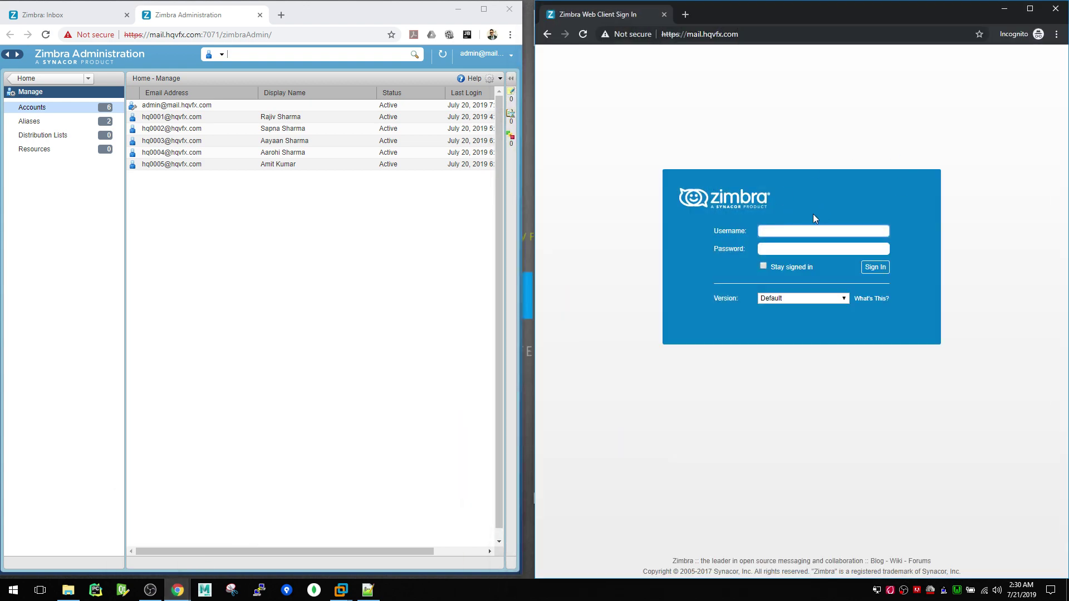
key(BackSpace)
key(BackSpace)
key(BackSpace)
key(BackSpace)
key(BackSpace)
key(Tab)
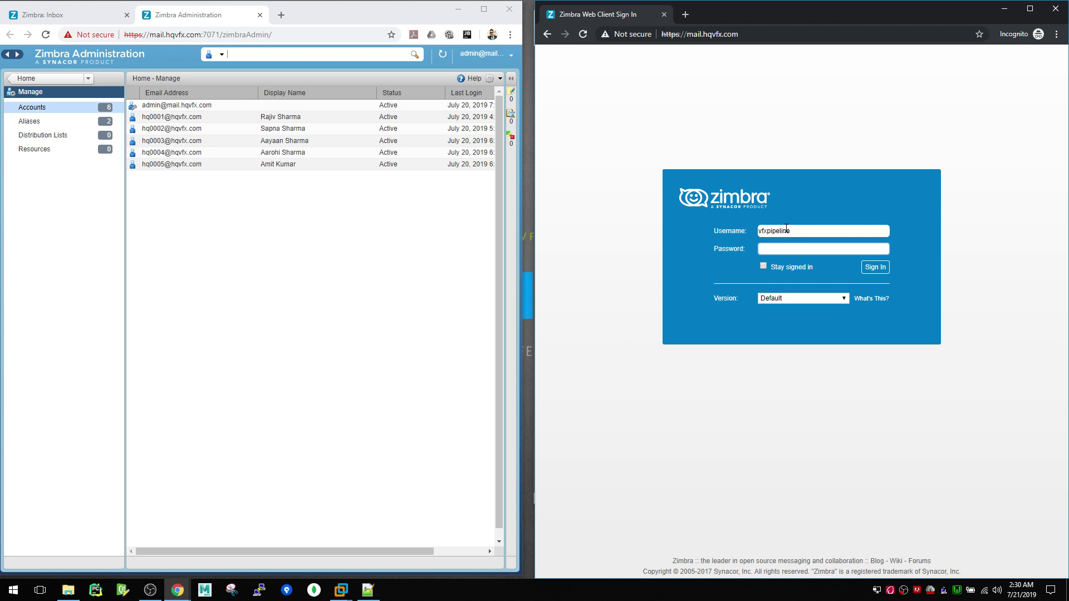
click(774, 267)
click(872, 268)
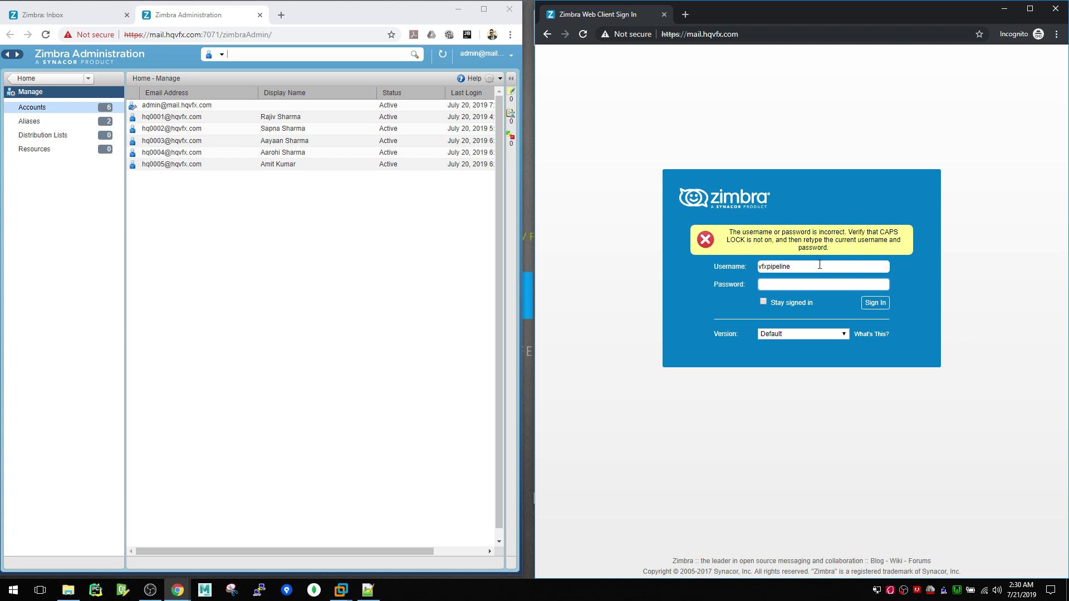
click(819, 265)
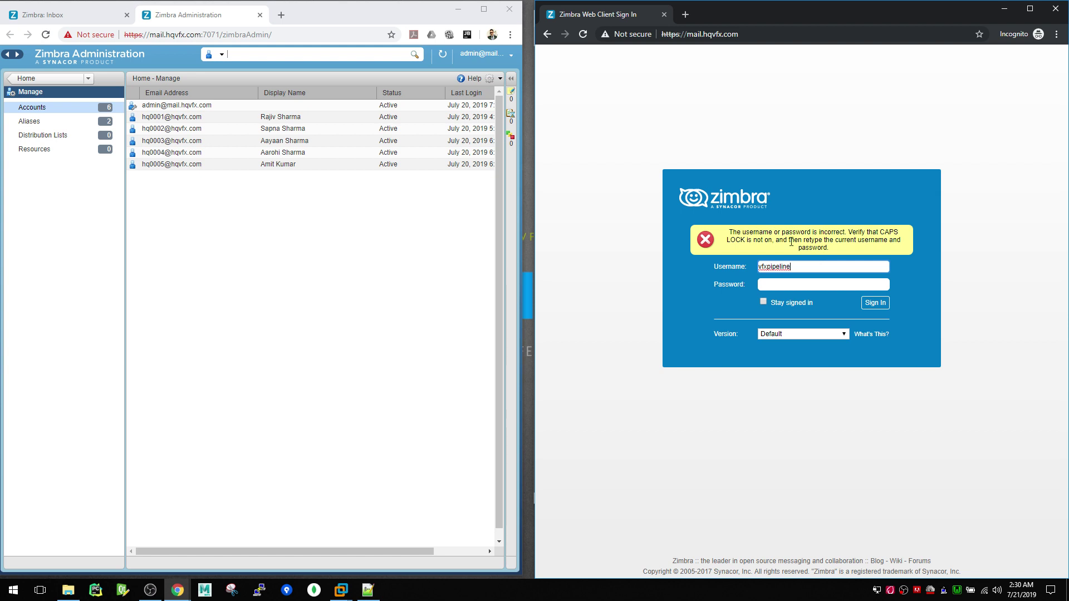
text(@hqvfx.com)
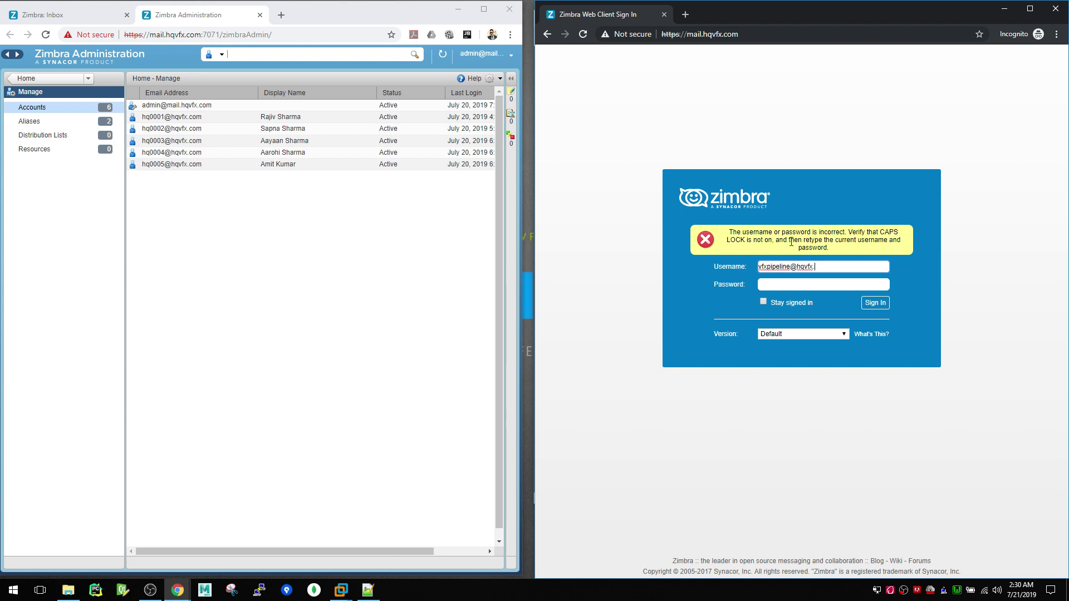
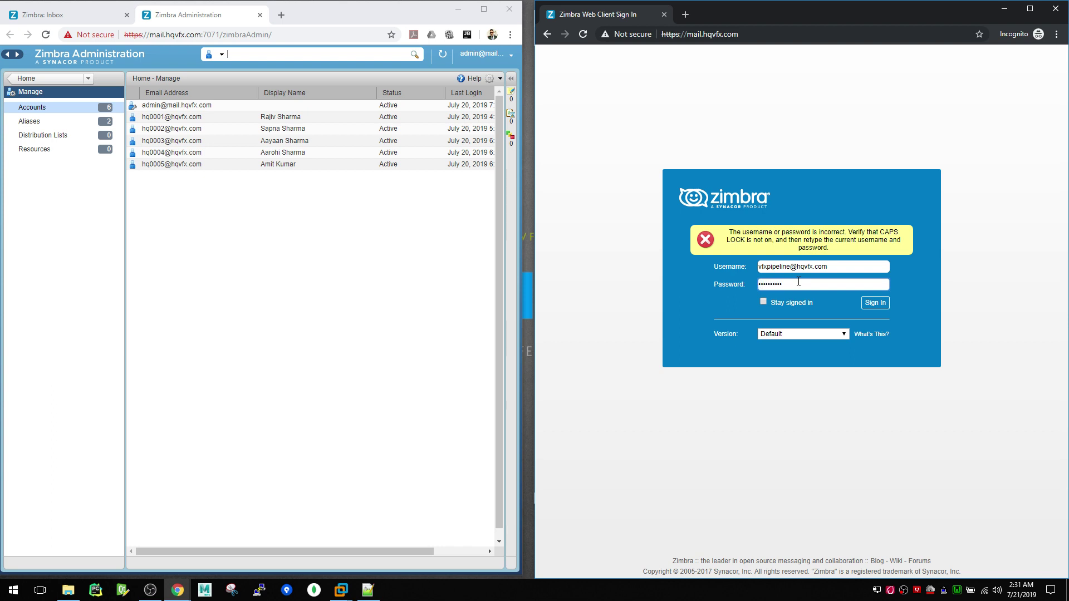
click(885, 303)
click(825, 284)
click(789, 266)
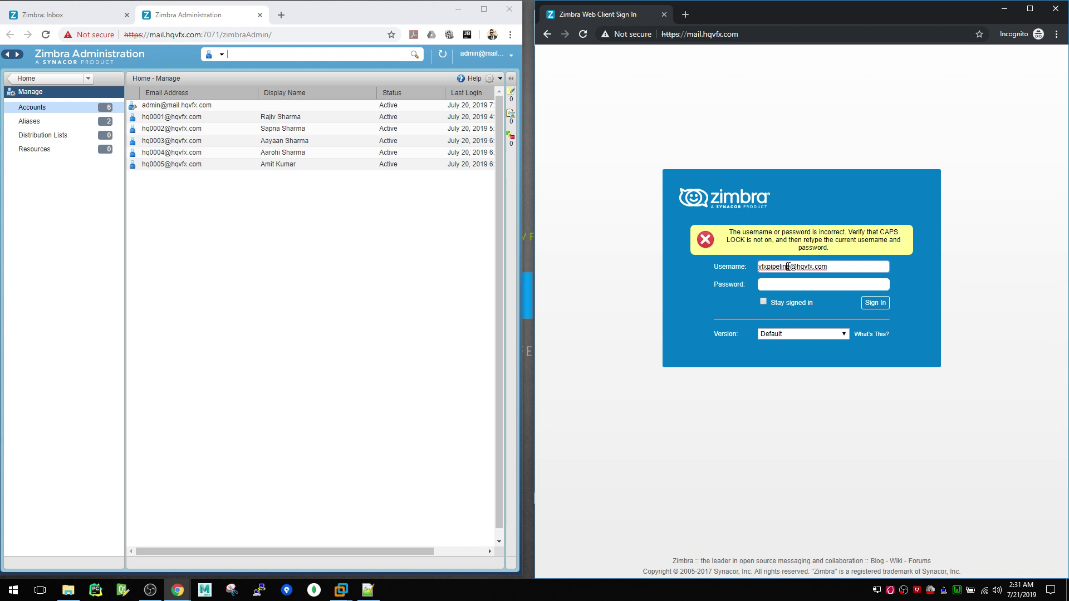
drag(790, 267, 715, 269)
Find the VFX Pipeline user's logon name, hq0006, on the Account tab of its properties.
drag(810, 21, 508, 330)
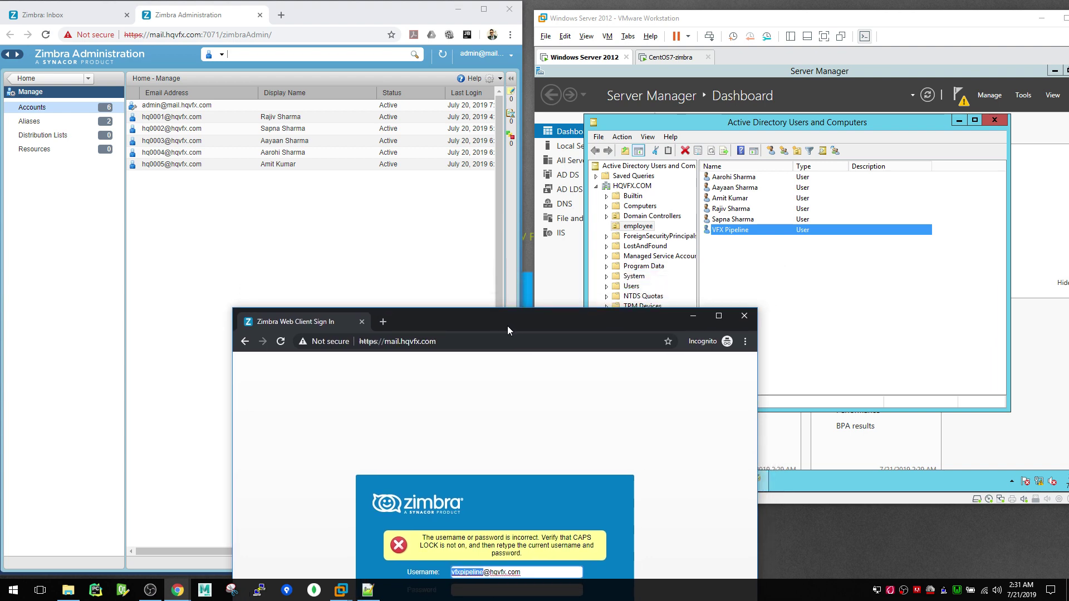
click(739, 229)
double_click(739, 229)
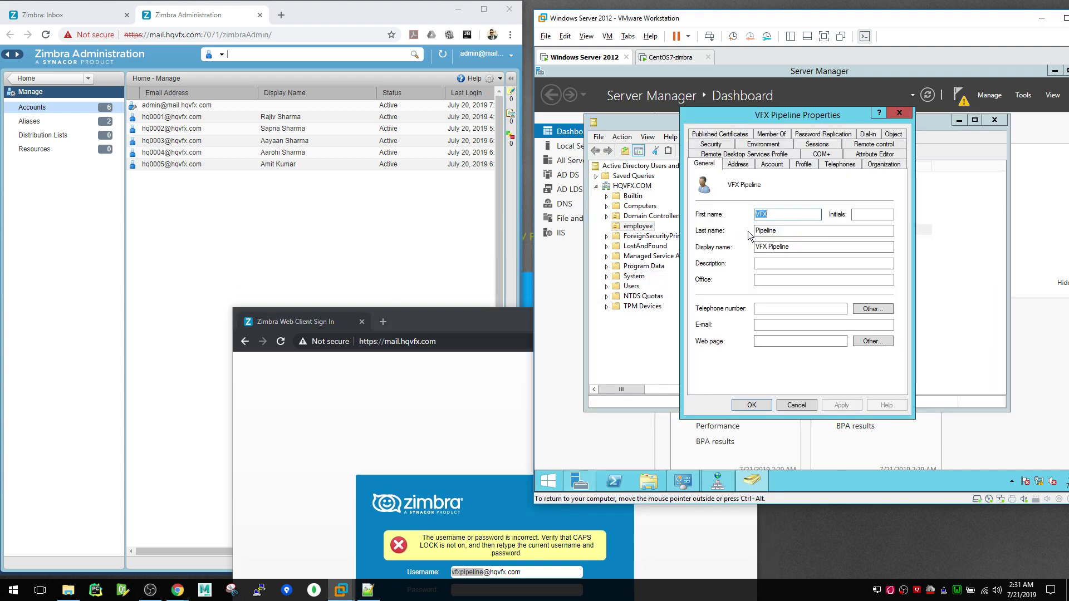
click(770, 165)
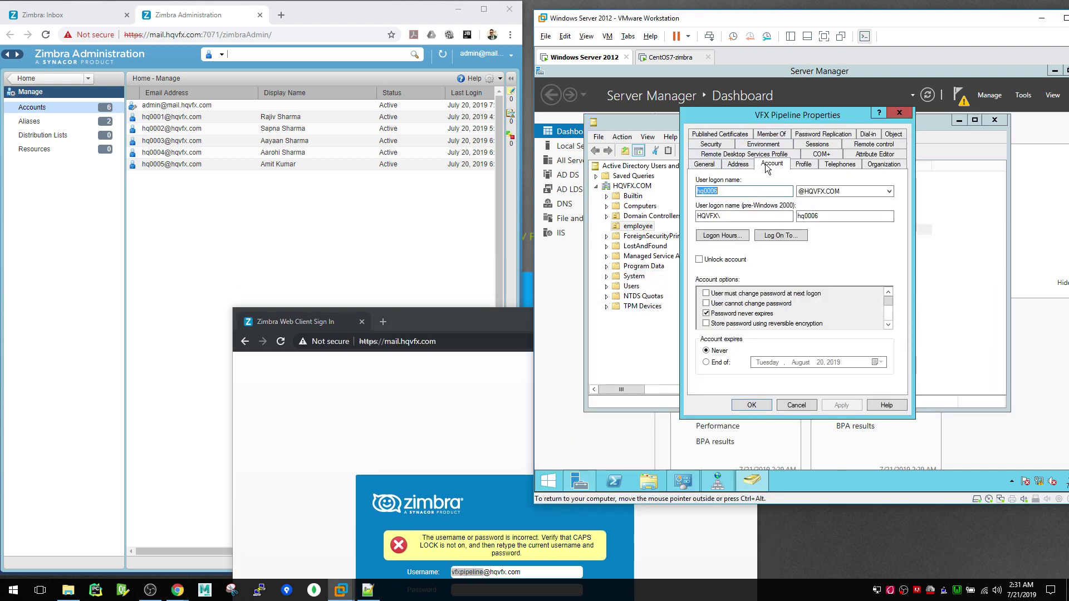
double_click(707, 191)
drag(509, 318, 791, 21)
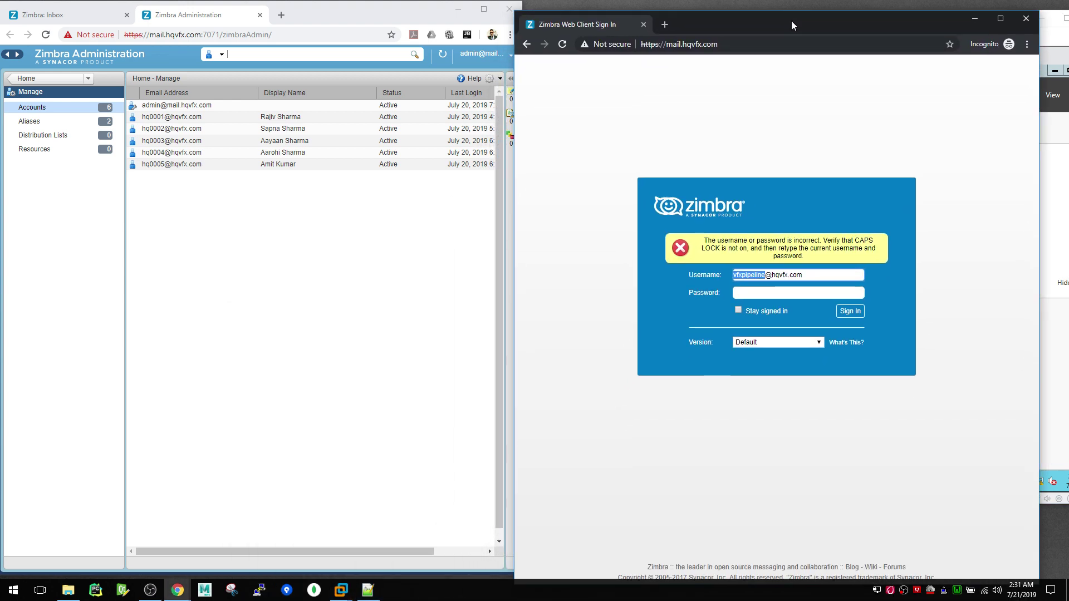
click(761, 275)
double_click(761, 275)
text(hq0006)
key(Tab)
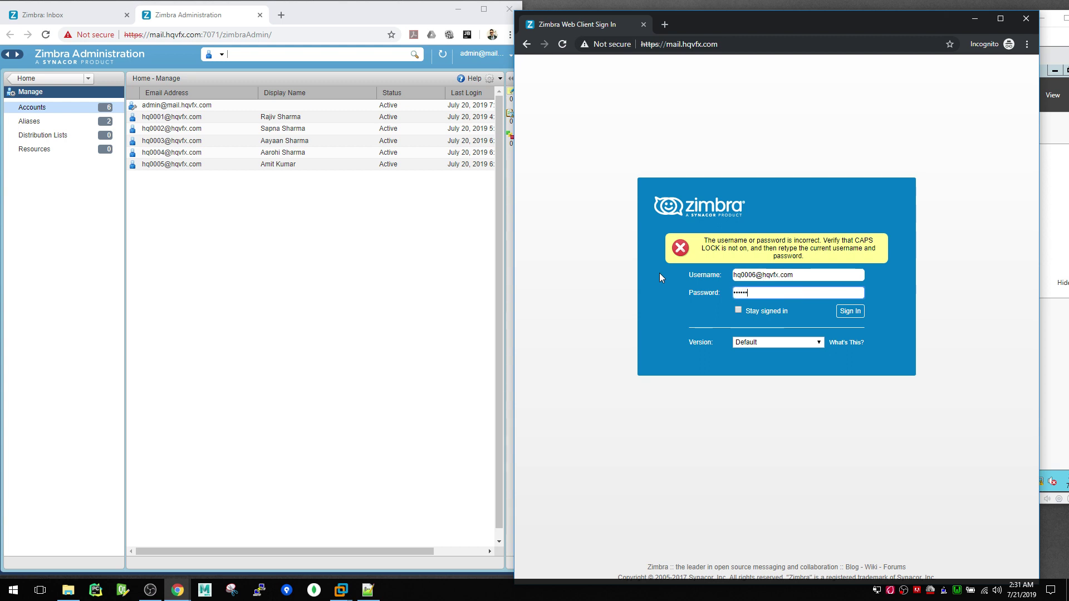
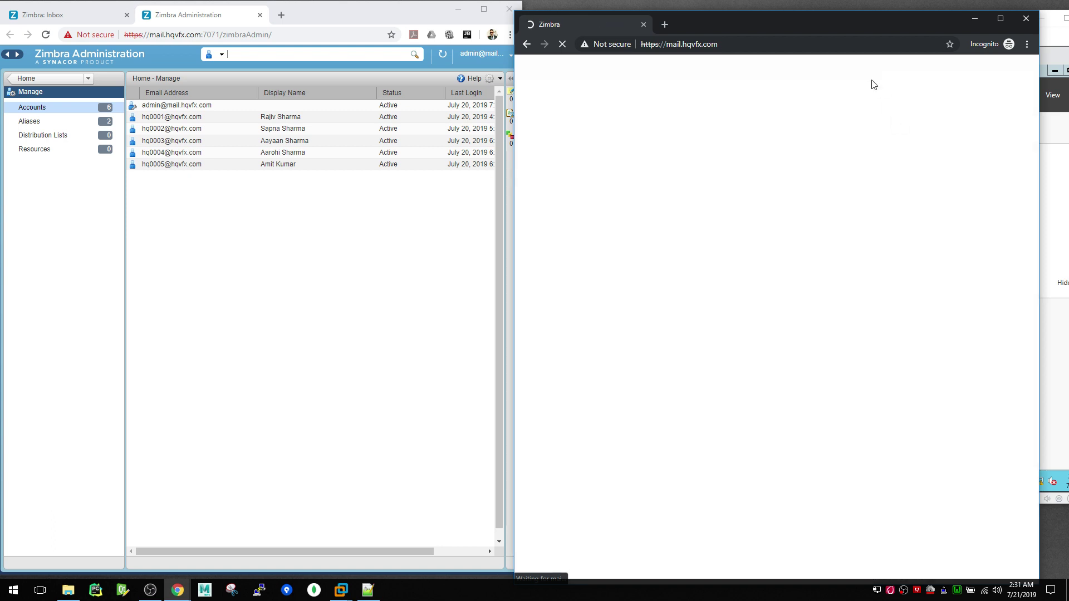
Place the incognito Inbox beside the admin console and refresh Accounts to show the hq0006 VFX Pipeline row.
drag(856, 26, 868, 16)
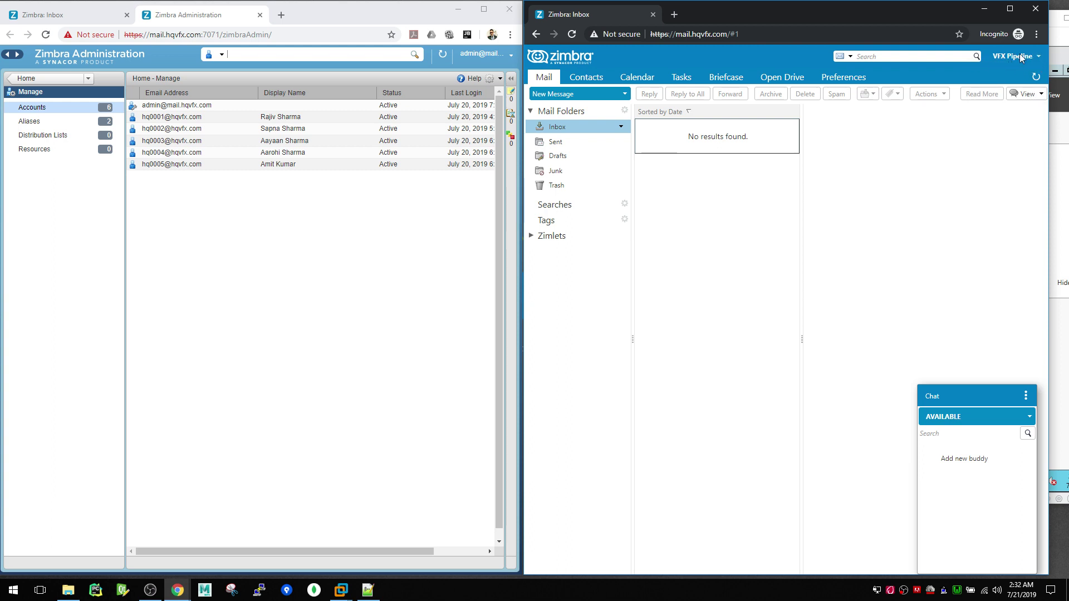
click(319, 275)
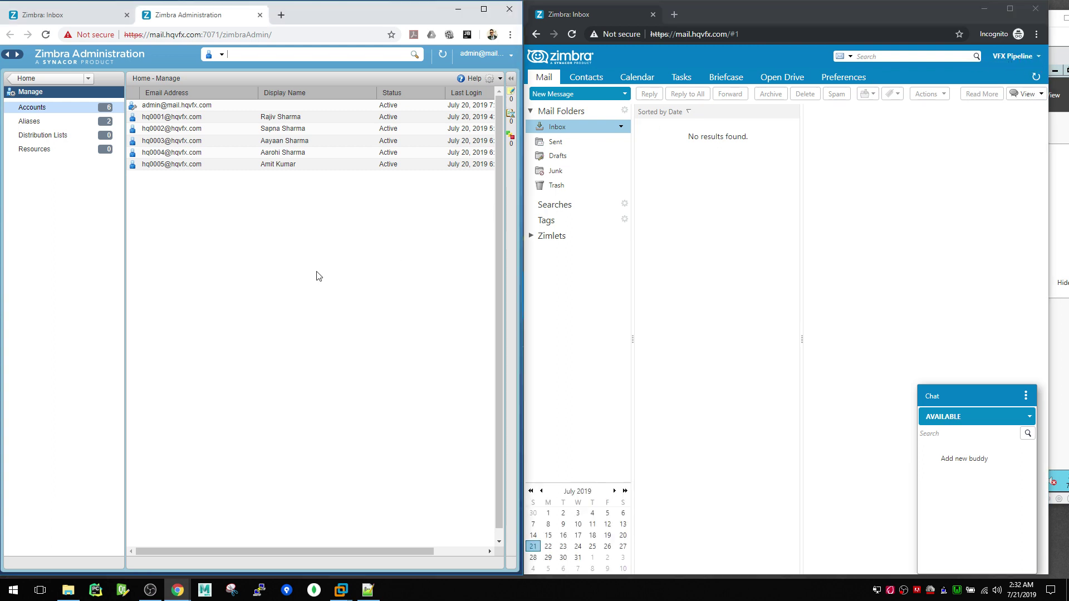
click(442, 54)
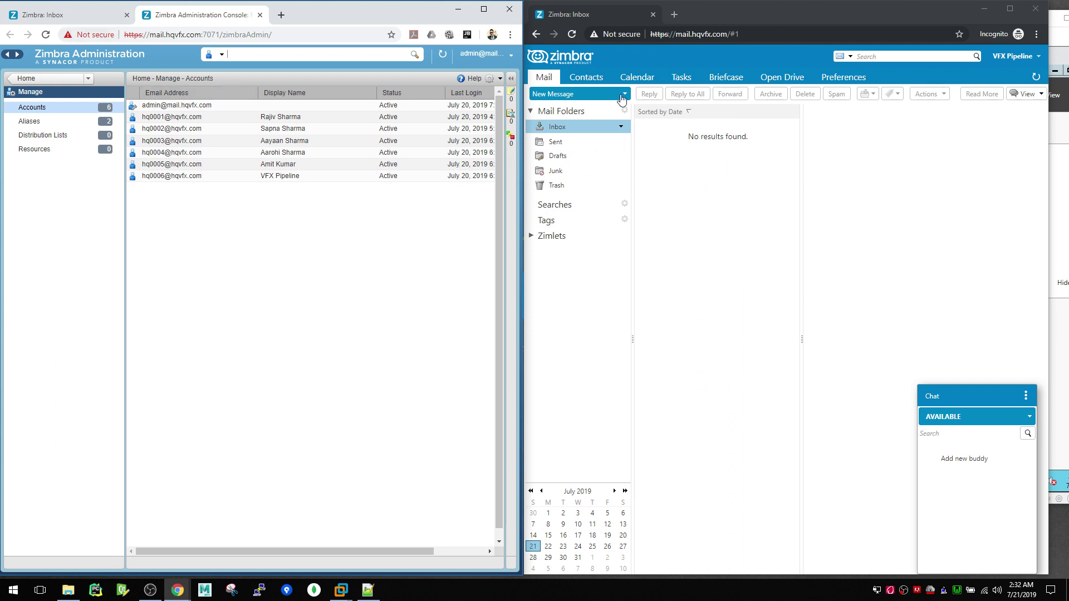
Send a test message with subject 'das' and body 'adsf' to the autocompleted colleague's address.
click(572, 96)
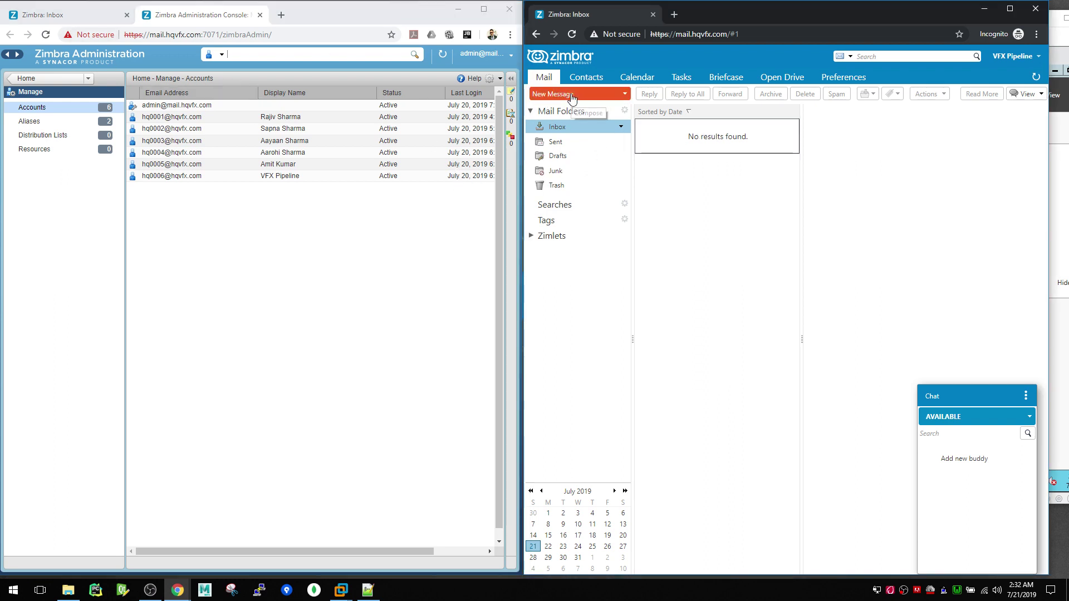
click(572, 95)
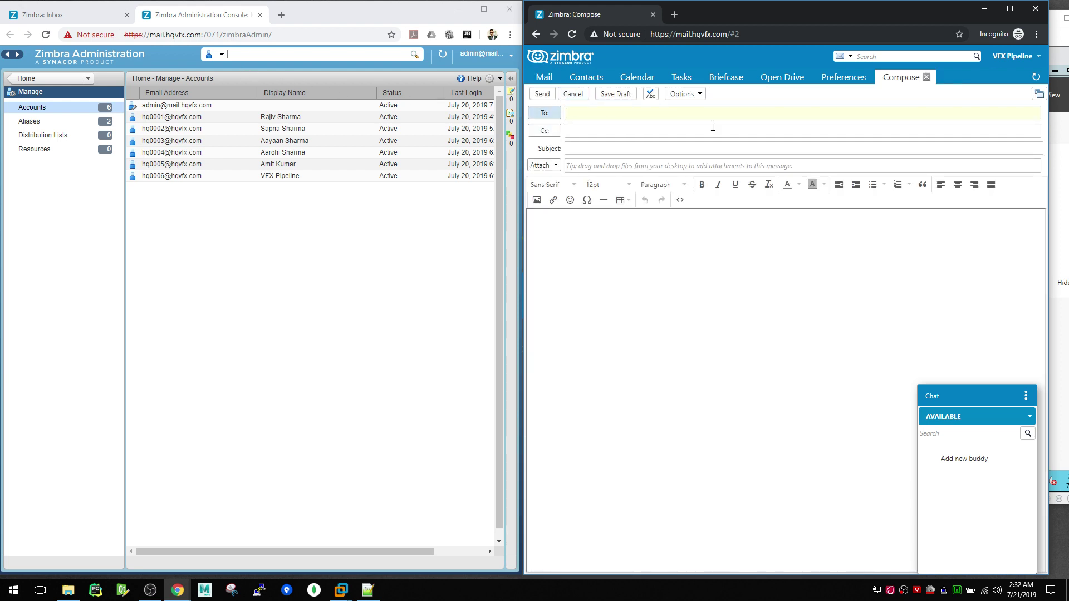
text(ra)
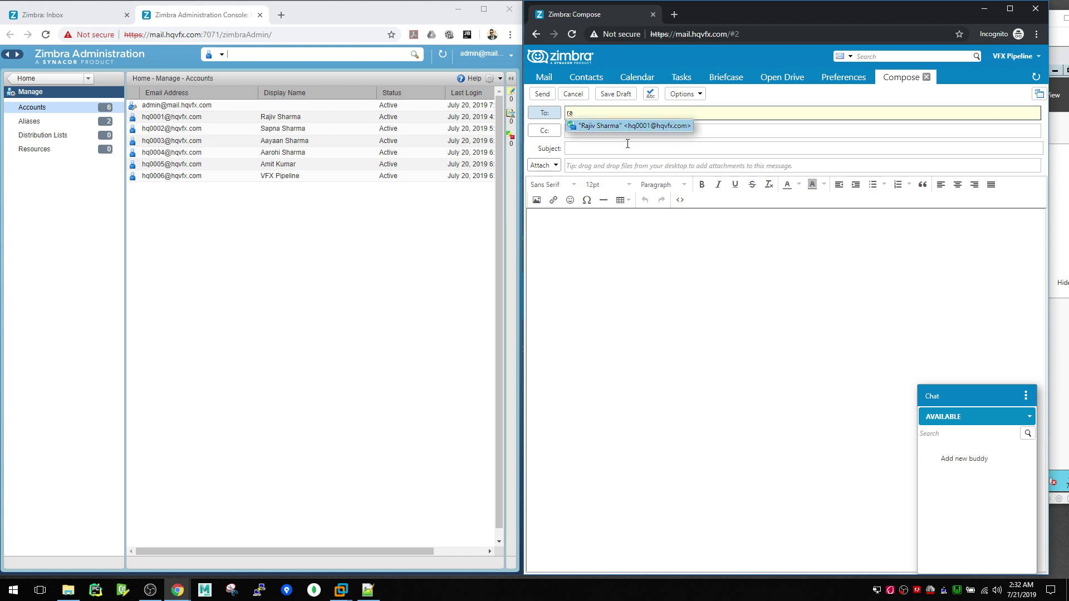
click(603, 125)
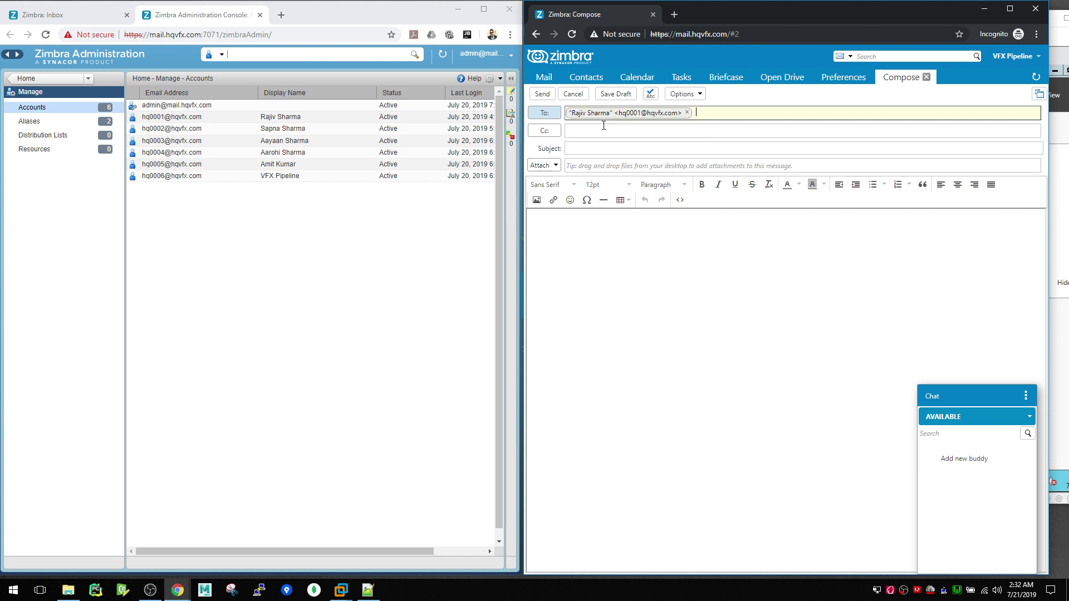
click(609, 146)
text(das)
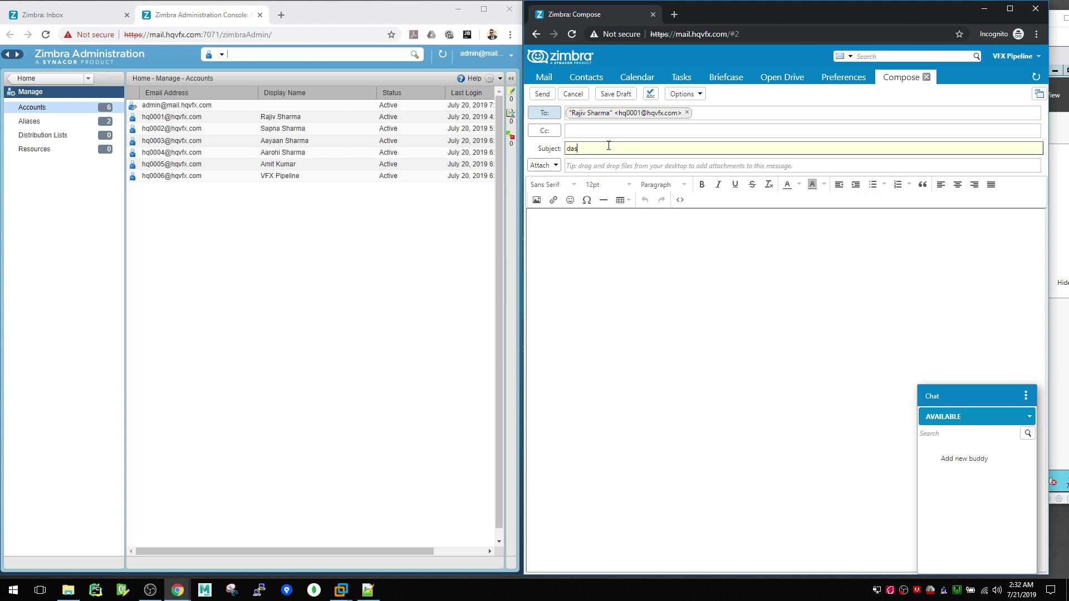
click(609, 227)
text(adsf)
click(542, 94)
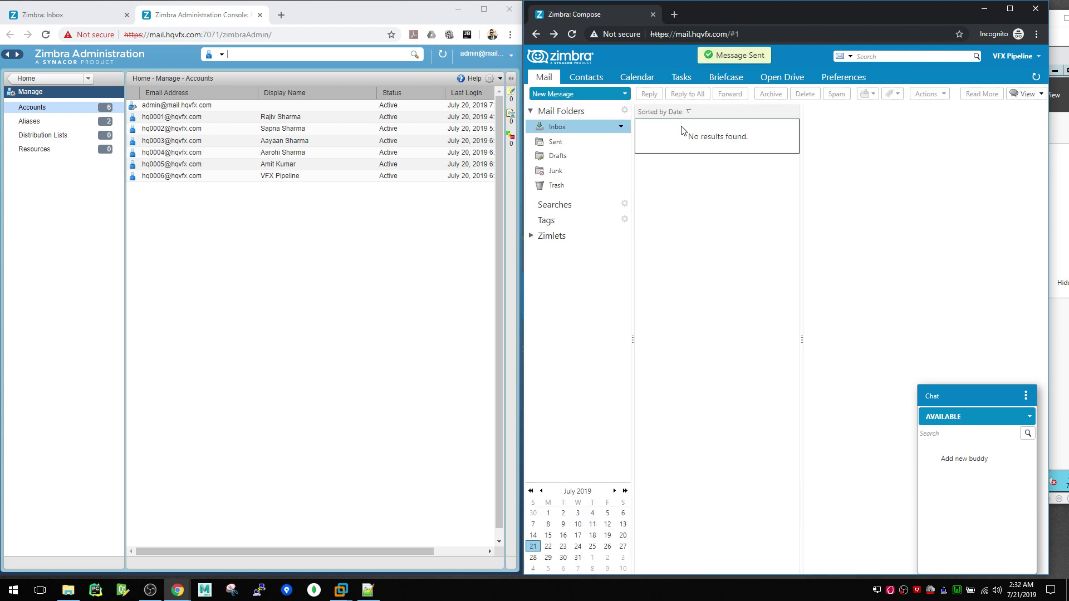
Sign out of the VFX Pipeline mailbox and fill in the saved username on the sign-in page.
click(1038, 57)
click(986, 190)
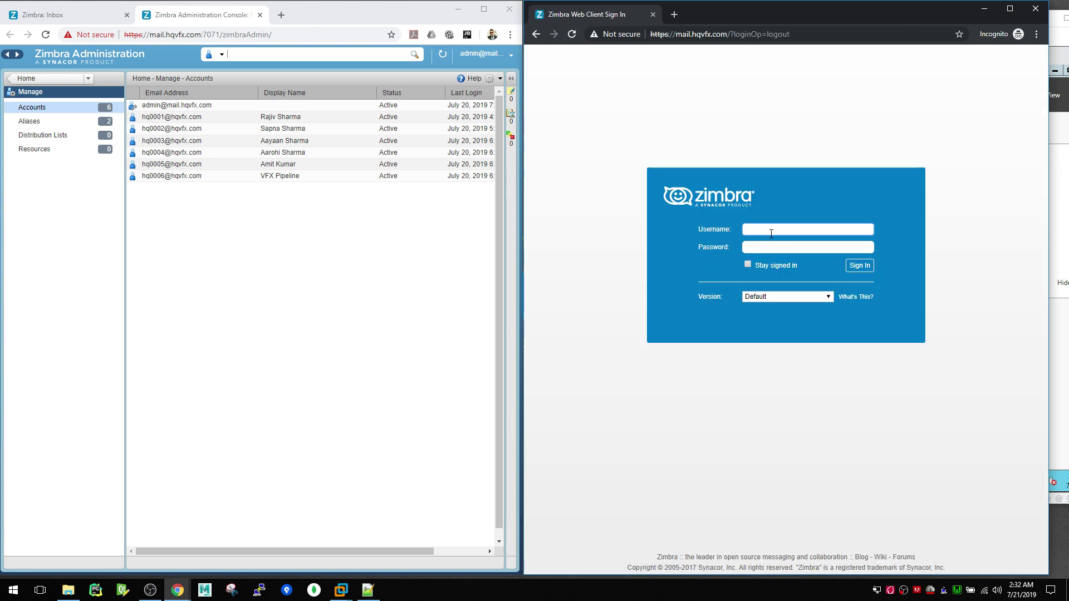
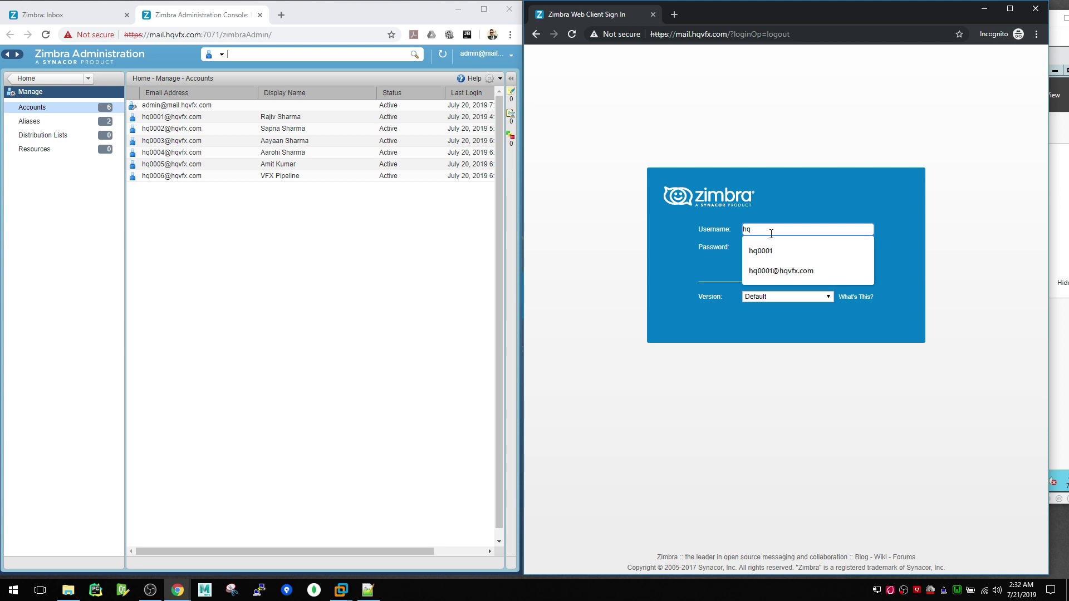
click(779, 274)
click(801, 249)
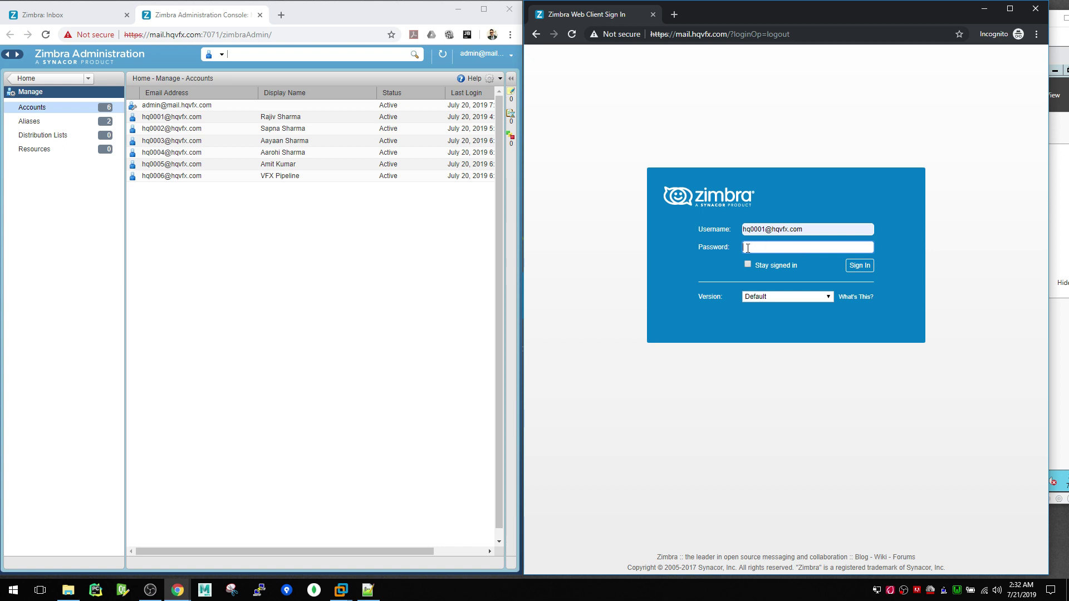
click(766, 229)
drag(766, 228, 814, 230)
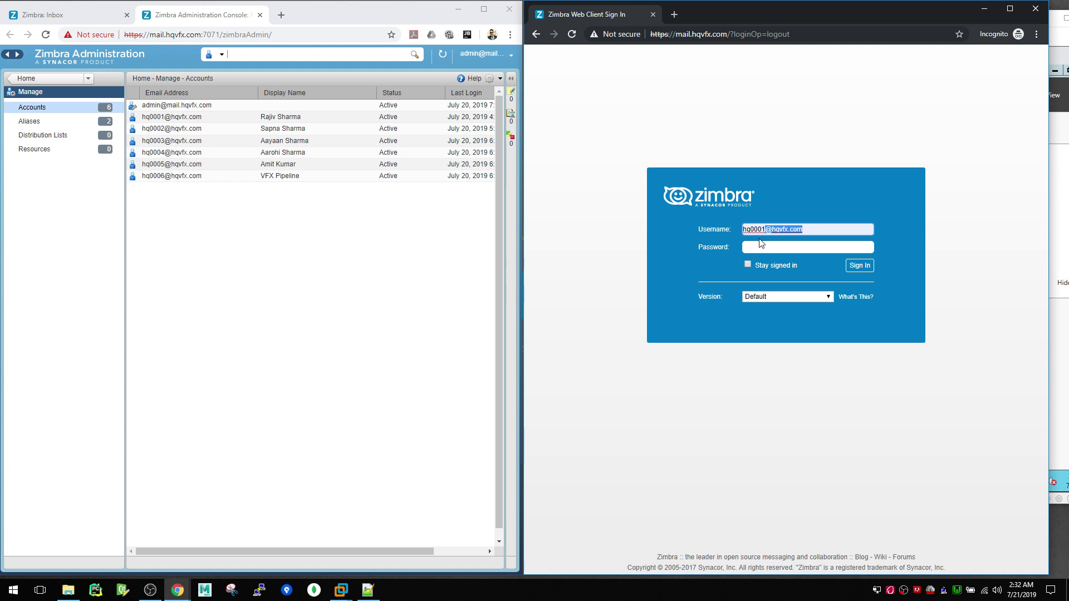
key(BackSpace)
click(794, 217)
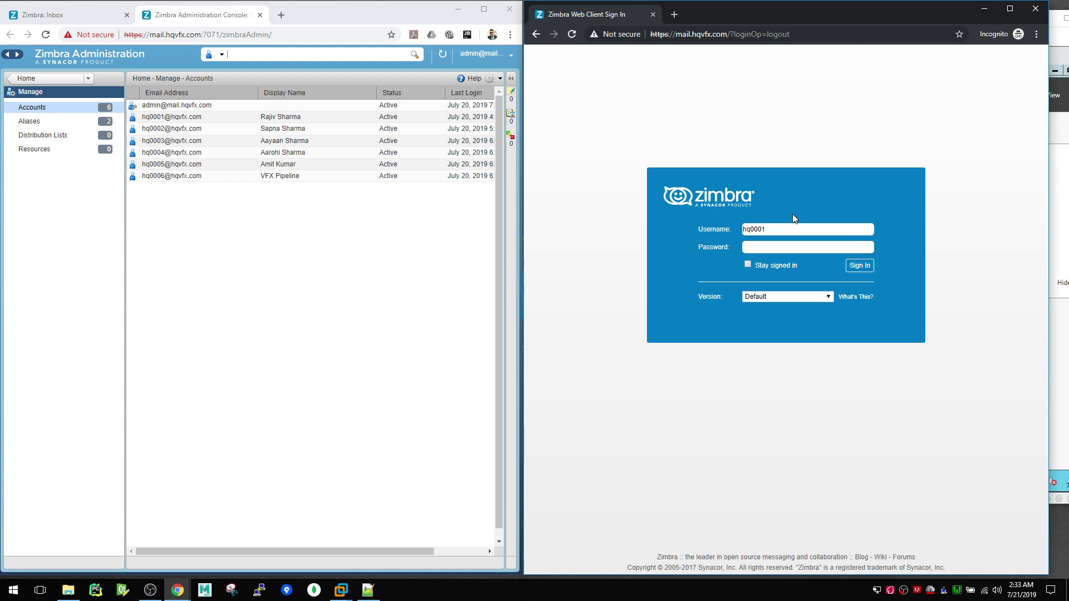
click(763, 246)
click(860, 265)
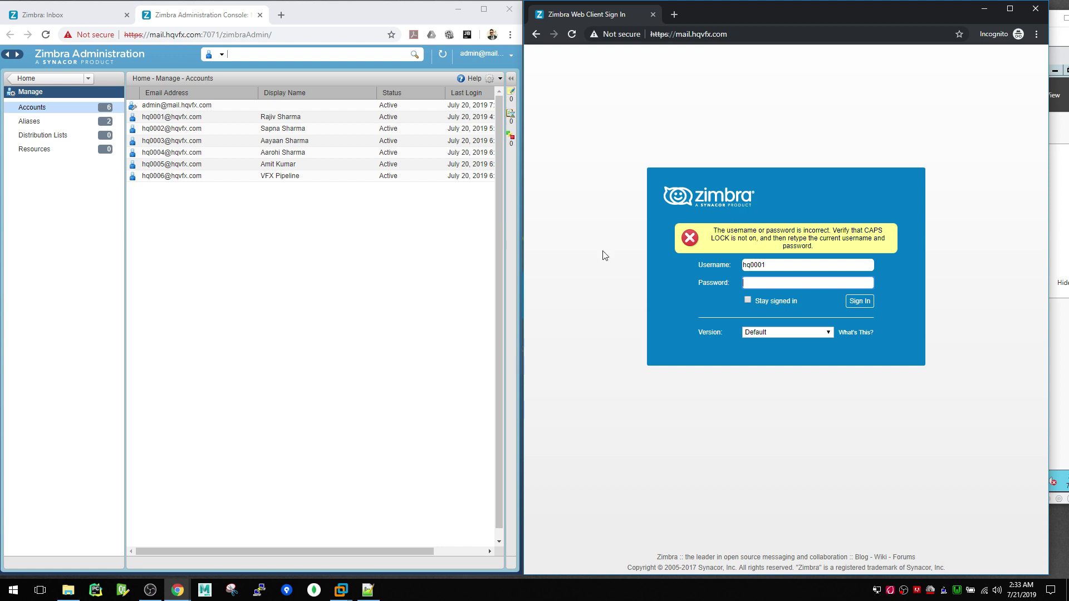
click(39, 74)
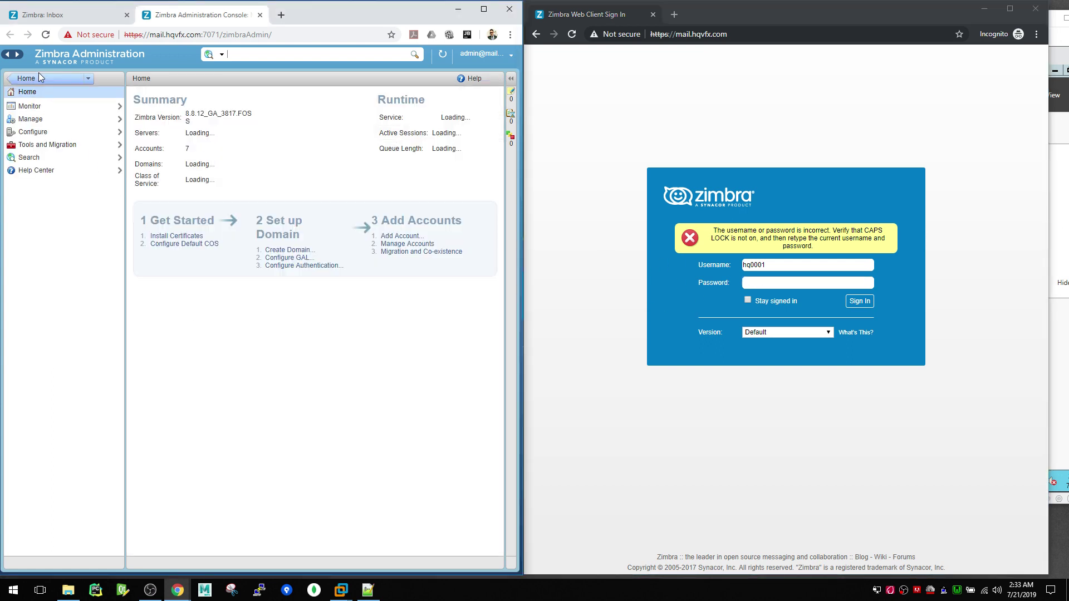
click(42, 133)
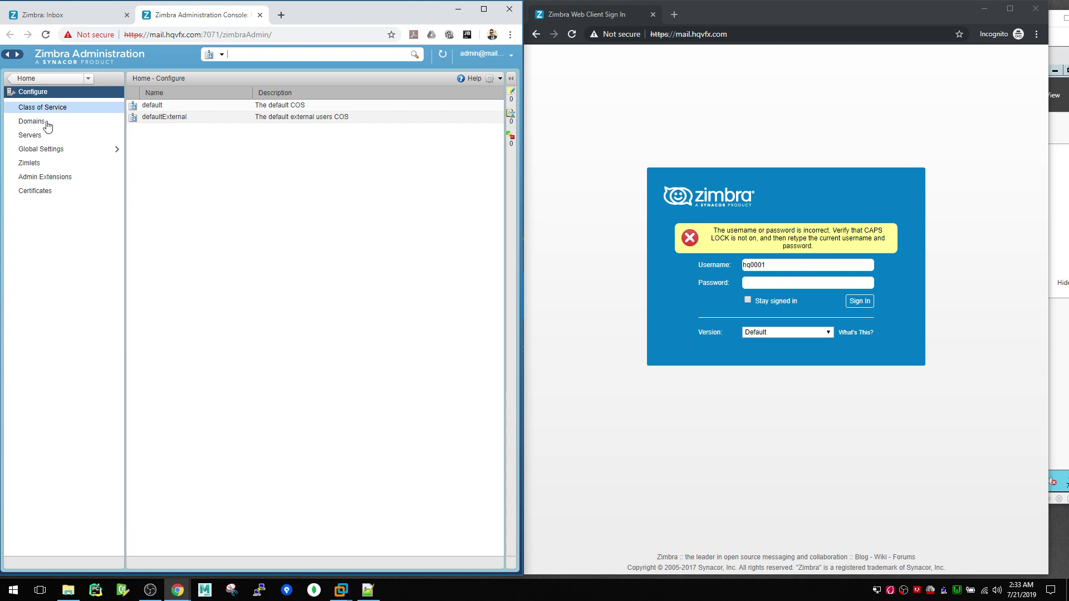
click(39, 122)
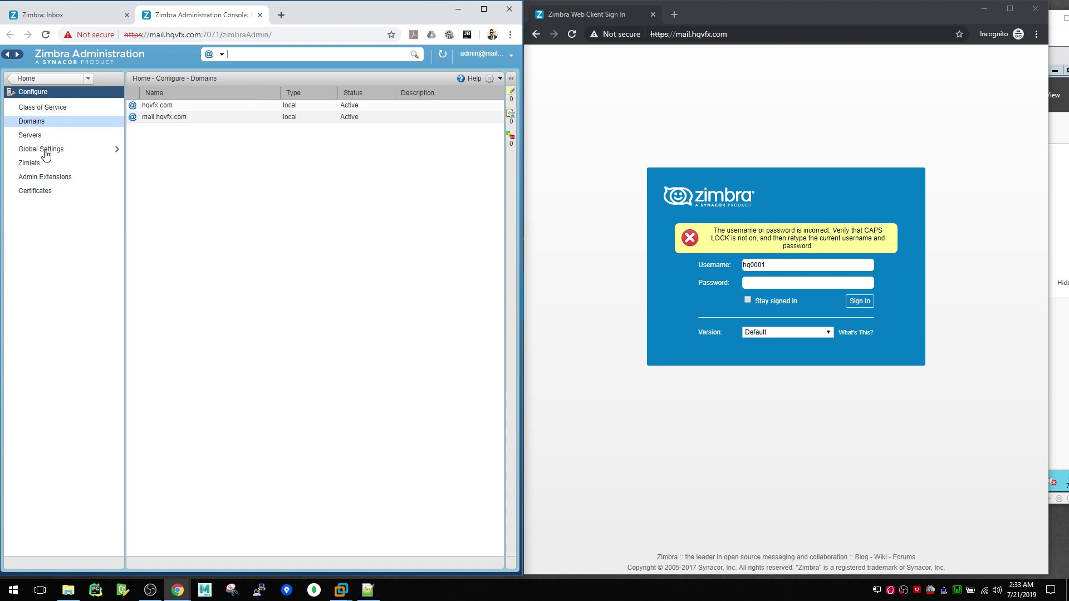
click(47, 149)
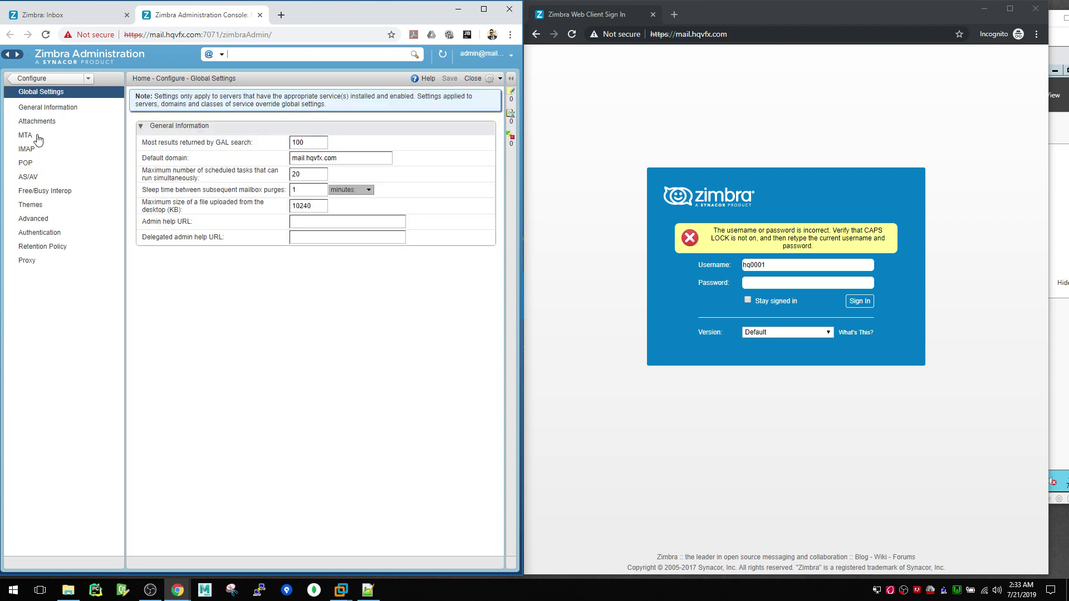
click(30, 78)
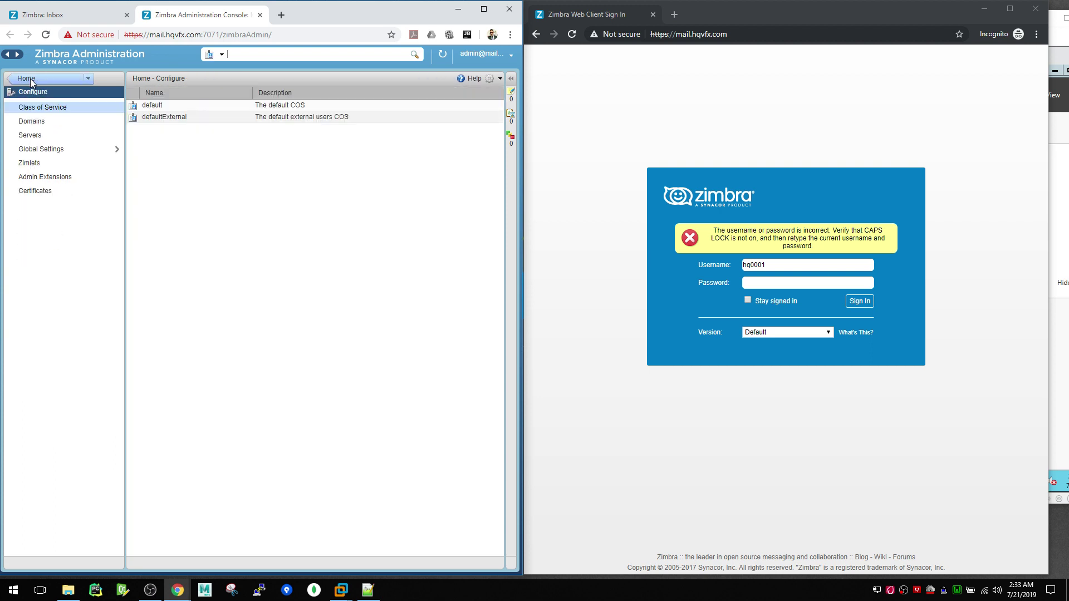
click(35, 135)
click(155, 108)
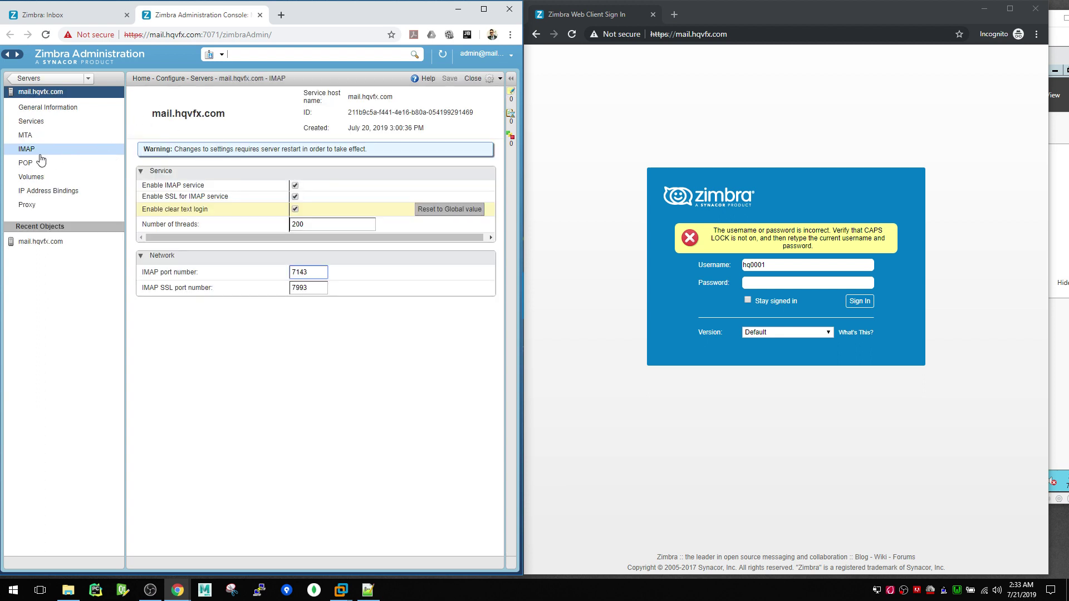
click(62, 114)
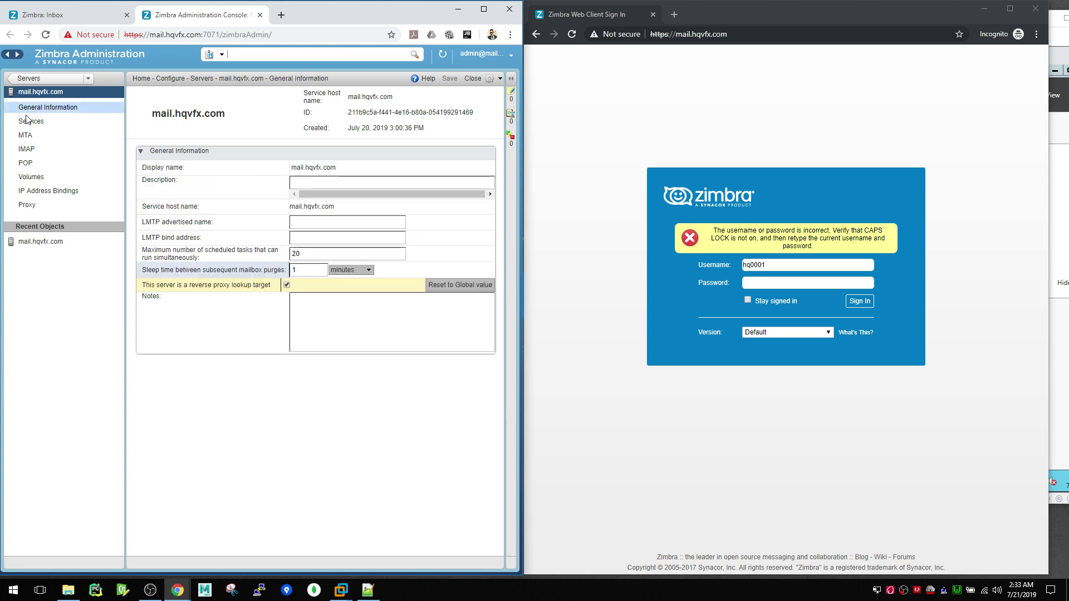
click(45, 82)
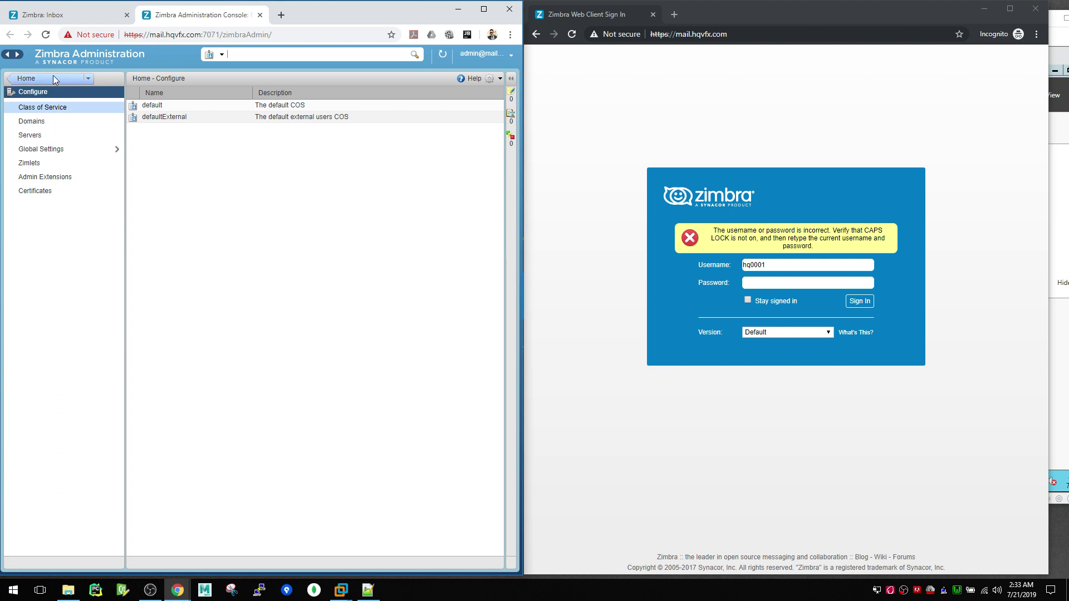
click(52, 77)
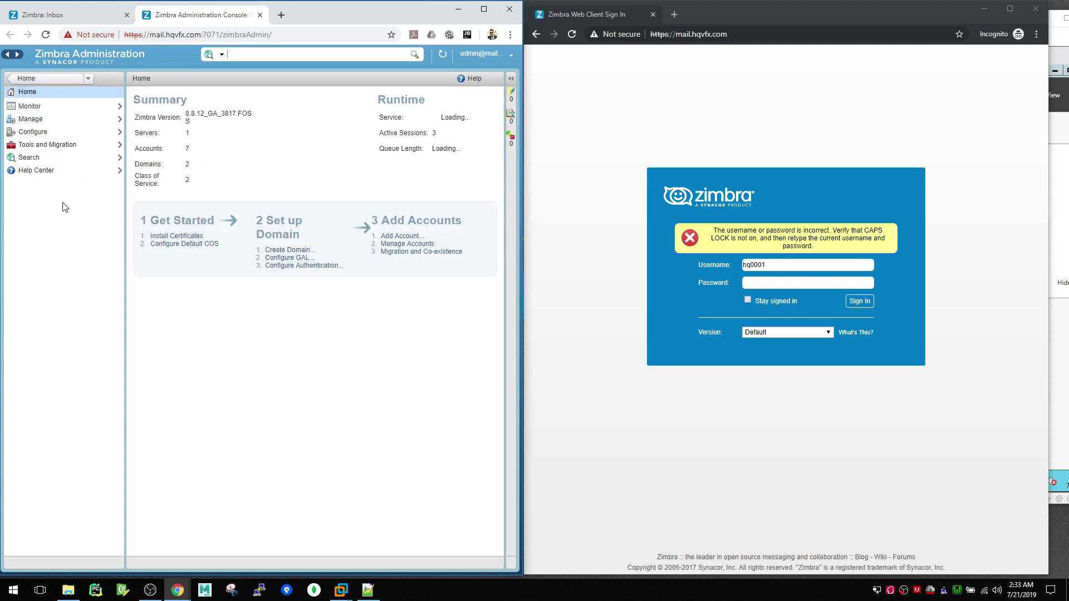
click(32, 132)
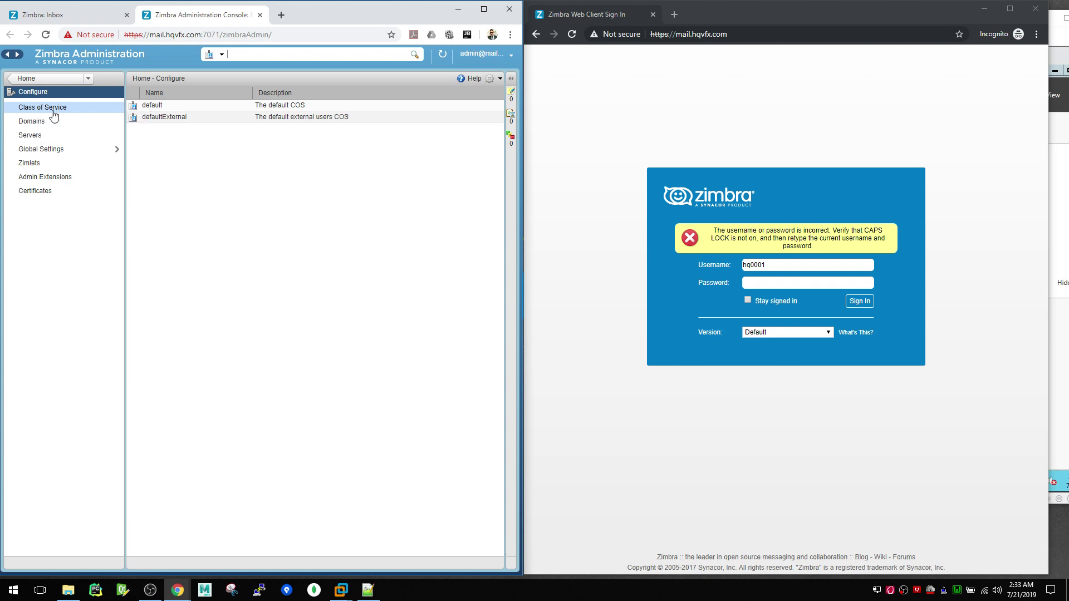
click(37, 126)
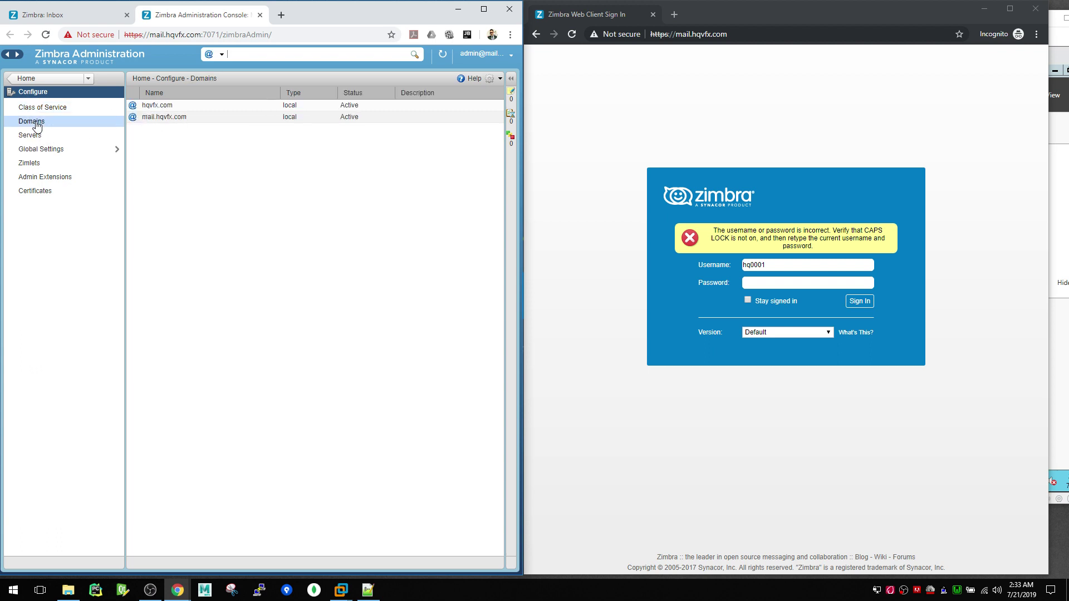
click(32, 136)
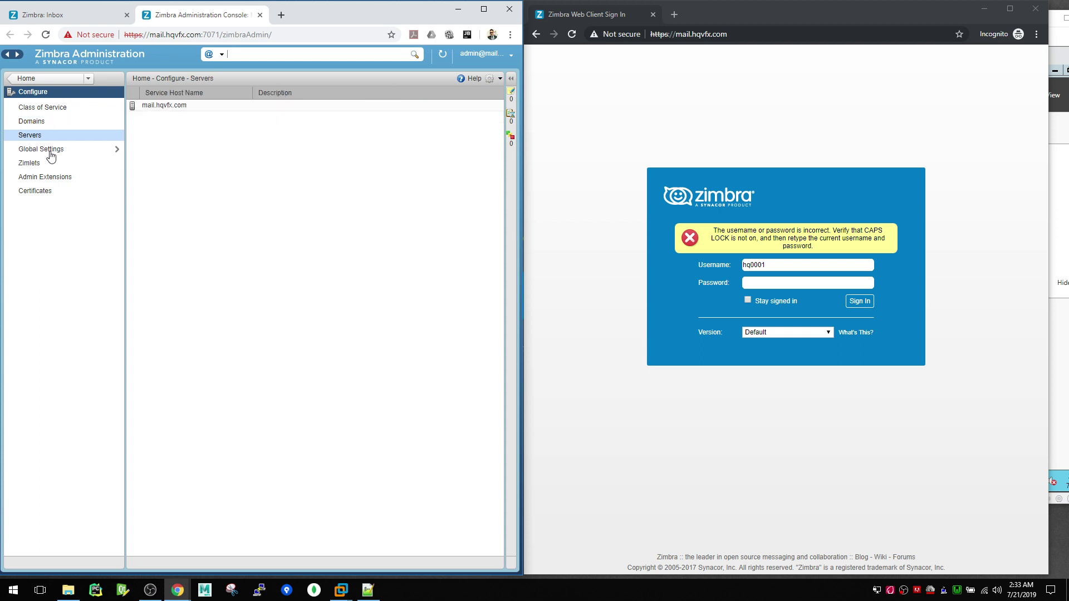
click(51, 150)
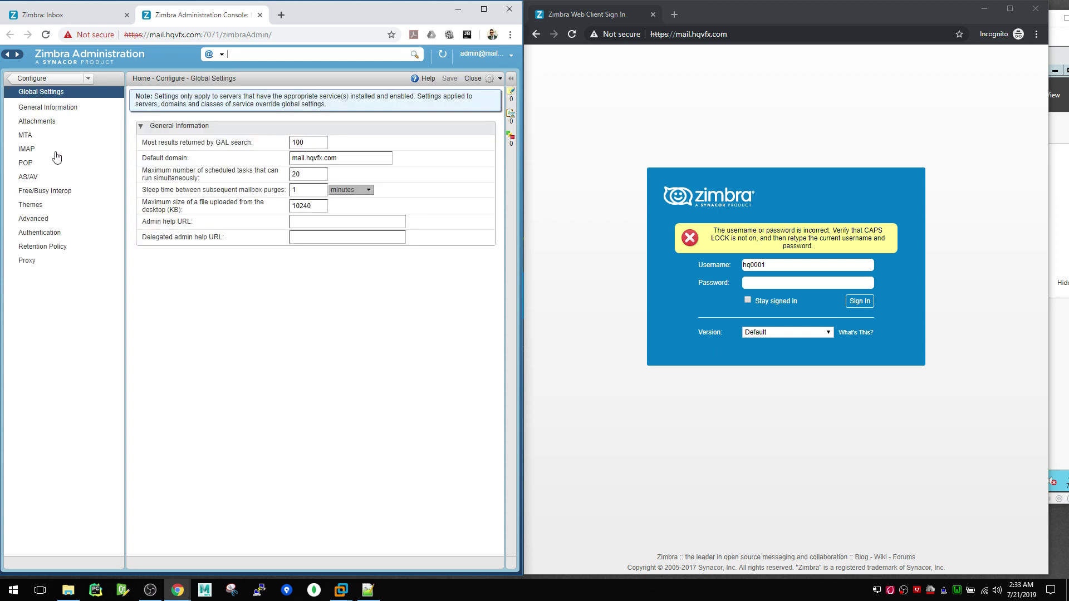
Change the Global Settings default domain from mail.hqvfx.com to hqvfx.com and save it.
mouse_move(164, 158)
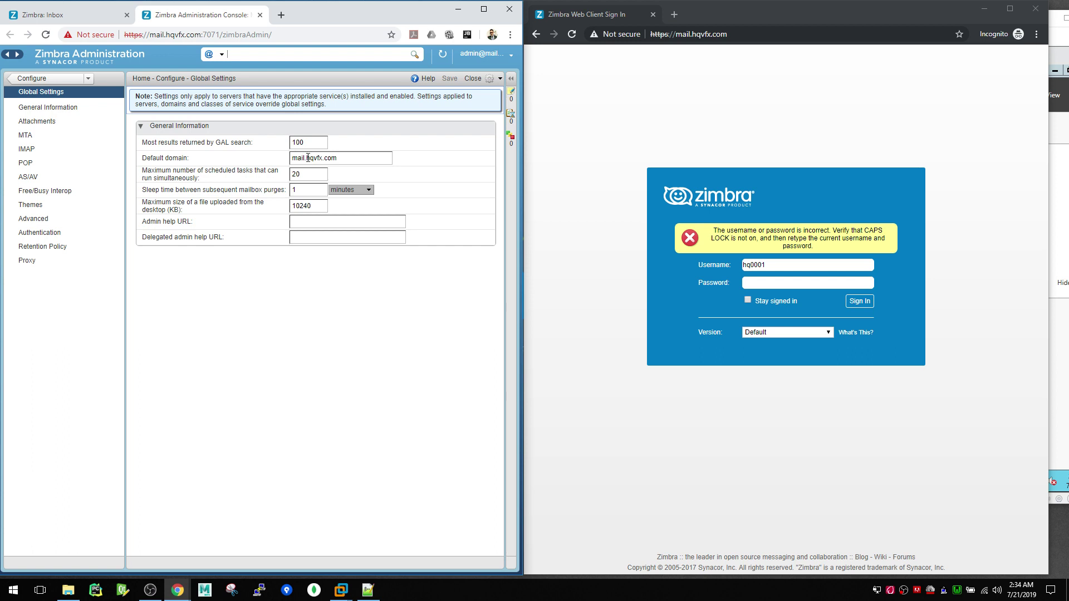
drag(308, 158, 266, 161)
key(BackSpace)
click(334, 303)
click(449, 79)
click(764, 279)
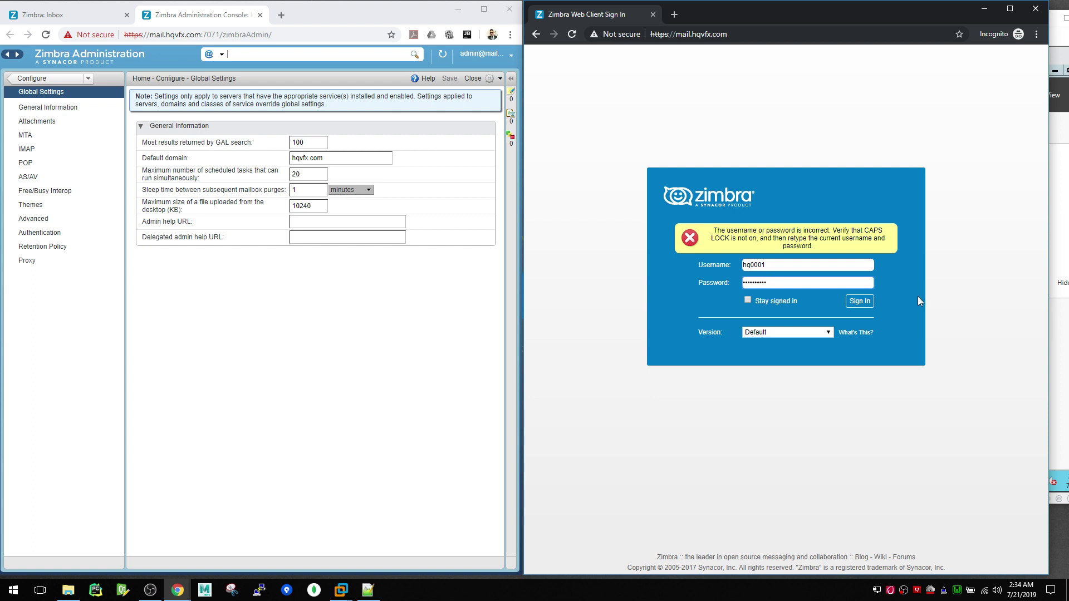
Sign in as the AD user, landing in an Inbox holding the 'test 01' conversation.
click(865, 300)
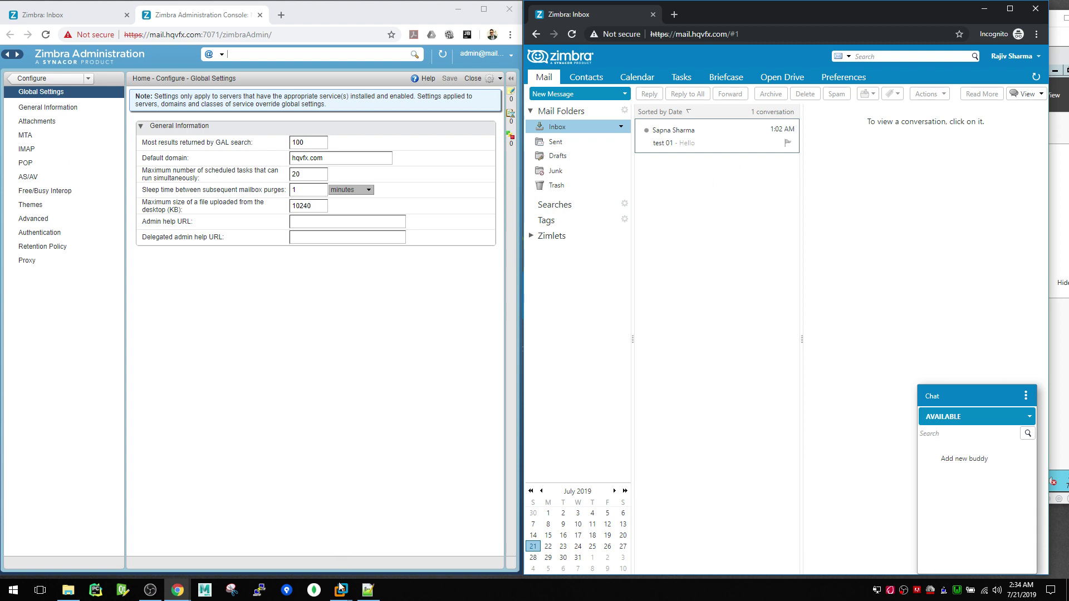
Close VFX Pipeline Properties and Active Directory Users and Computers, then minimize VMware Workstation.
mouse_move(341, 590)
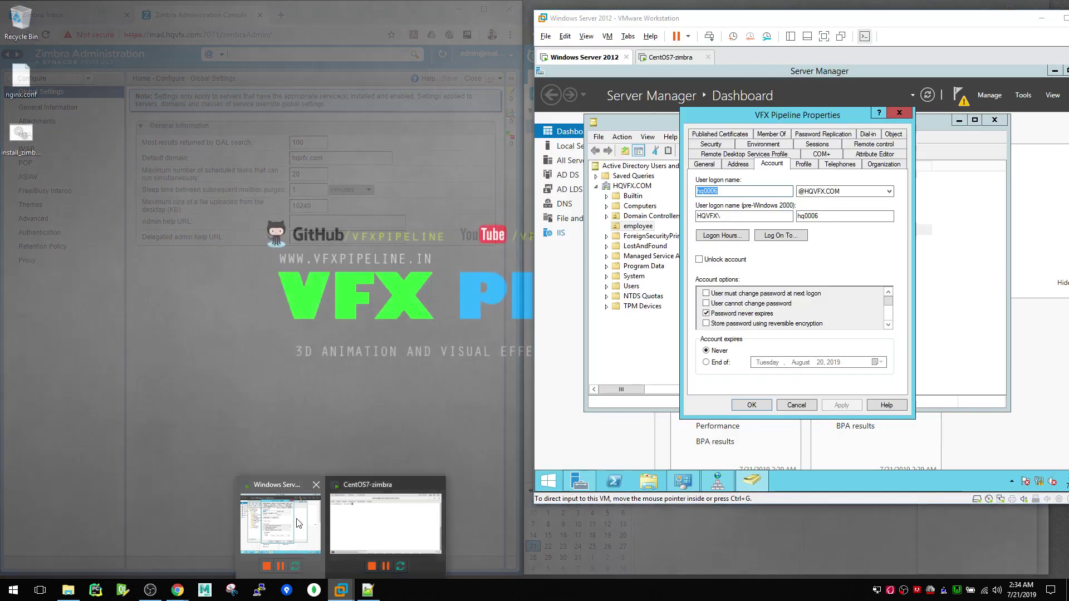
click(279, 530)
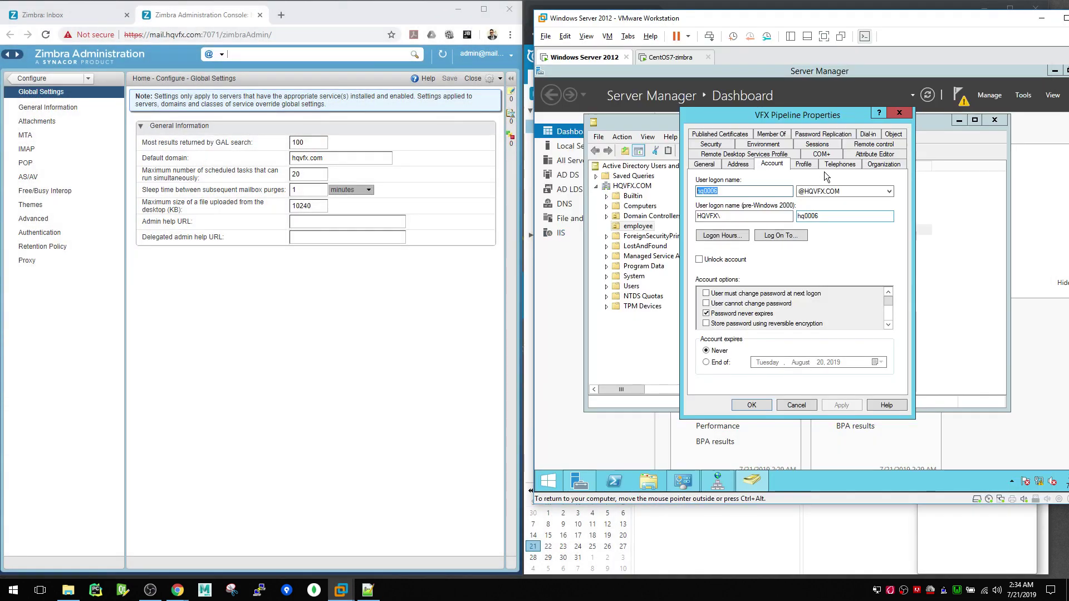
click(899, 113)
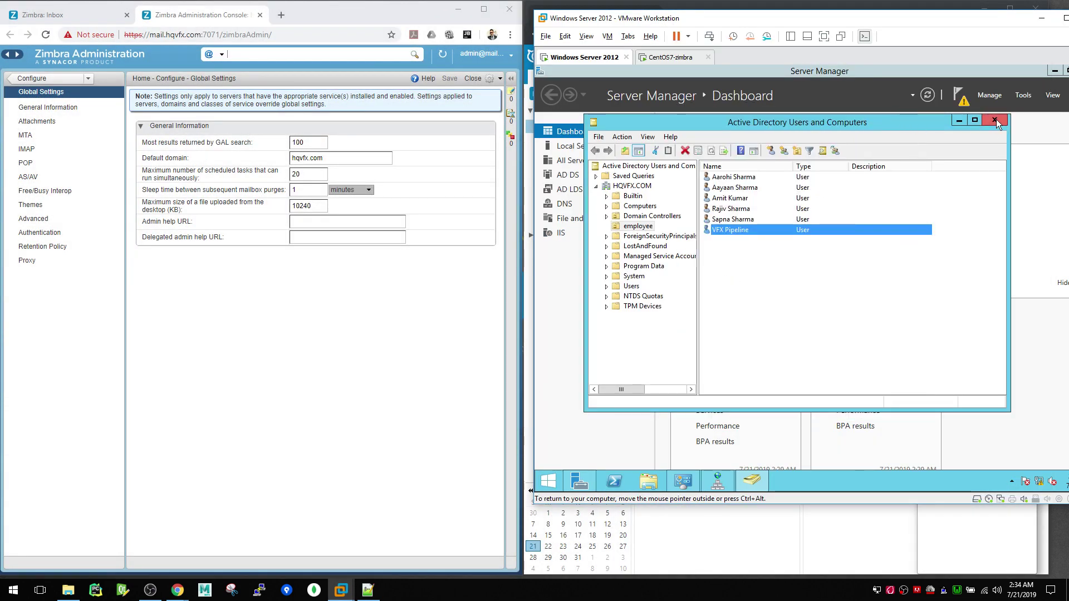
click(996, 120)
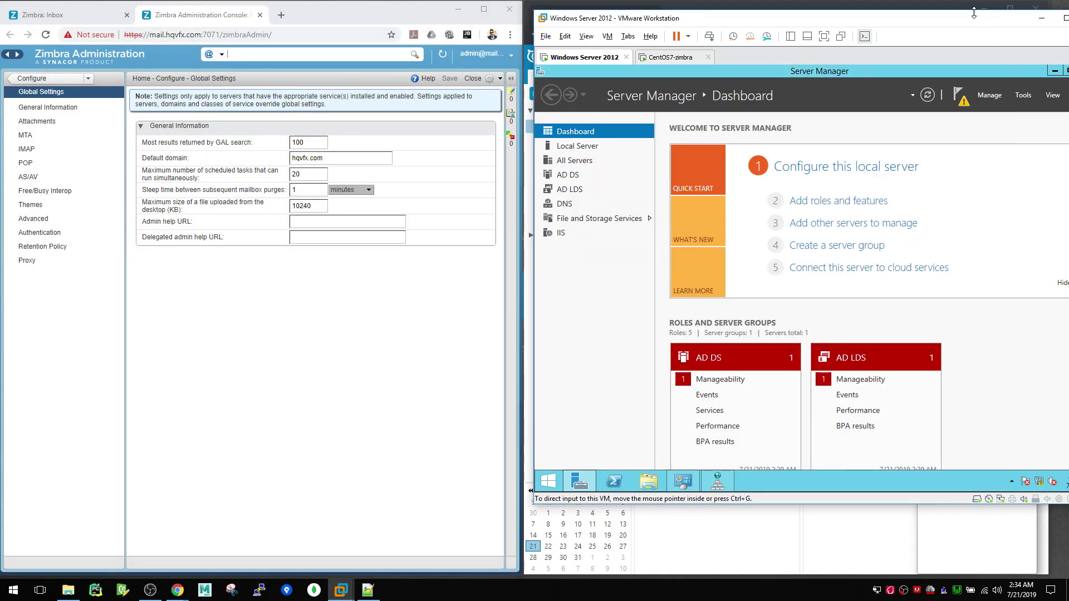
drag(975, 23, 913, 28)
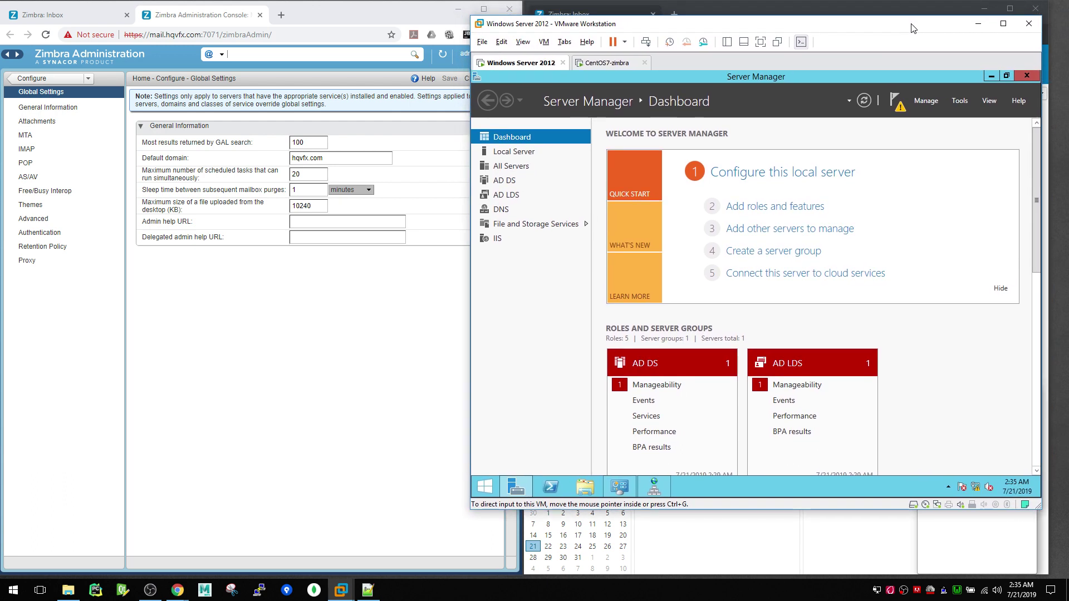
click(977, 24)
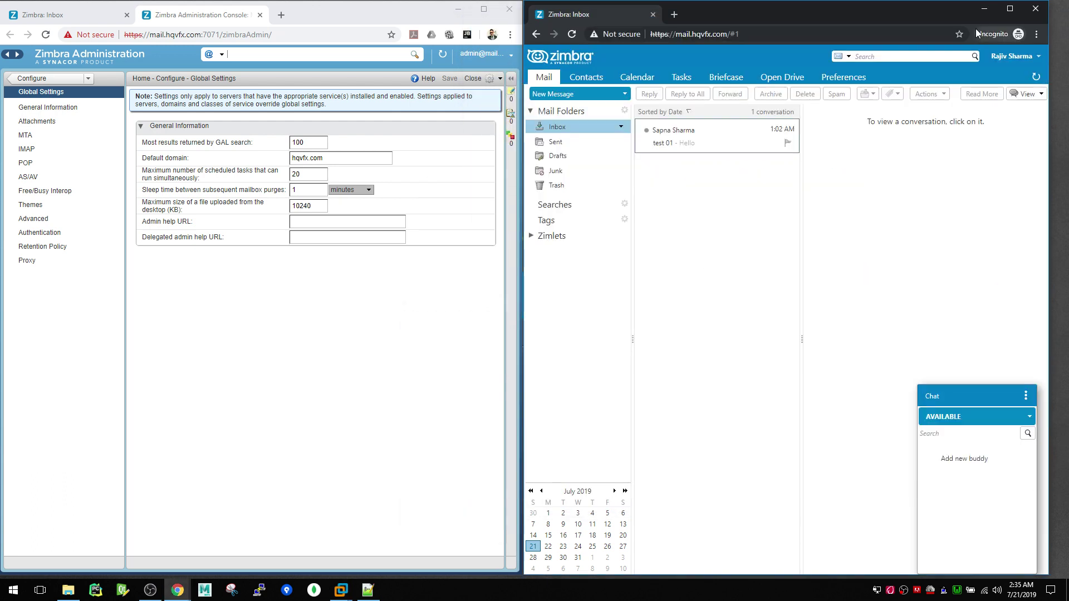